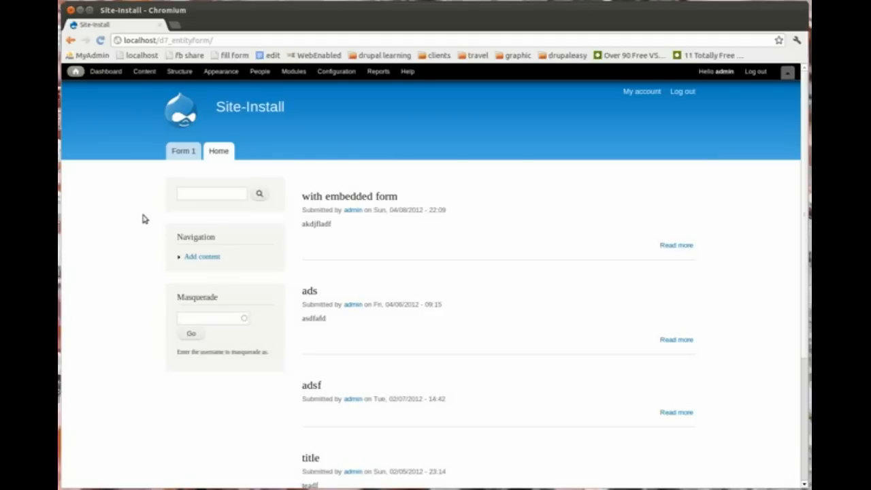
Step: Start adding a new entityform type from Structure > Entityform Types
{"action": "left_click", "coordinate": [179, 72]}
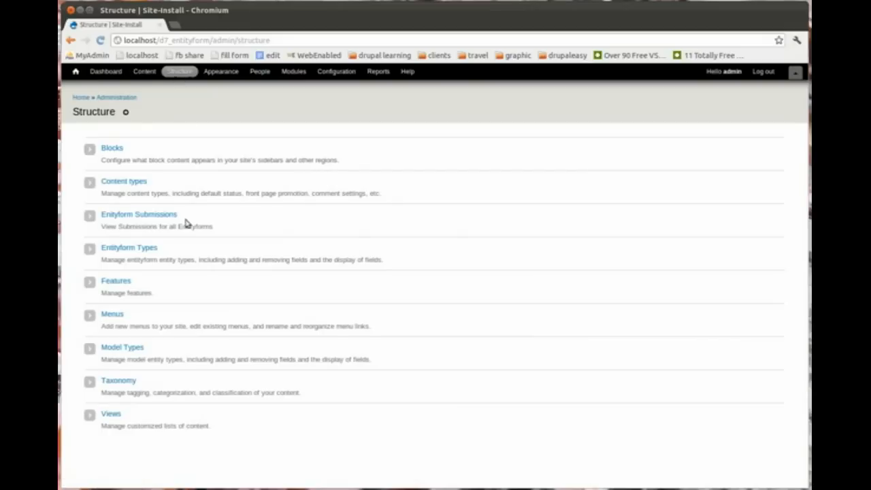
{"action": "left_click", "coordinate": [140, 251]}
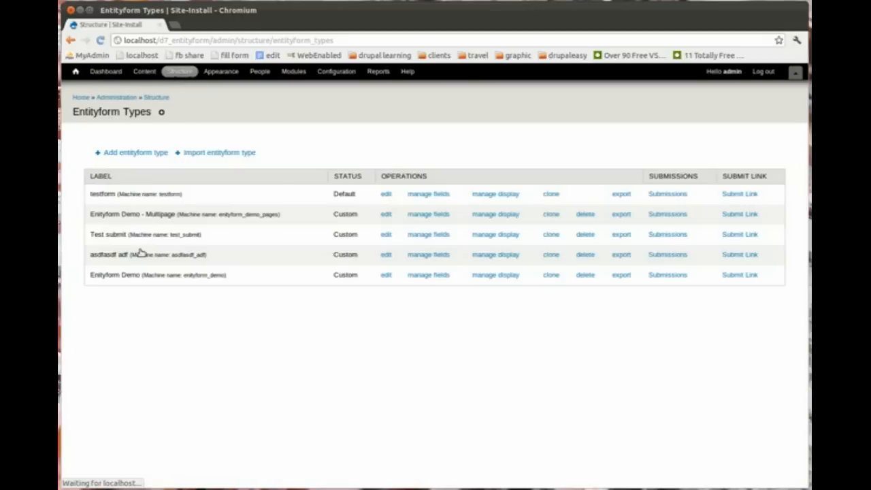
{"action": "left_click", "coordinate": [147, 154]}
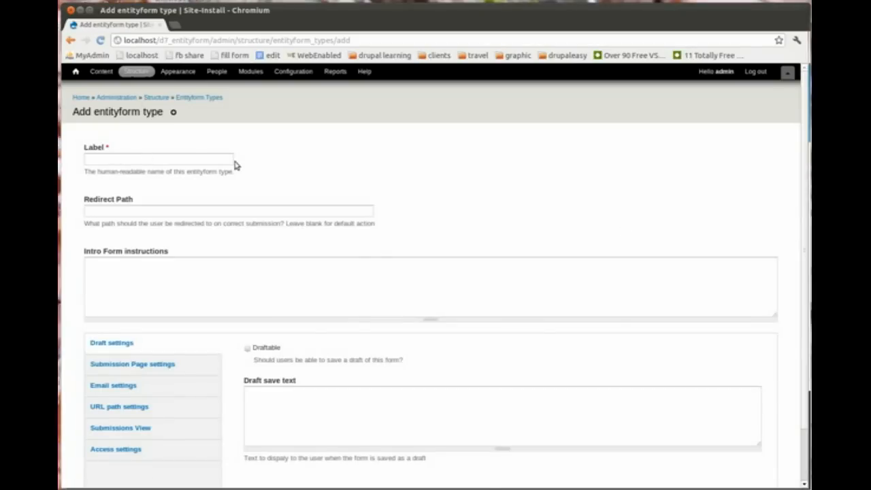
Step: Label it Editor Application with intro 'Please fill out this form to become an editor'
{"action": "left_click", "coordinate": [196, 161]}
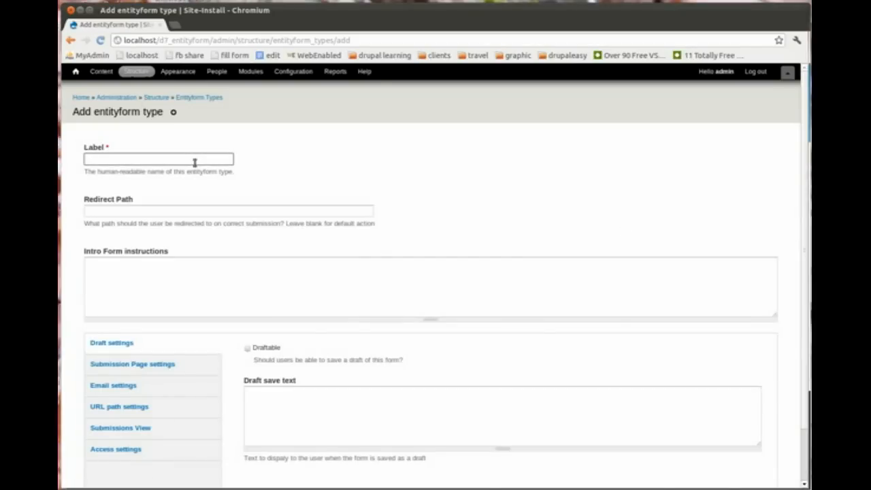
{"action": "type", "text": "Edi"}
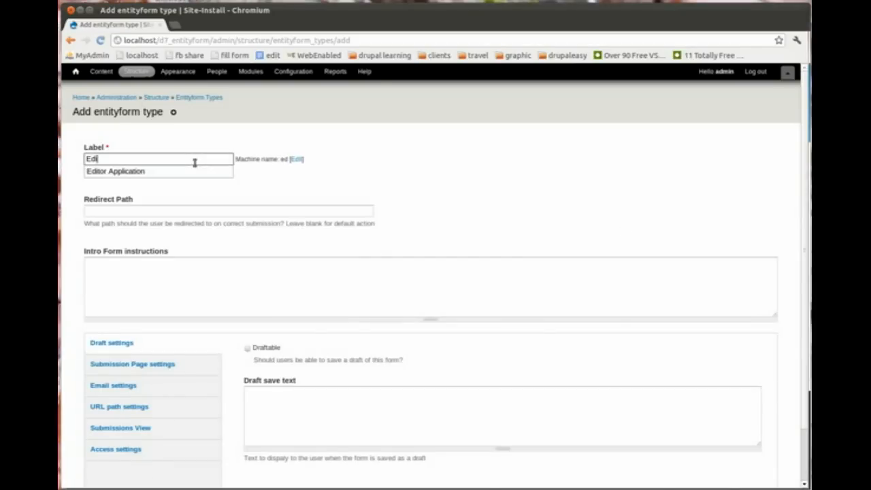
{"action": "key", "text": "Down"}
{"action": "key", "text": "Return"}
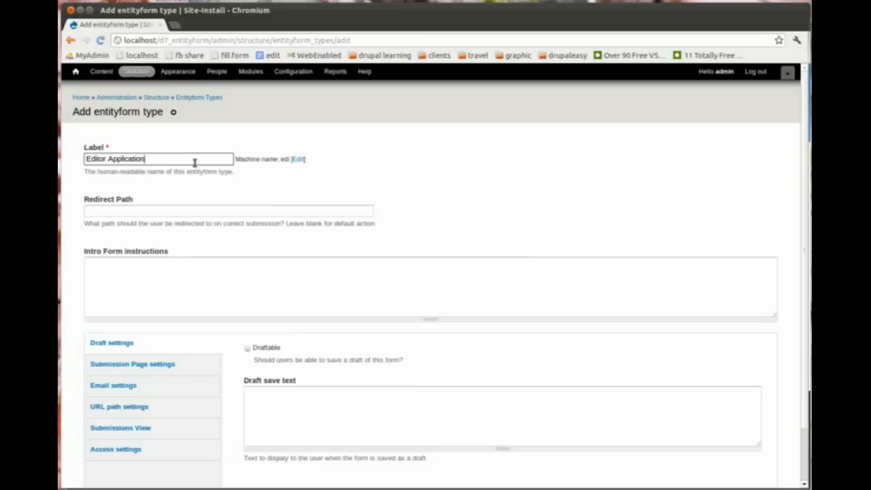
{"action": "left_click", "coordinate": [169, 284]}
{"action": "type", "text": "Pl"}
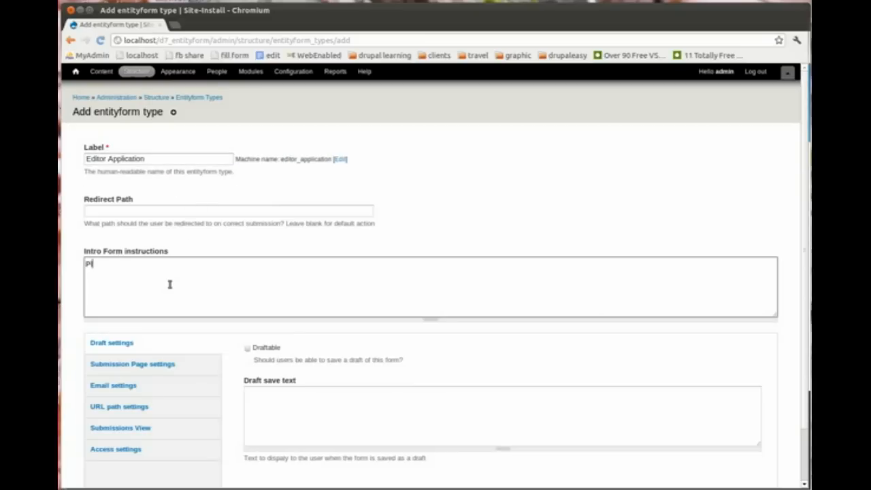
{"action": "type", "text": "ease fill out this for"}
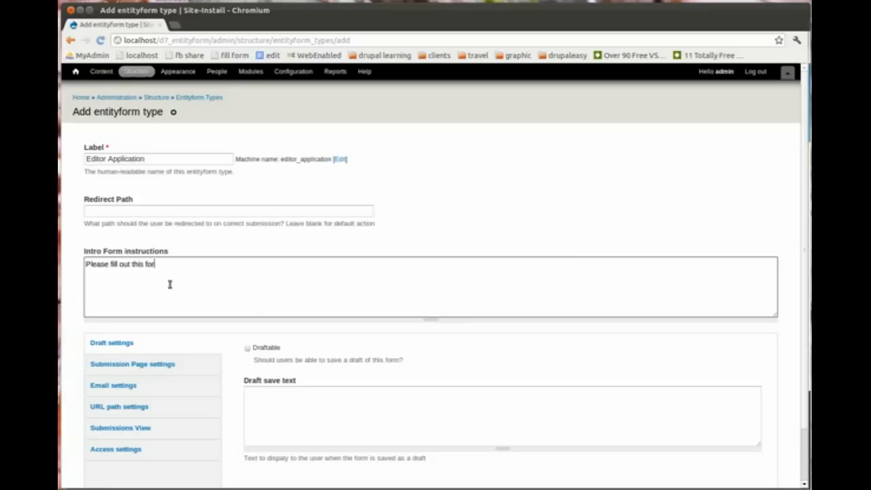
{"action": "type", "text": "m to become an edi"}
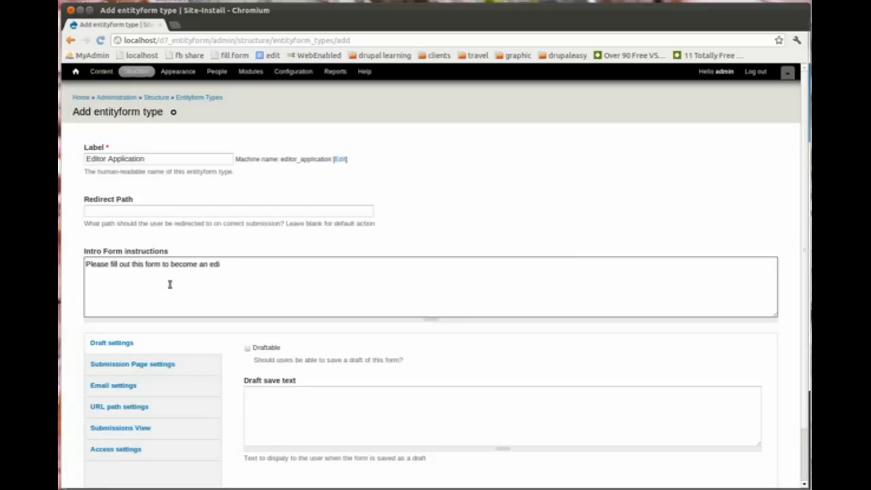
{"action": "type", "text": "tor"}
Step: Set the submission reply to 'The administrator will review your application.'
{"action": "left_click", "coordinate": [157, 367]}
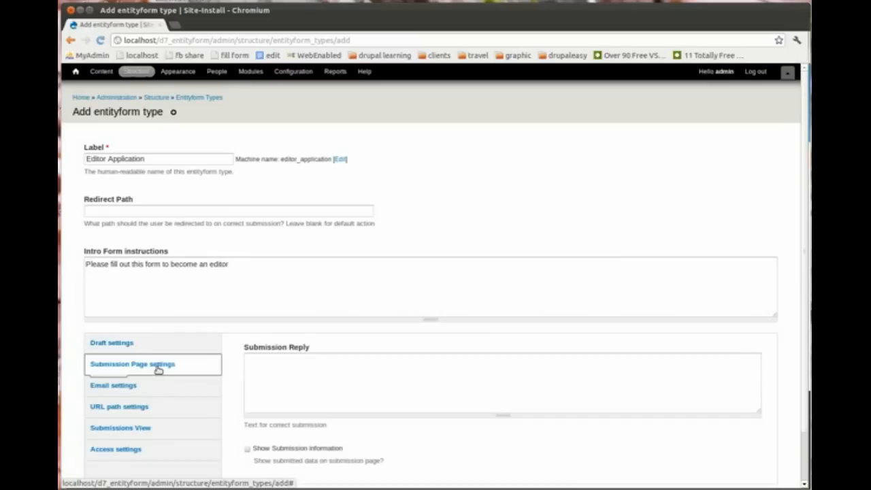
{"action": "scroll", "coordinate": [808, 298], "scroll_direction": "down", "scroll_amount": 2}
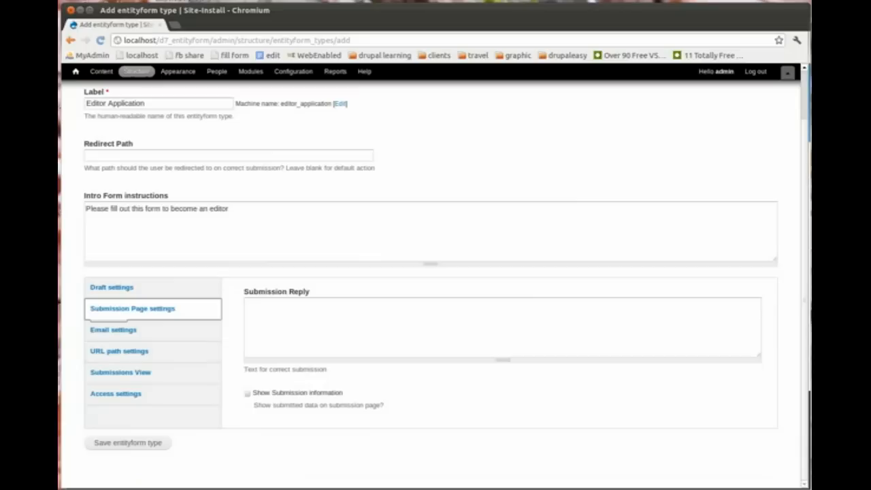
{"action": "left_click", "coordinate": [520, 323]}
{"action": "type", "text": "The admin"}
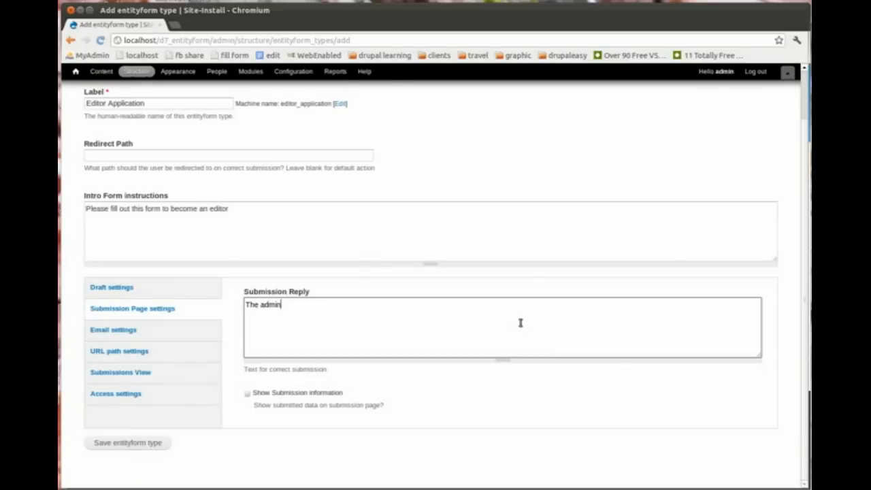
{"action": "type", "text": "istrator will review your ap"}
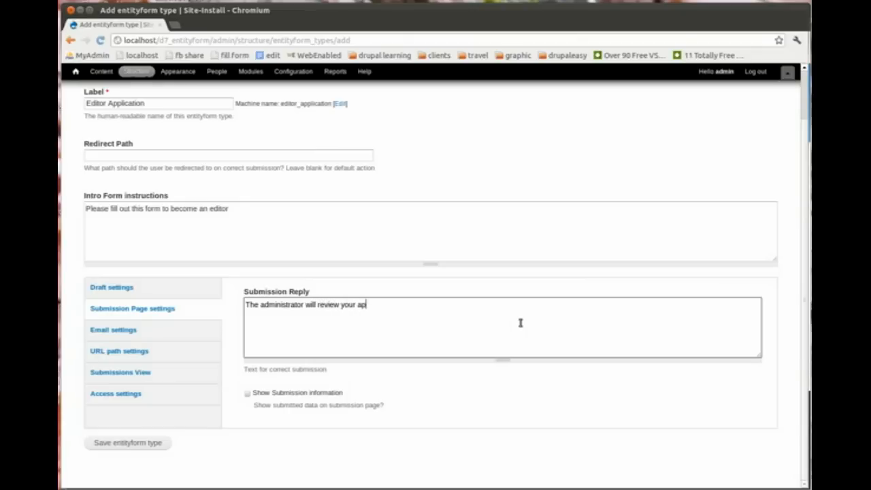
{"action": "type", "text": "plication."}
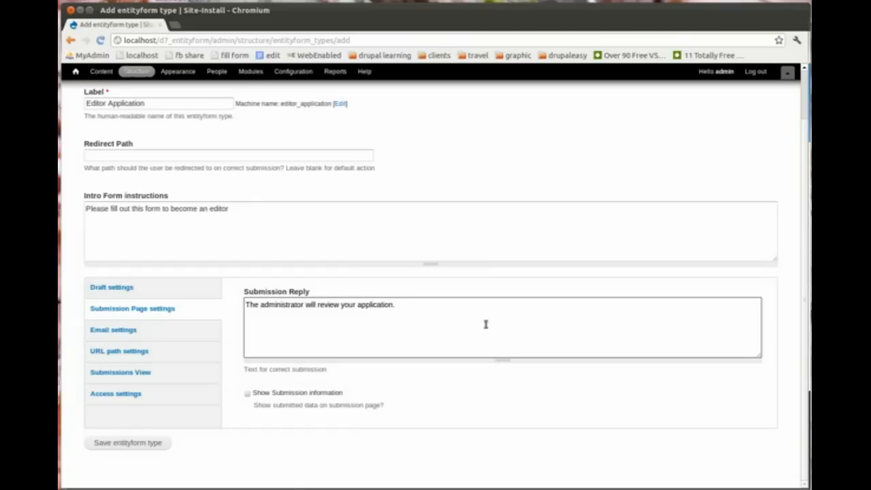
Step: Restrict submission to authenticated users, set resubmit to Don't allow, and save the form type
{"action": "left_click", "coordinate": [135, 374]}
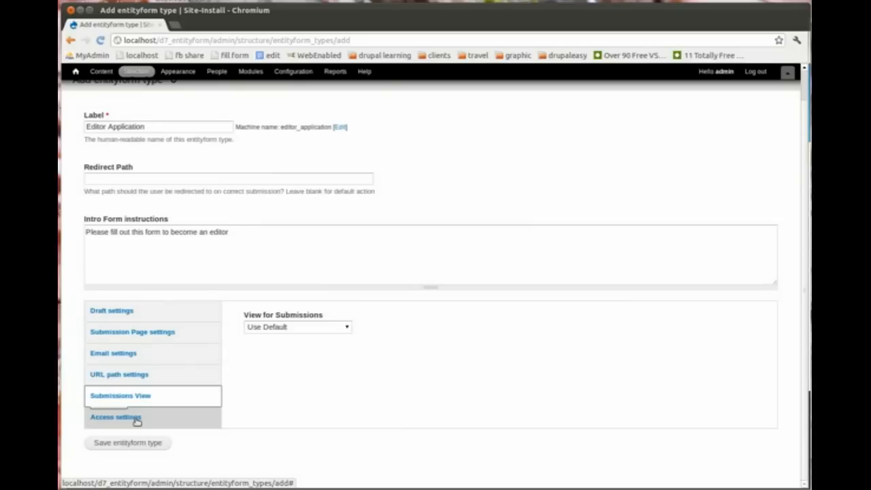
{"action": "left_click", "coordinate": [135, 417]}
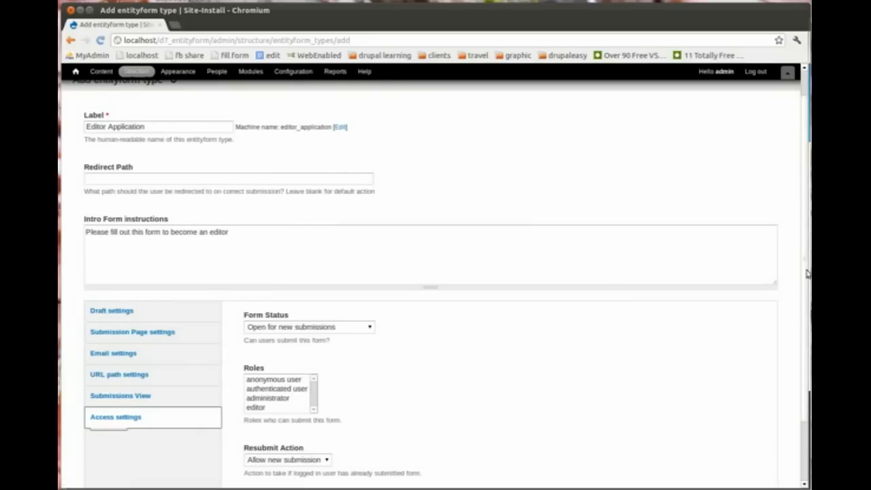
{"action": "scroll", "coordinate": [806, 302], "scroll_direction": "down", "scroll_amount": 1}
{"action": "scroll", "coordinate": [805, 301], "scroll_direction": "down", "scroll_amount": 3}
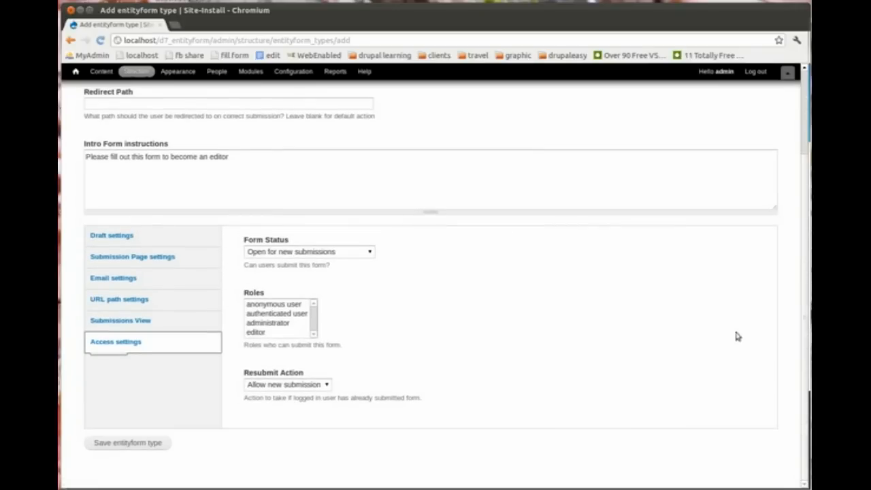
{"action": "left_click", "coordinate": [290, 314]}
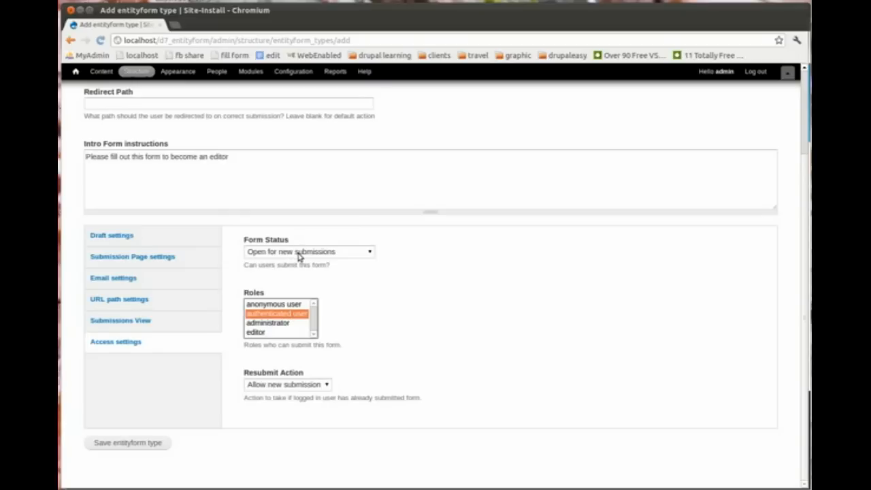
{"action": "left_click", "coordinate": [291, 386]}
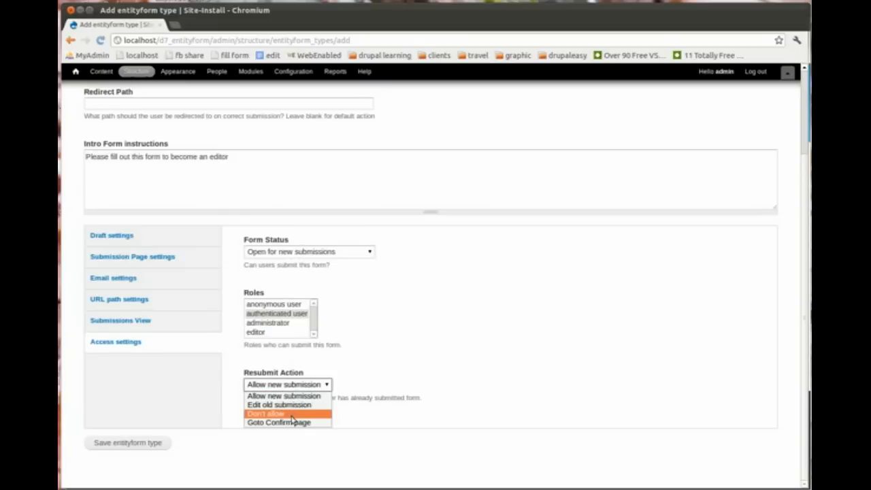
{"action": "left_click", "coordinate": [291, 414]}
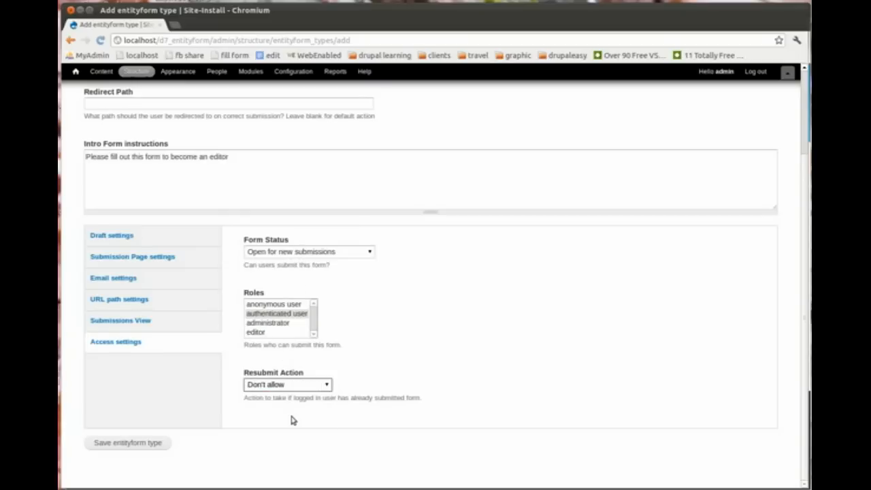
{"action": "left_click", "coordinate": [133, 445]}
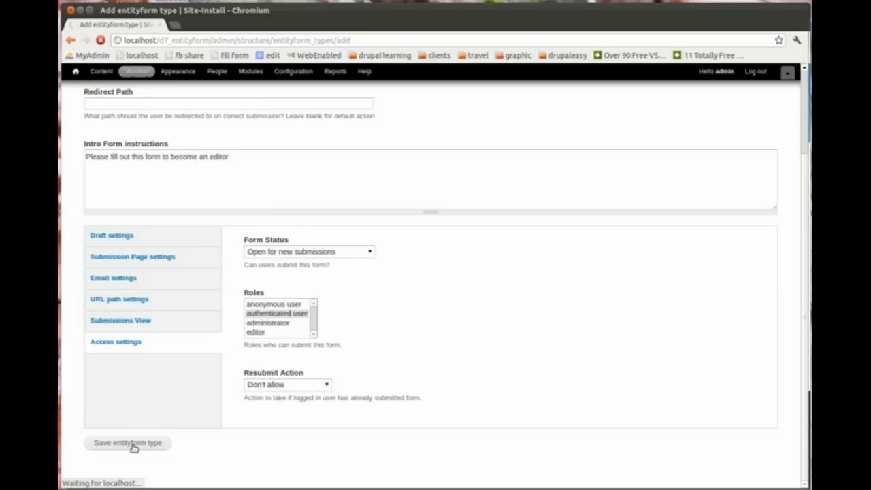
Step: Create a Reason field, machine name editor_reason, of type List (text) with a select list widget
{"action": "left_click", "coordinate": [169, 248]}
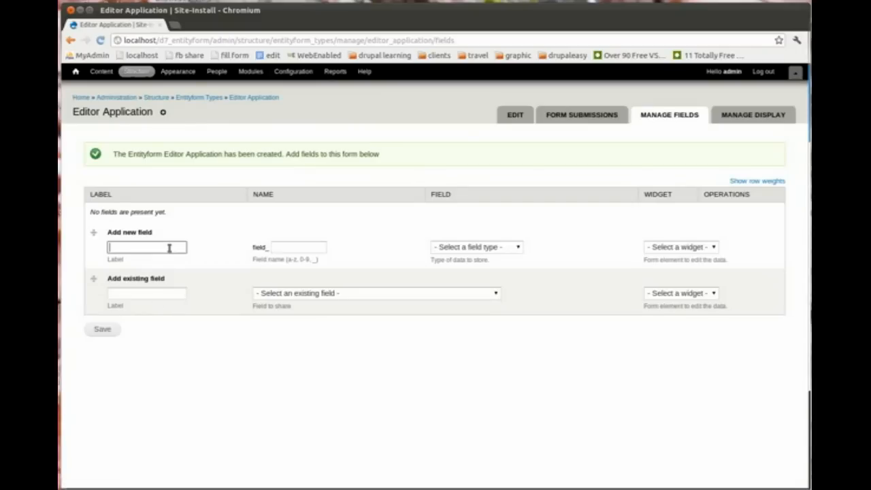
{"action": "type", "text": "Reason"}
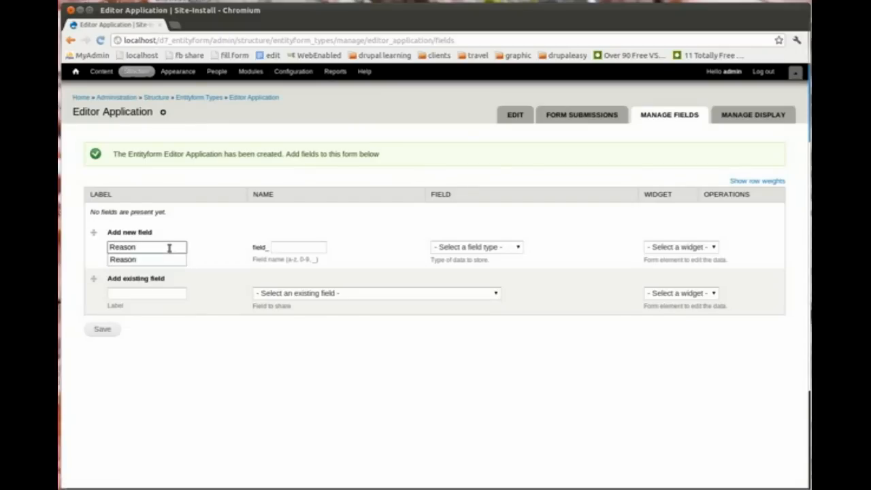
{"action": "left_click", "coordinate": [306, 247]}
{"action": "type", "text": "e"}
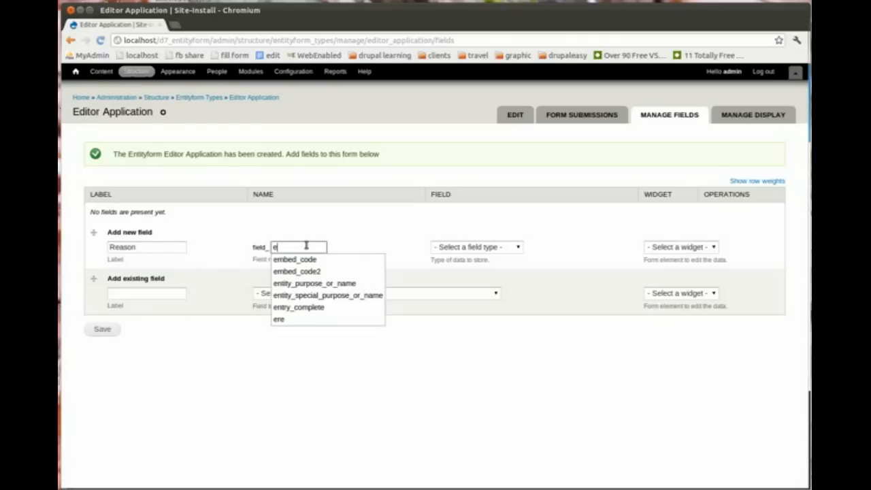
{"action": "type", "text": "ditor"}
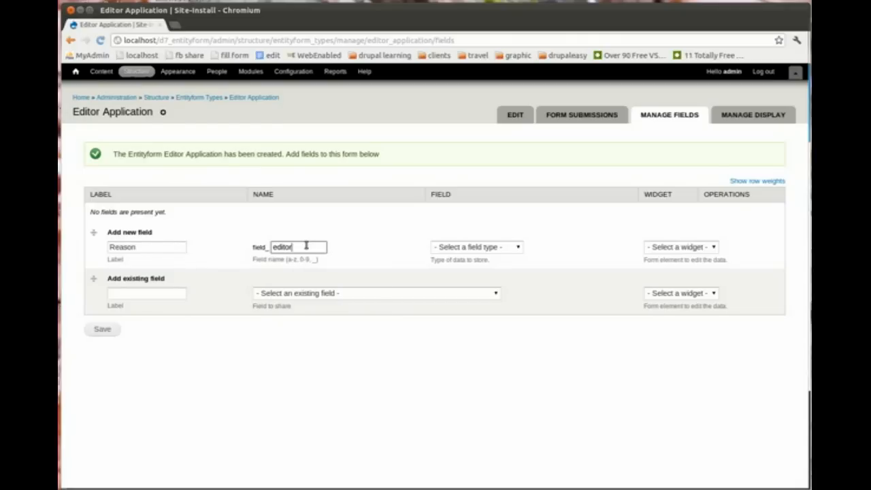
{"action": "type", "text": "_reasp"}
{"action": "type", "text": "n"}
{"action": "left_click", "coordinate": [494, 248]}
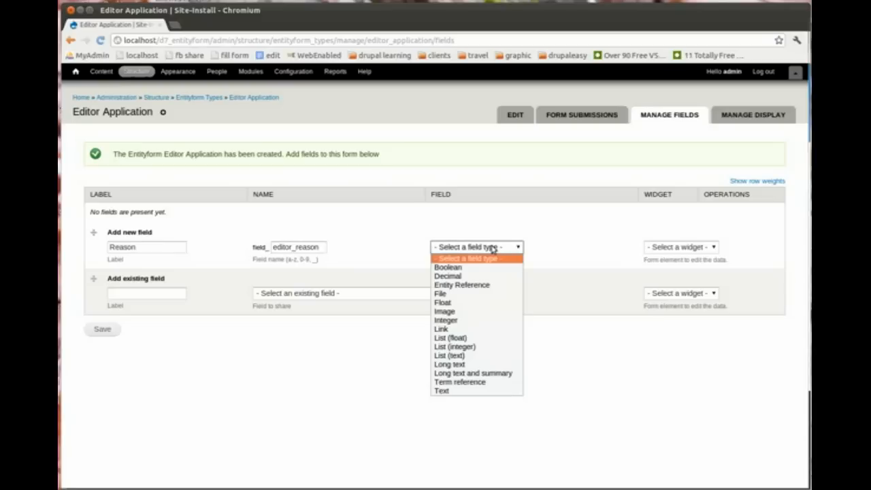
{"action": "left_click", "coordinate": [482, 356]}
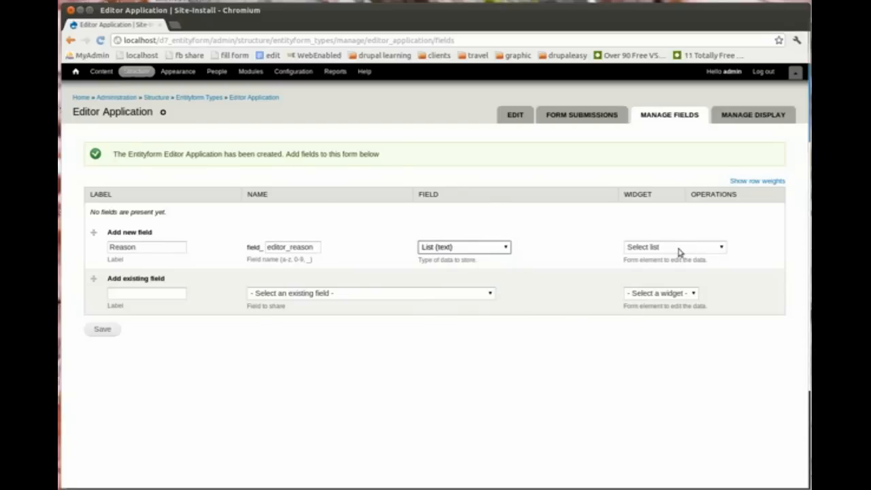
{"action": "left_click", "coordinate": [101, 330]}
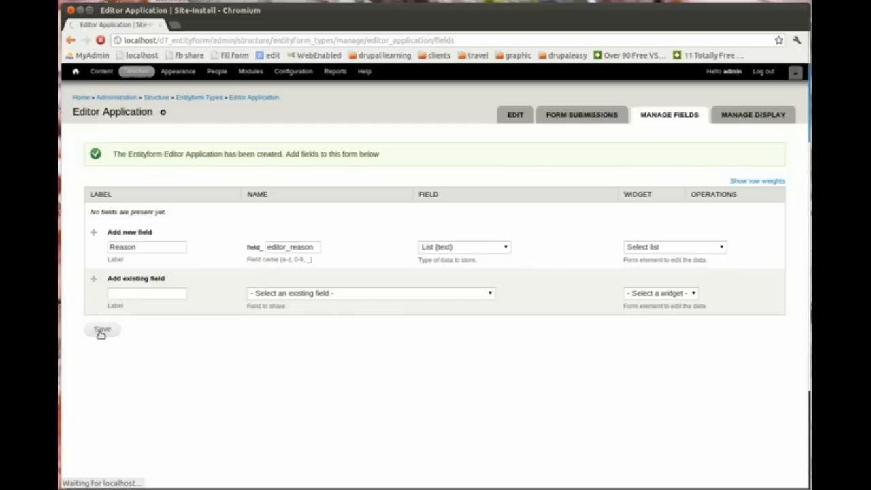
Step: Enter allowed values good|To be a good web citizen and evil|To be an evil web citizen
{"action": "left_click", "coordinate": [135, 226]}
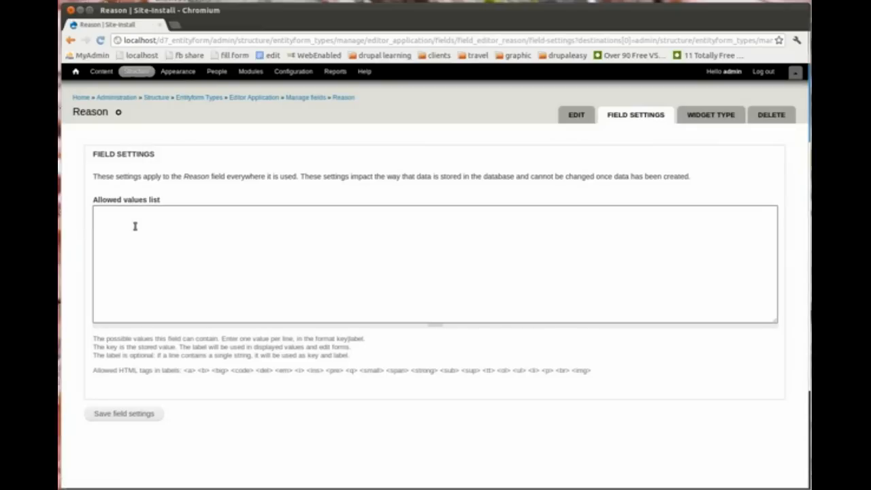
{"action": "type", "text": "good|To be a good web citizen"}
{"action": "key", "text": "Return"}
{"action": "type", "text": "eve"}
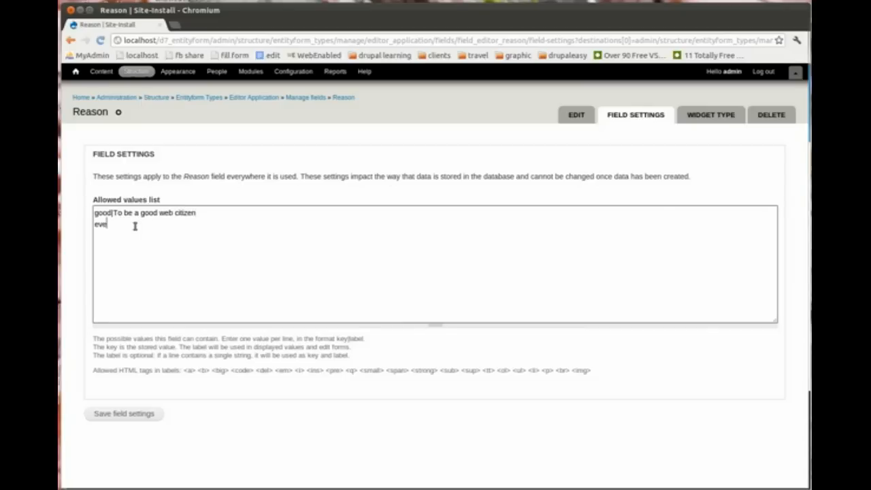
{"action": "key", "text": "BackSpace"}
{"action": "type", "text": "il|To be an evil web citizen"}
Step: Save the allowed values, then make Reason required with help text 'Tell us why you want to be an editor'
{"action": "left_click", "coordinate": [135, 419]}
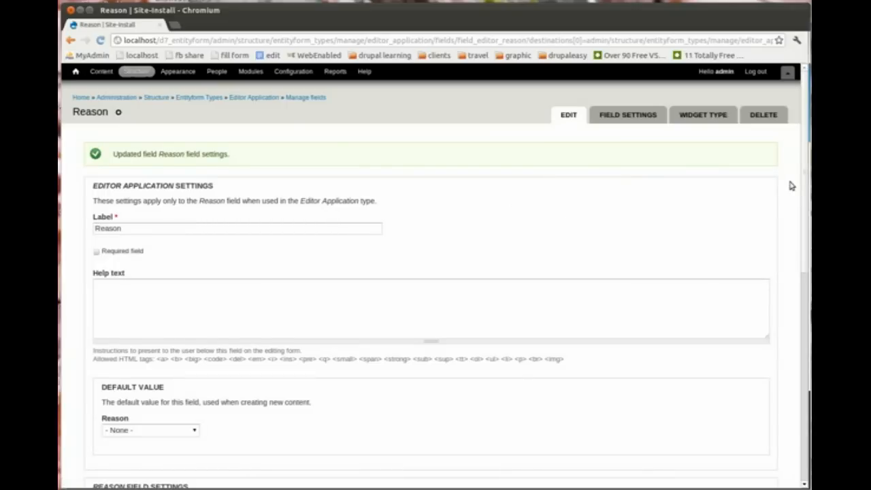
{"action": "left_click_drag", "start_coordinate": [805, 202], "coordinate": [805, 275]}
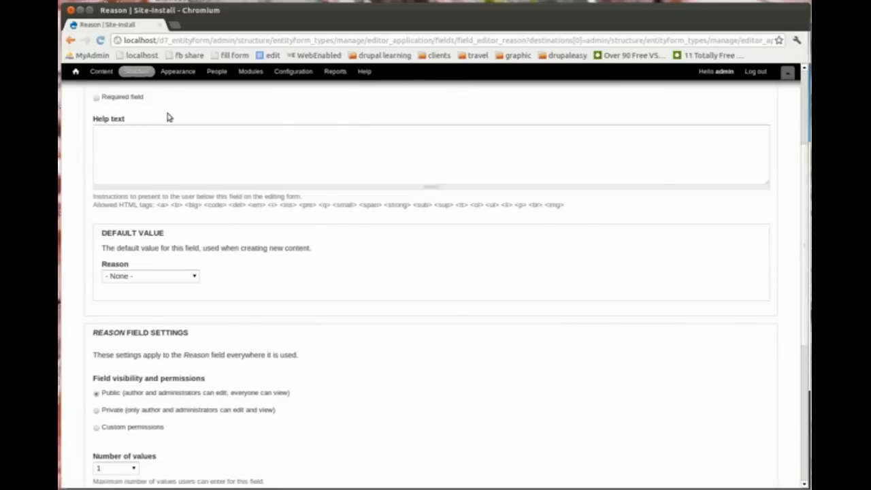
{"action": "left_click", "coordinate": [96, 97]}
{"action": "left_click", "coordinate": [144, 148]}
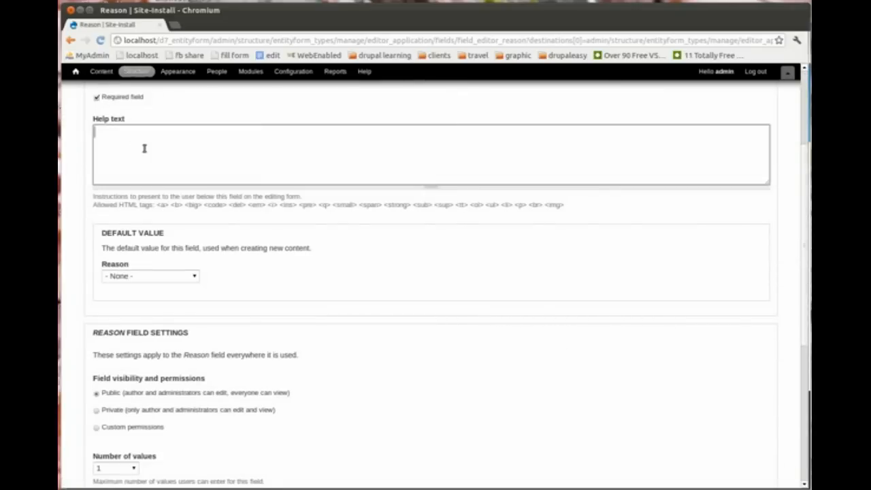
{"action": "type", "text": "Tells"}
{"action": "key", "text": "BackSpace"}
{"action": "key", "text": "BackSpace"}
{"action": "type", "text": "us why you want to be an"}
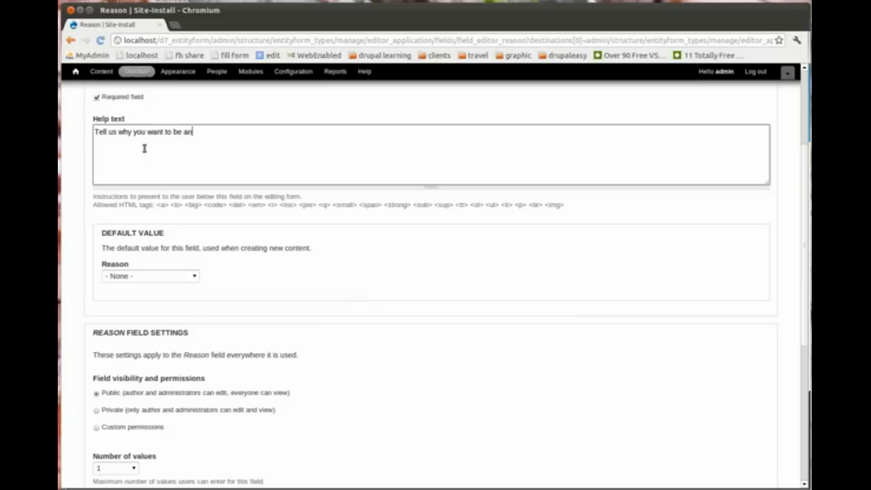
{"action": "type", "text": " editor"}
{"action": "left_click_drag", "start_coordinate": [804, 266], "coordinate": [800, 431]}
{"action": "left_click", "coordinate": [133, 443]}
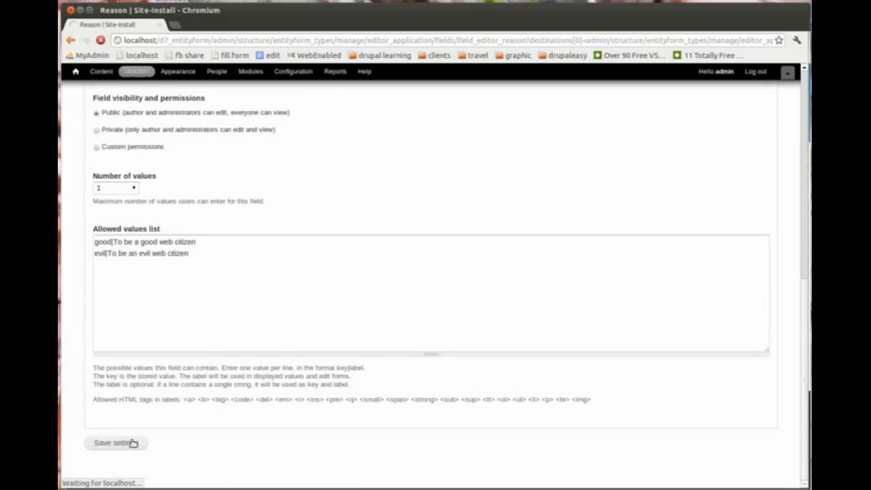
{"action": "left_click", "coordinate": [292, 248]}
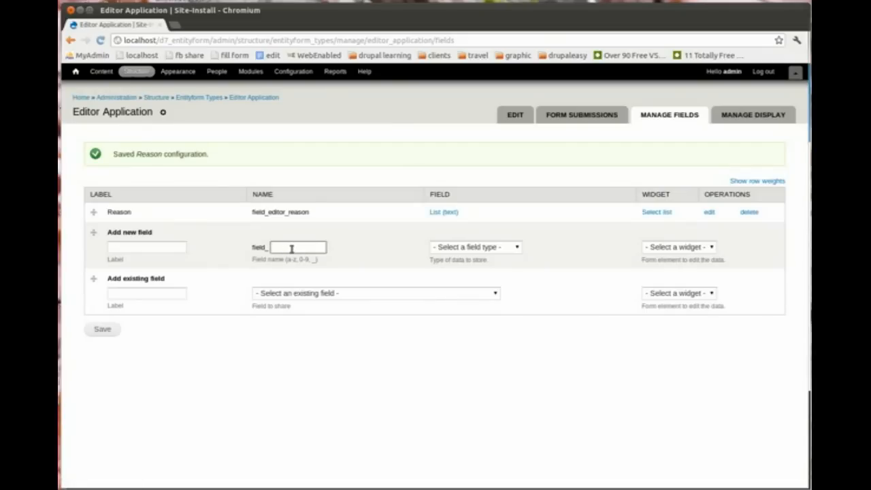
Step: Create a More Details field, machine name more_details, of type Long text
{"action": "type", "text": "more_details"}
{"action": "left_click", "coordinate": [504, 250]}
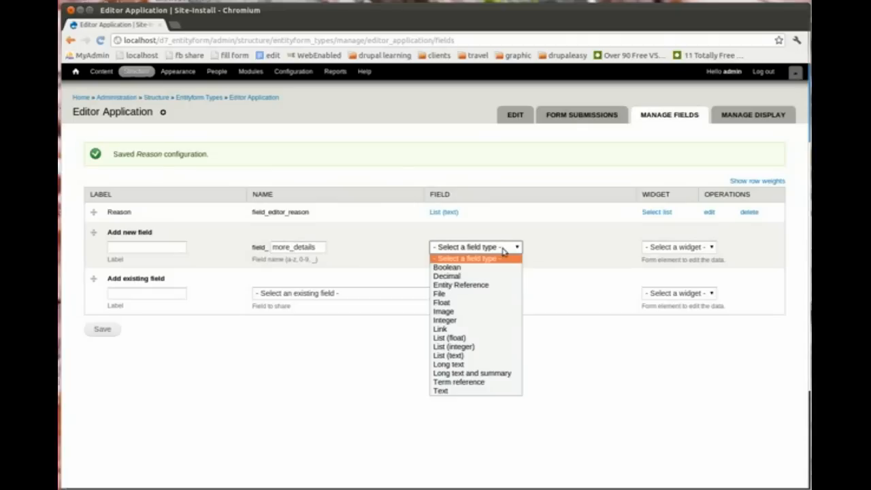
{"action": "left_click", "coordinate": [464, 392]}
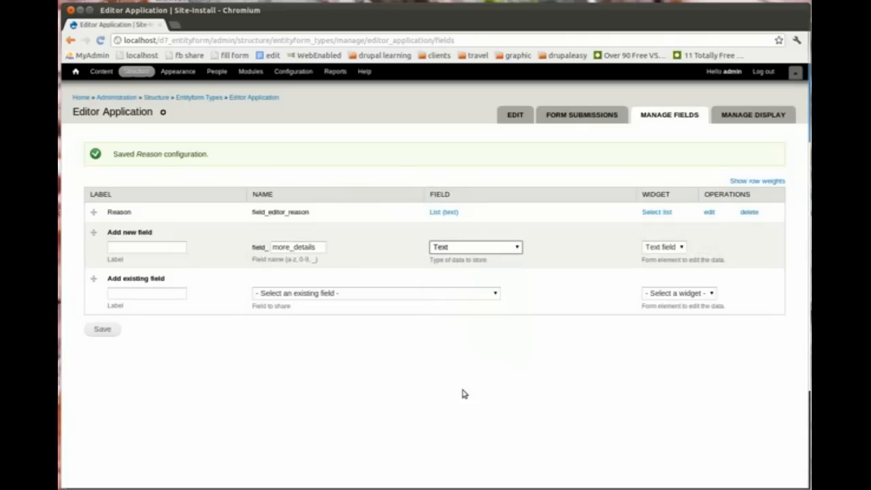
{"action": "left_click", "coordinate": [163, 247]}
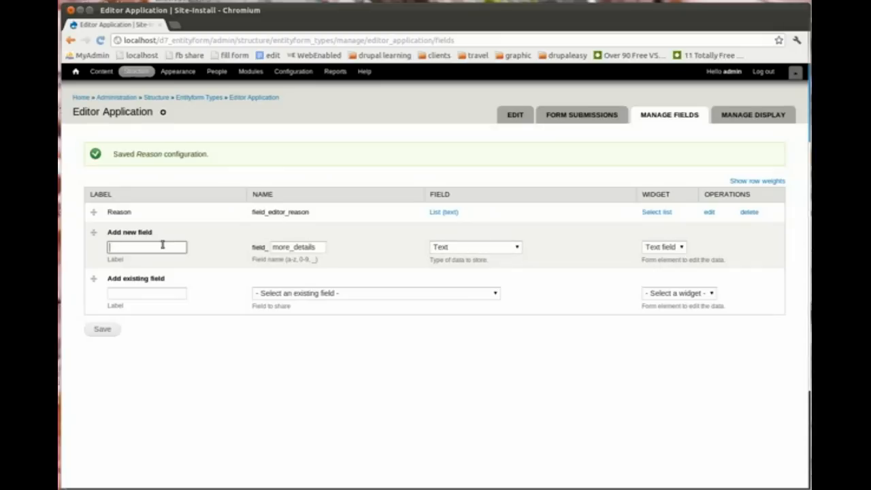
{"action": "type", "text": "More"}
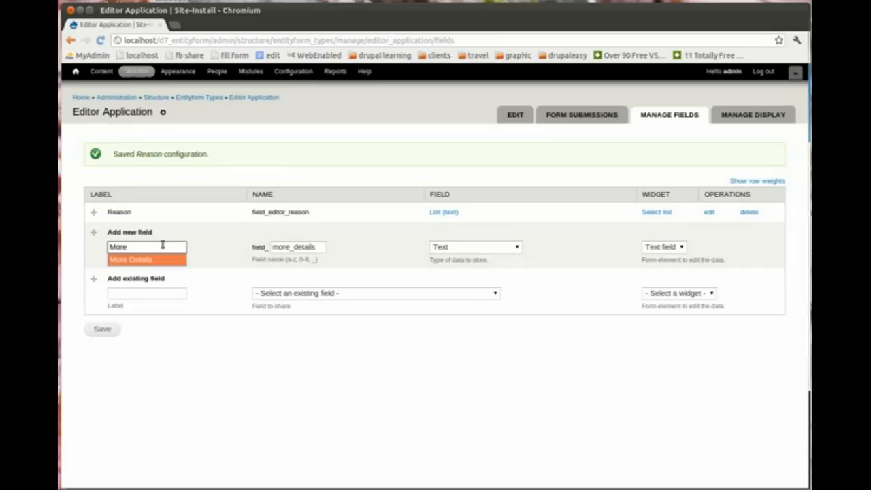
{"action": "key", "text": "Return"}
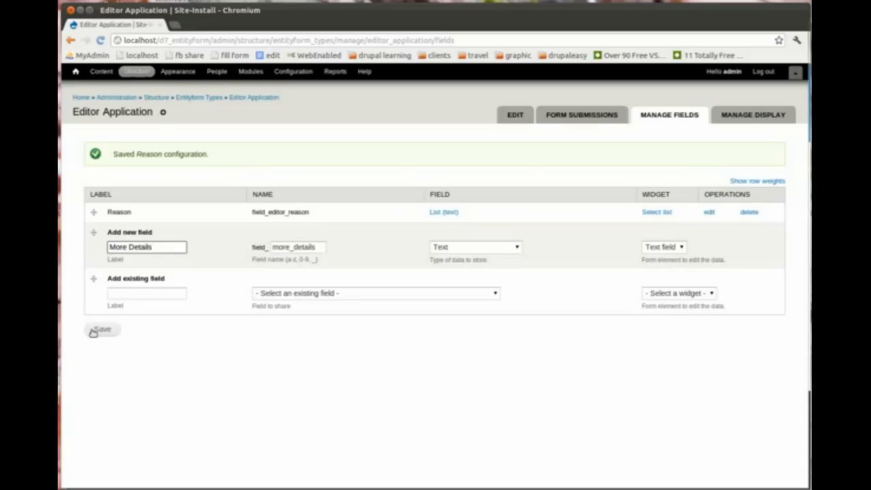
{"action": "left_click", "coordinate": [670, 249]}
{"action": "left_click", "coordinate": [672, 257]}
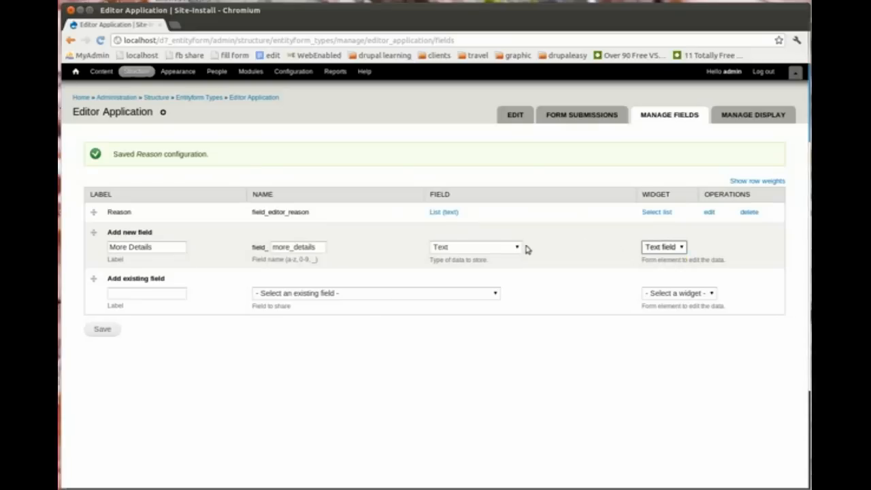
{"action": "left_click", "coordinate": [503, 250]}
{"action": "left_click", "coordinate": [481, 365]}
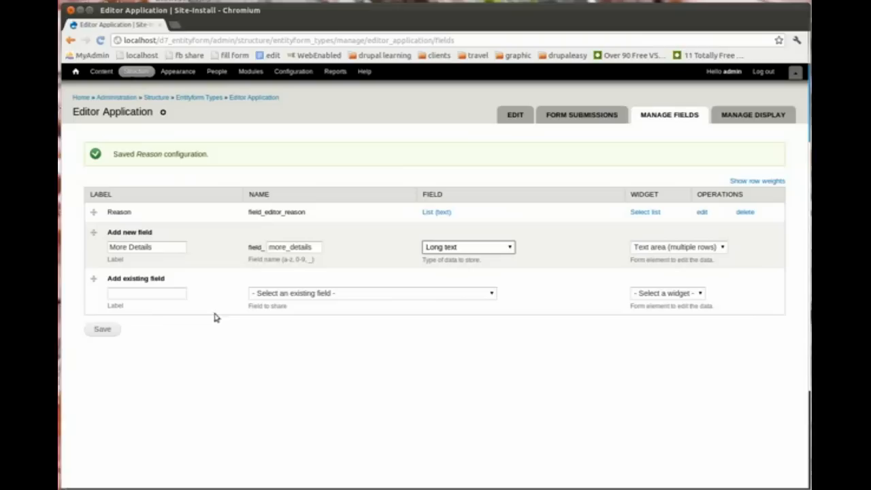
{"action": "left_click", "coordinate": [103, 331]}
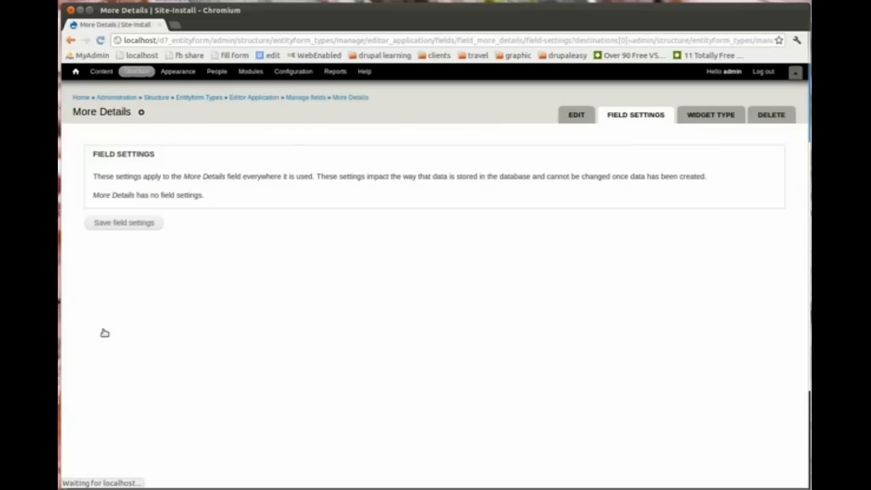
Step: Make More Details required with help text 'Tell us more' and save its settings
{"action": "left_click", "coordinate": [140, 224]}
{"action": "left_click", "coordinate": [170, 299]}
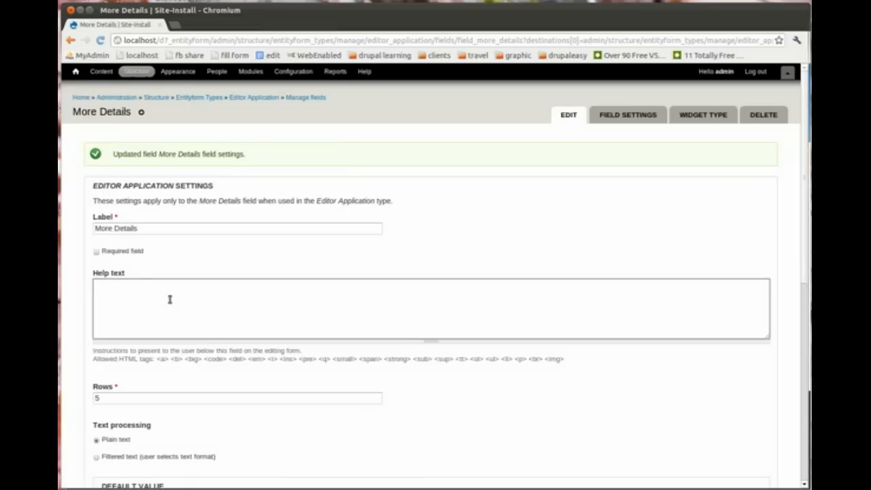
{"action": "type", "text": "Tell us more"}
{"action": "left_click", "coordinate": [97, 251]}
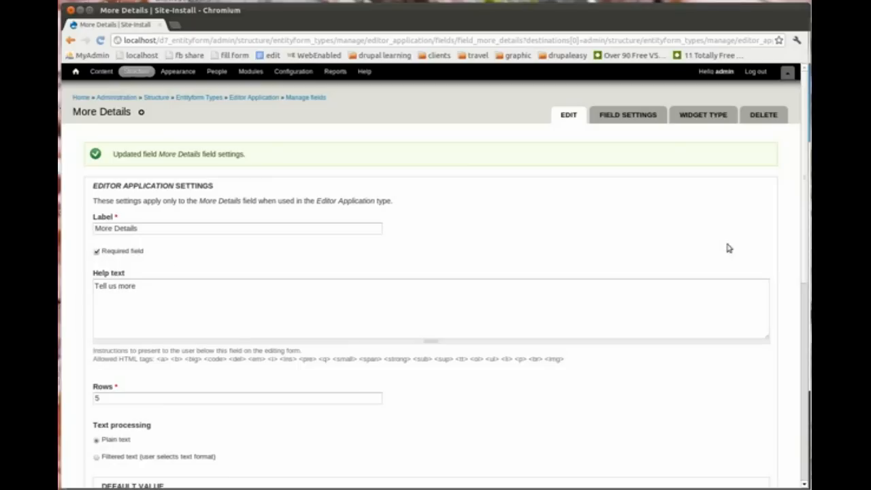
{"action": "scroll", "coordinate": [795, 354], "scroll_direction": "down", "scroll_amount": 10}
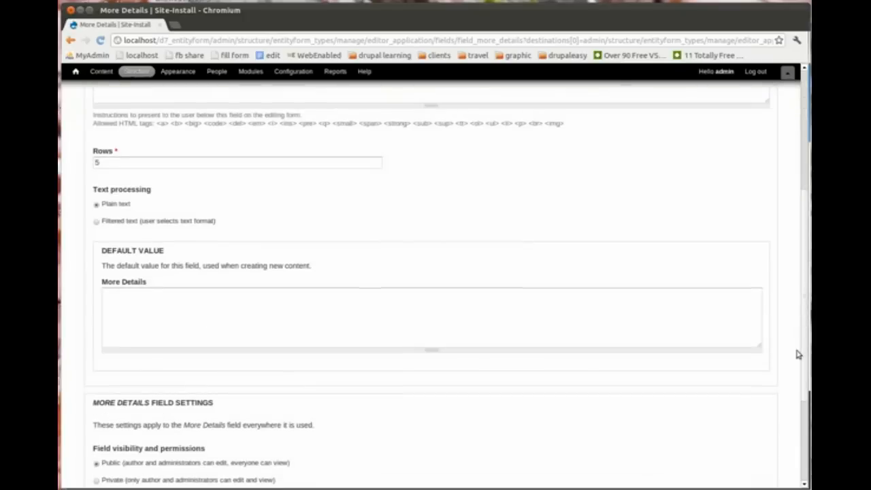
{"action": "left_click", "coordinate": [113, 443]}
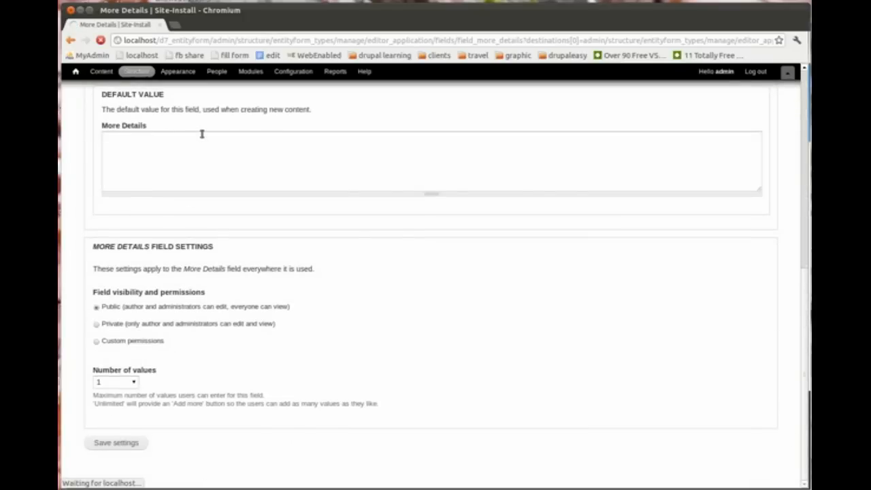
{"action": "left_click", "coordinate": [146, 266]}
Step: Create a Link field, machine name blog_link, of type Link
{"action": "type", "text": "Link"}
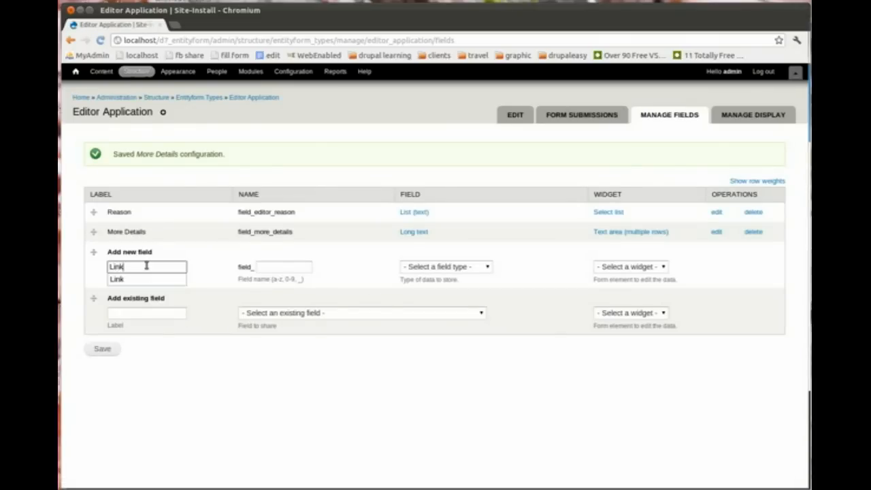
{"action": "left_click", "coordinate": [283, 271]}
{"action": "type", "text": "blog_"}
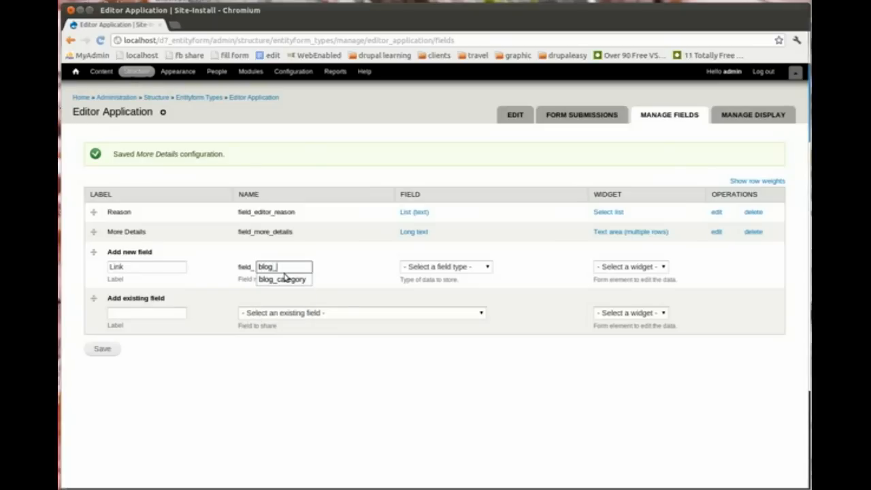
{"action": "type", "text": "link"}
{"action": "left_click", "coordinate": [163, 266]}
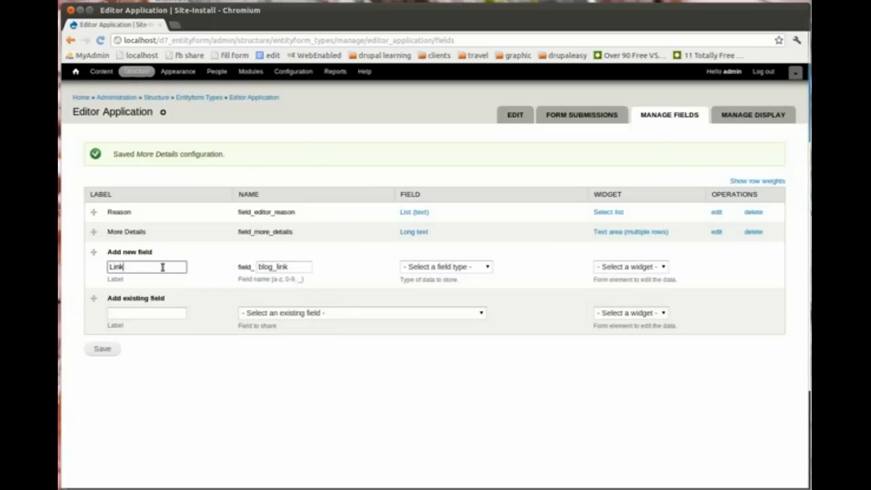
{"action": "left_click", "coordinate": [449, 270]}
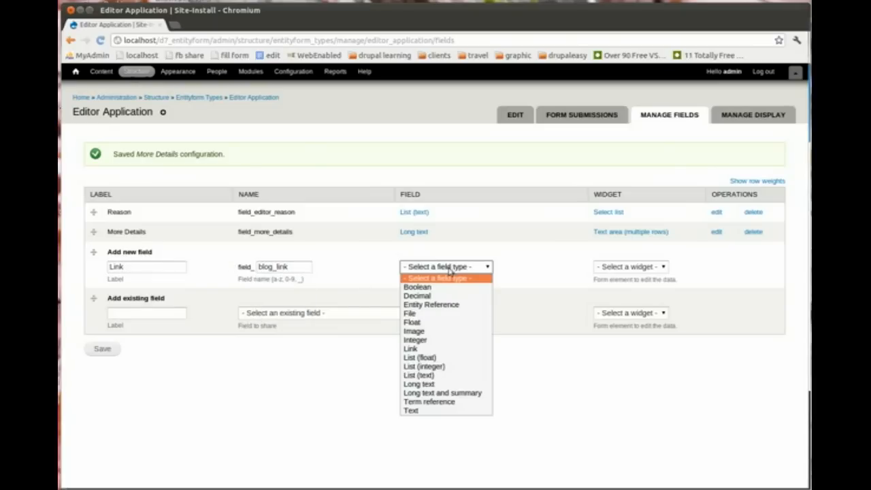
{"action": "left_click", "coordinate": [454, 349]}
{"action": "left_click", "coordinate": [106, 349]}
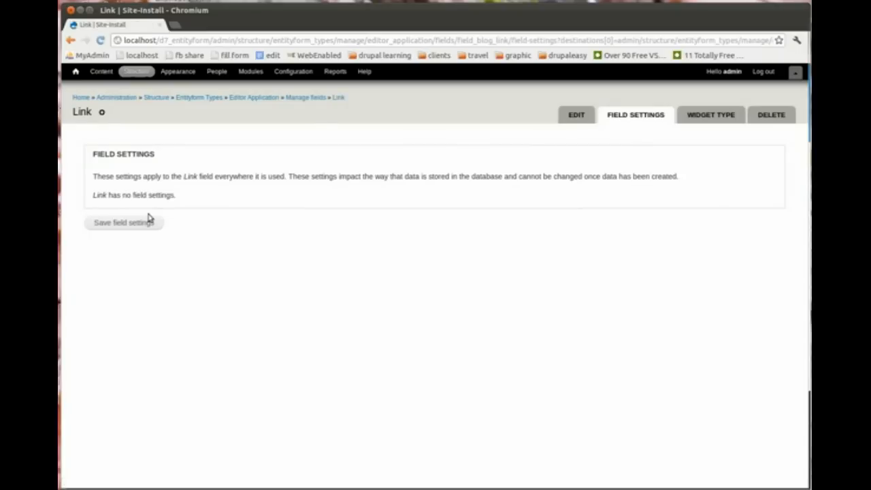
Step: Save the Link storage settings, set Link Title to No Title, and save
{"action": "left_click", "coordinate": [147, 222]}
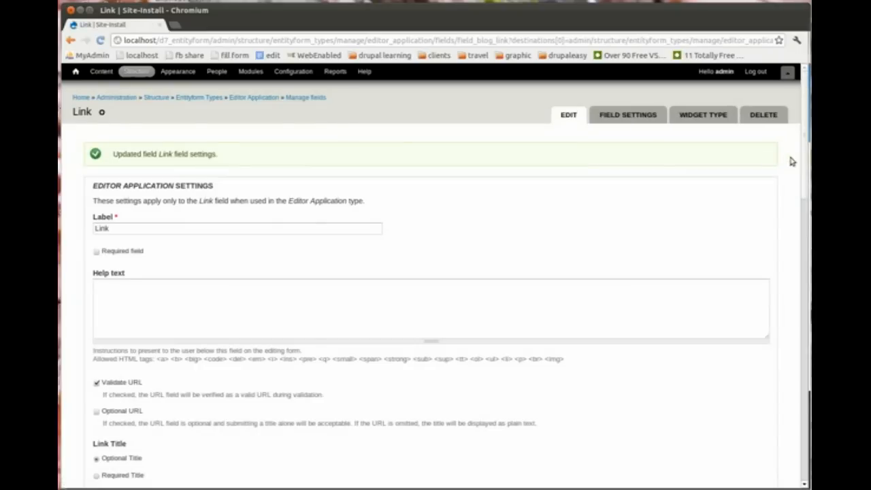
{"action": "scroll", "coordinate": [803, 158], "scroll_direction": "down", "scroll_amount": 4}
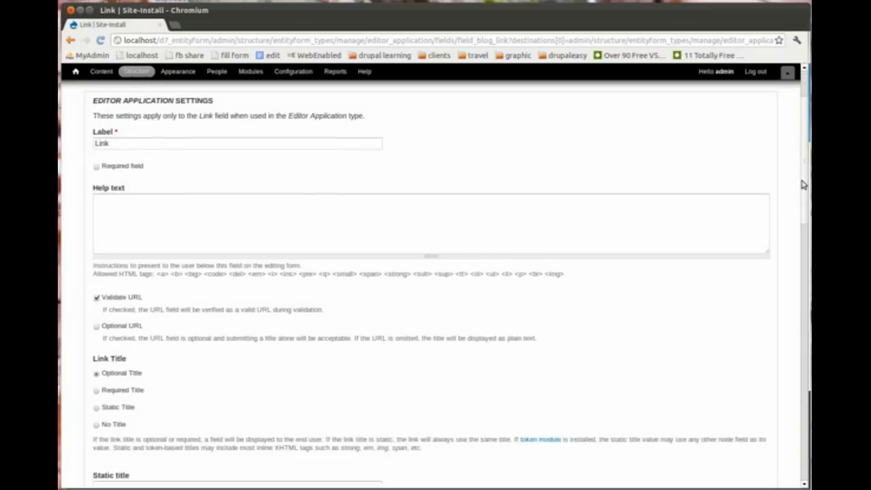
{"action": "scroll", "coordinate": [801, 197], "scroll_direction": "down", "scroll_amount": 3}
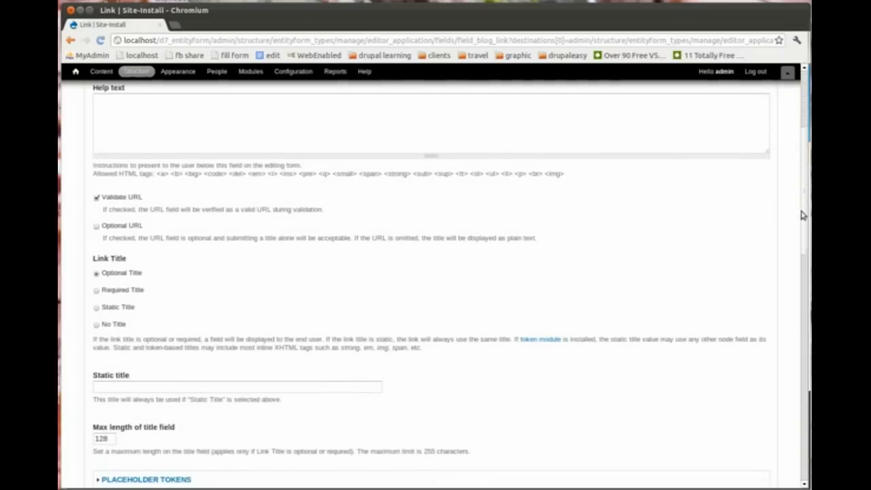
{"action": "scroll", "coordinate": [803, 227], "scroll_direction": "down", "scroll_amount": 1}
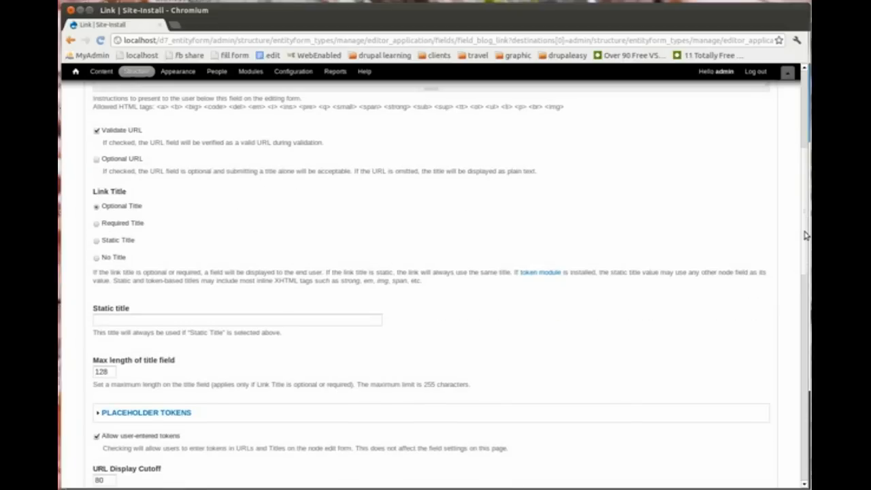
{"action": "left_click", "coordinate": [97, 257]}
{"action": "left_click_drag", "start_coordinate": [805, 265], "coordinate": [806, 469]}
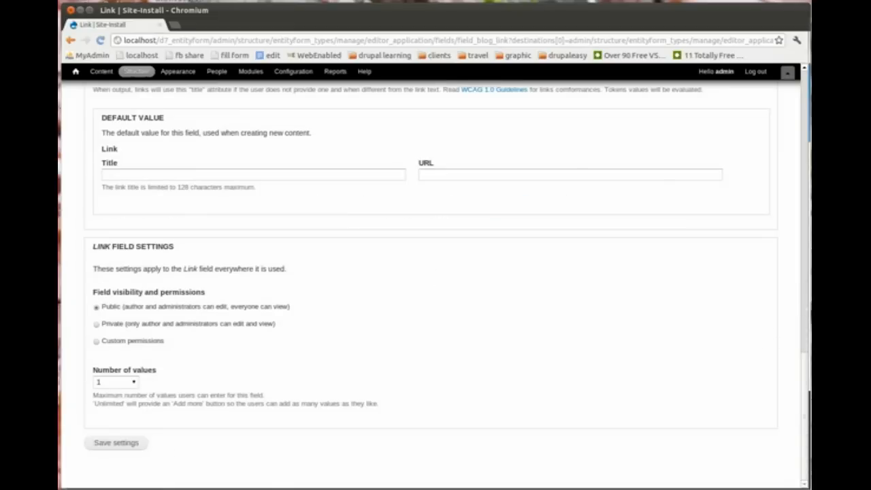
{"action": "left_click", "coordinate": [123, 443]}
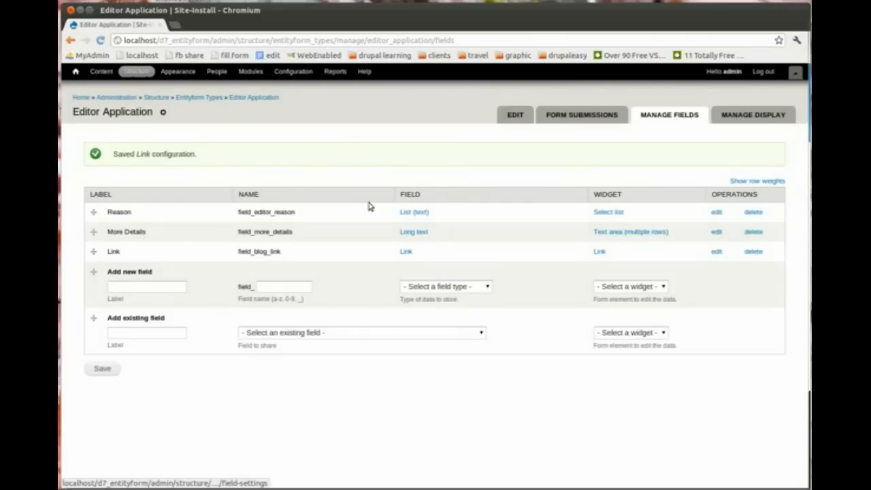
Step: Set the Editor Application submit URL alias to editor-application and save the form type
{"action": "left_click", "coordinate": [517, 115]}
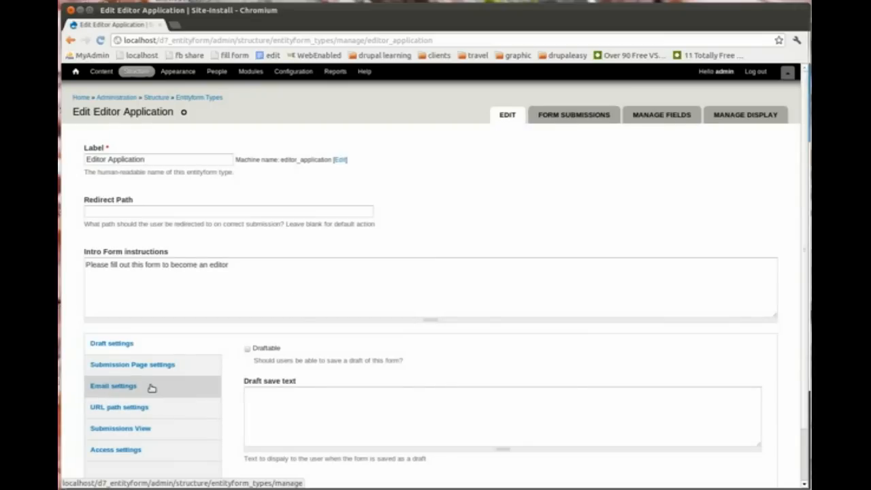
{"action": "left_click", "coordinate": [146, 411]}
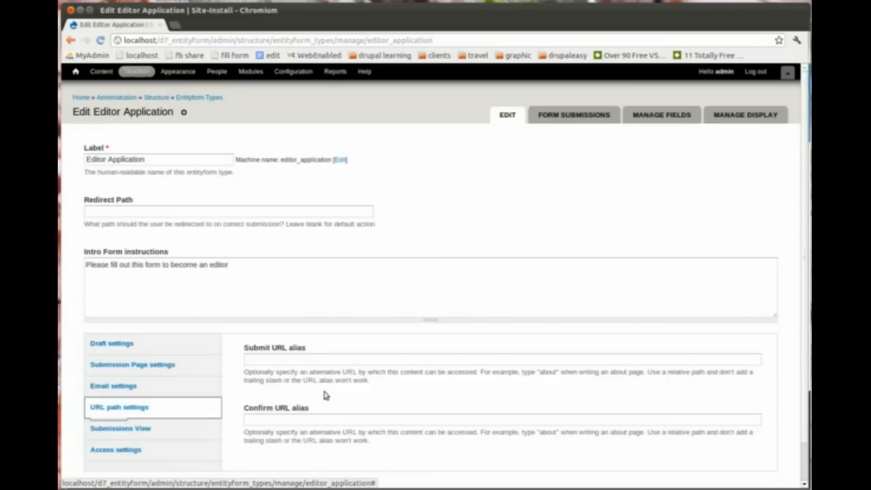
{"action": "left_click", "coordinate": [312, 359]}
{"action": "type", "text": "e"}
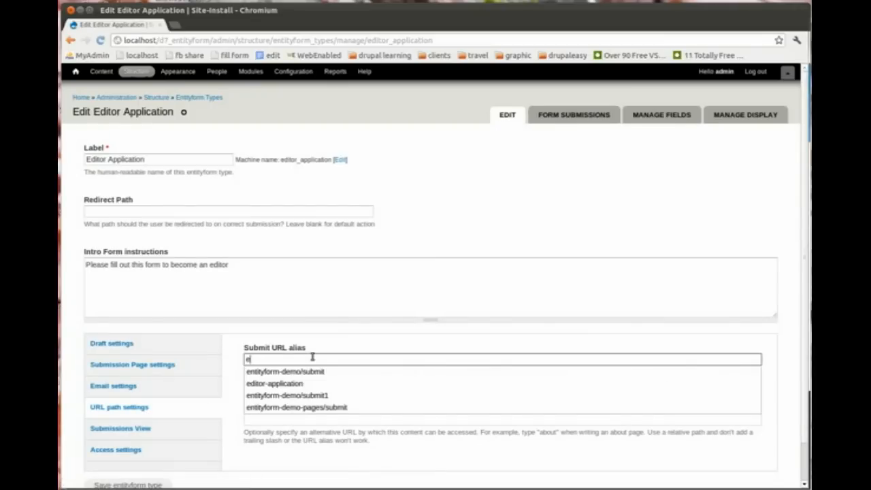
{"action": "key", "text": "Down"}
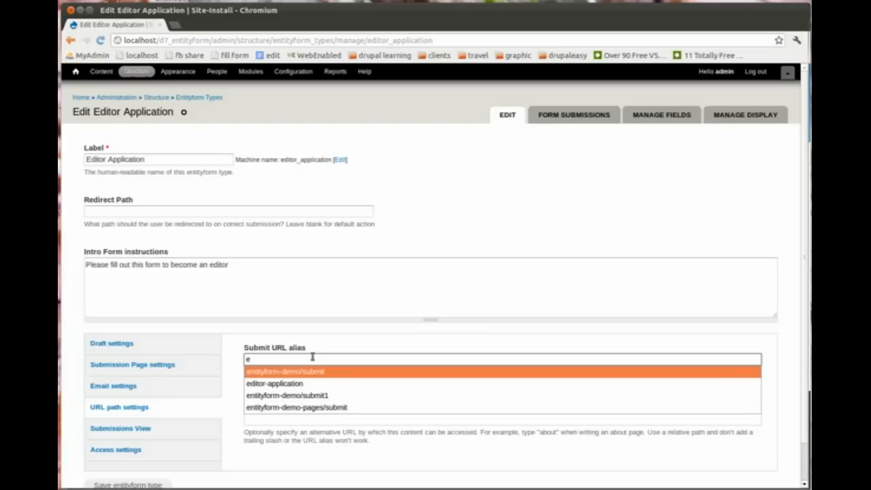
{"action": "key", "text": "Down"}
{"action": "key", "text": "Return"}
{"action": "key", "text": "ctrl+a"}
{"action": "key", "text": "ctrl+c"}
{"action": "left_click_drag", "start_coordinate": [806, 300], "coordinate": [801, 381]}
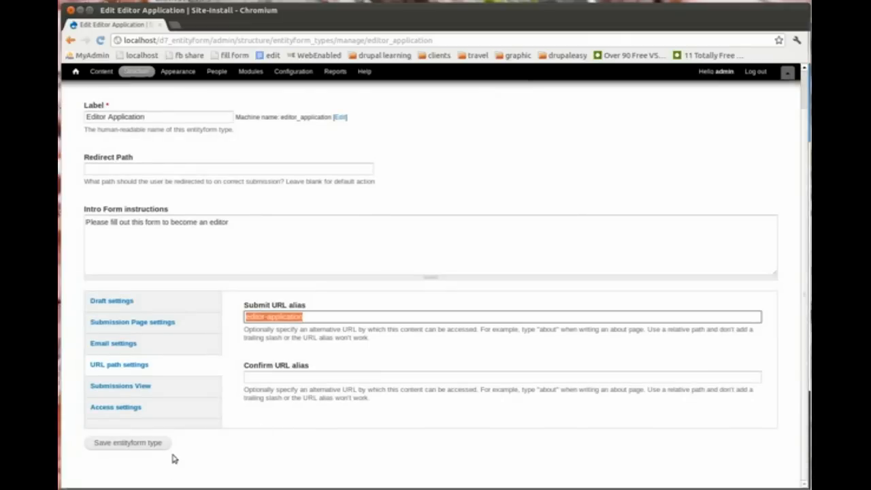
{"action": "left_click", "coordinate": [154, 444]}
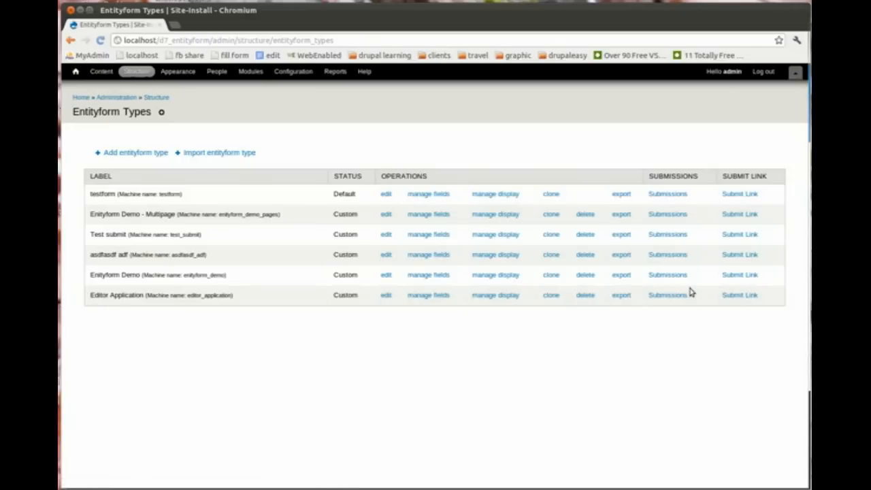
{"action": "left_click", "coordinate": [739, 295]}
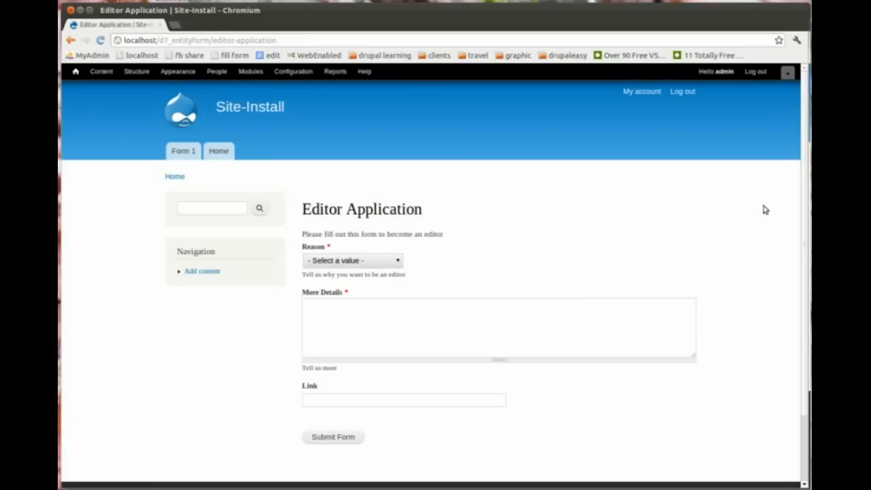
{"action": "left_click", "coordinate": [387, 262]}
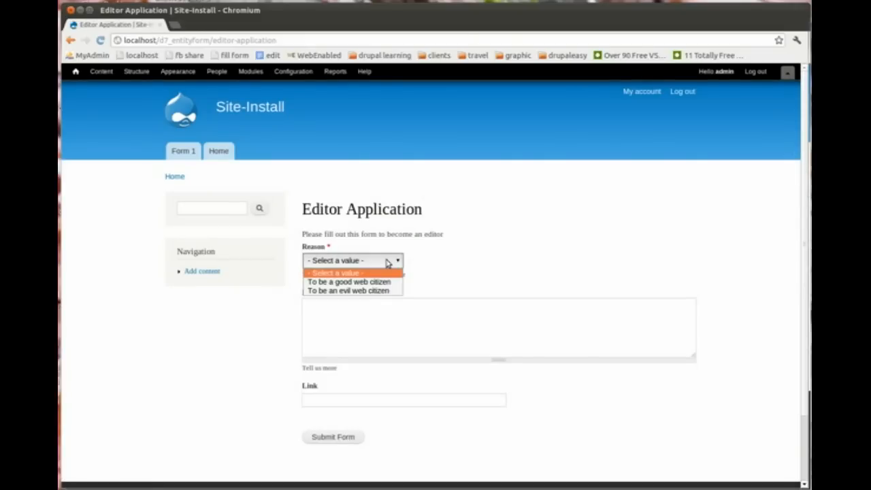
{"action": "left_click", "coordinate": [368, 282]}
{"action": "left_click", "coordinate": [368, 312]}
{"action": "type", "text": "kadflkdjlkj"}
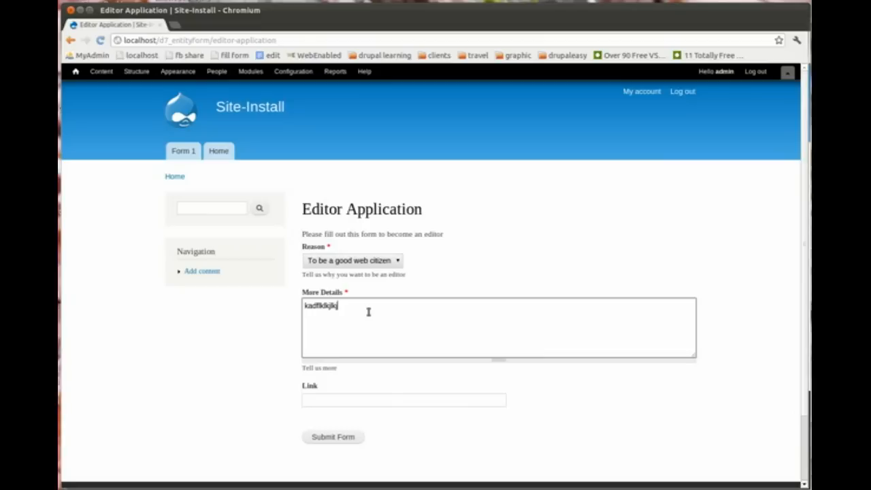
{"action": "left_click", "coordinate": [407, 398]}
{"action": "type", "text": "http://goo"}
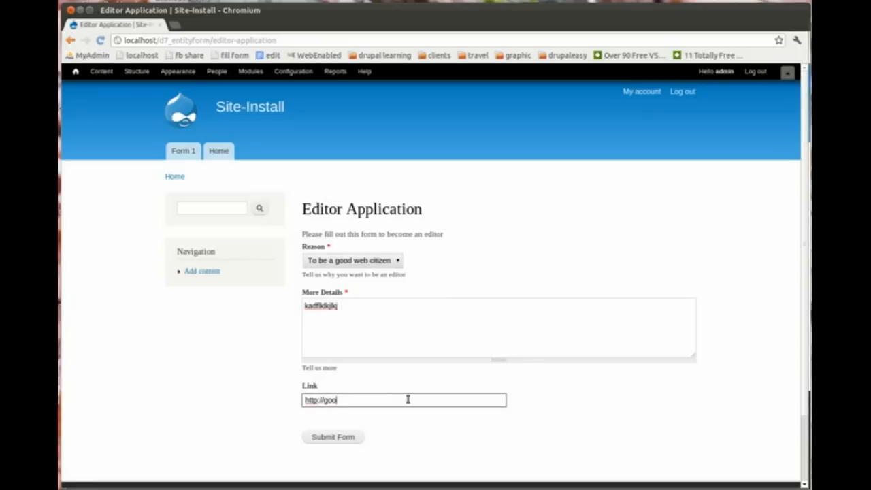
{"action": "type", "text": "gle.com"}
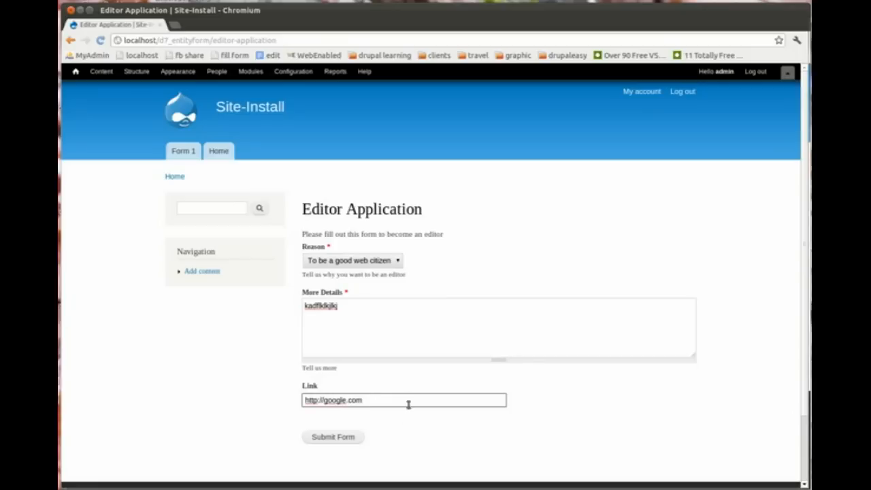
{"action": "left_click", "coordinate": [353, 437]}
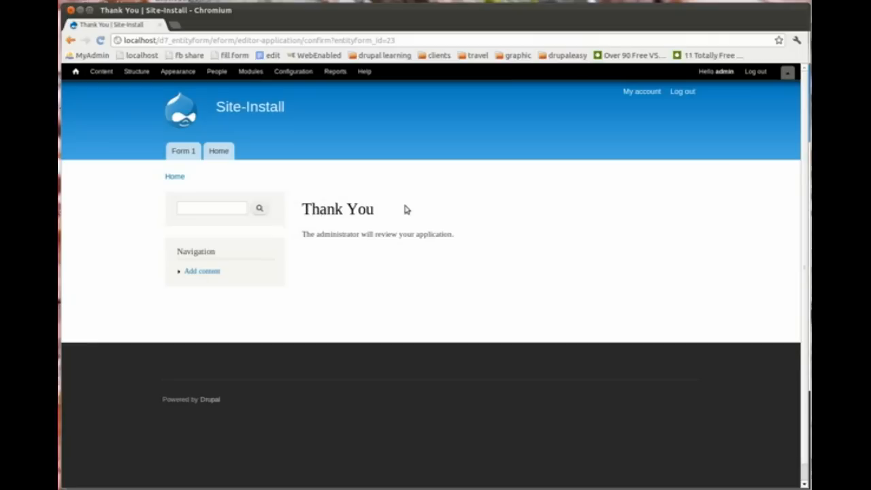
{"action": "left_click_drag", "start_coordinate": [463, 236], "coordinate": [297, 209]}
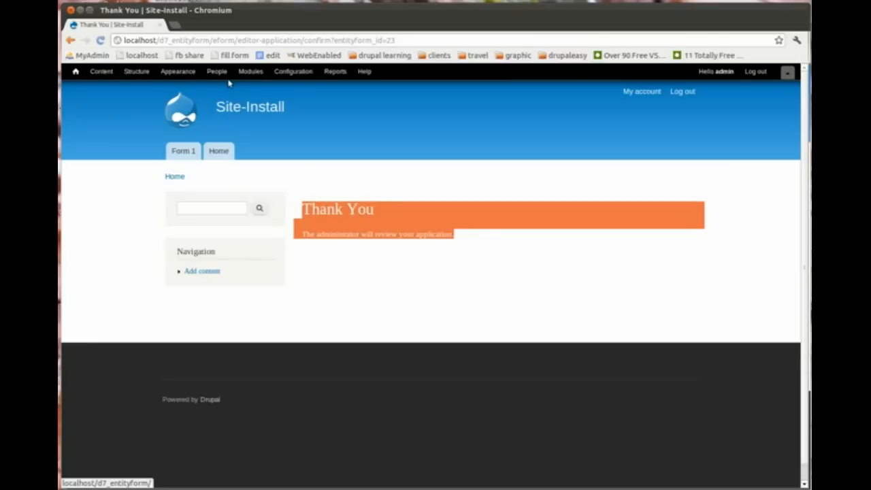
Step: Start adding a new link to the Navigation menu under Structure > Menus
{"action": "left_click", "coordinate": [134, 73]}
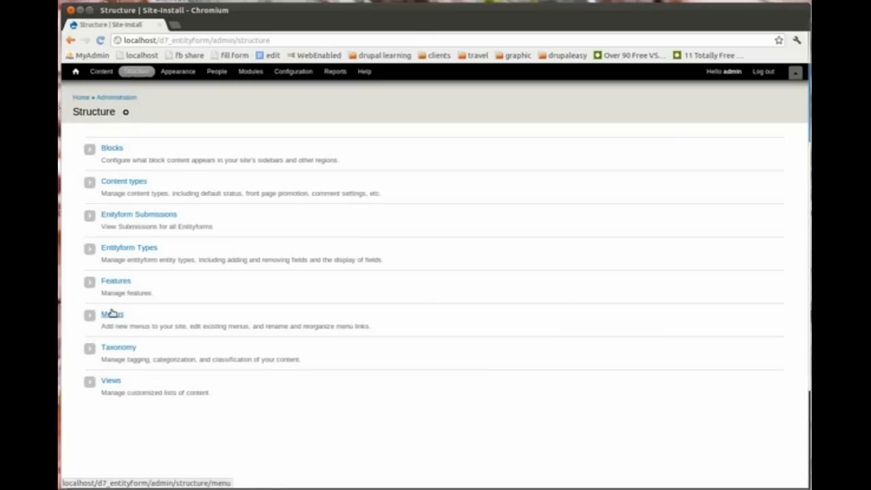
{"action": "left_click", "coordinate": [112, 314]}
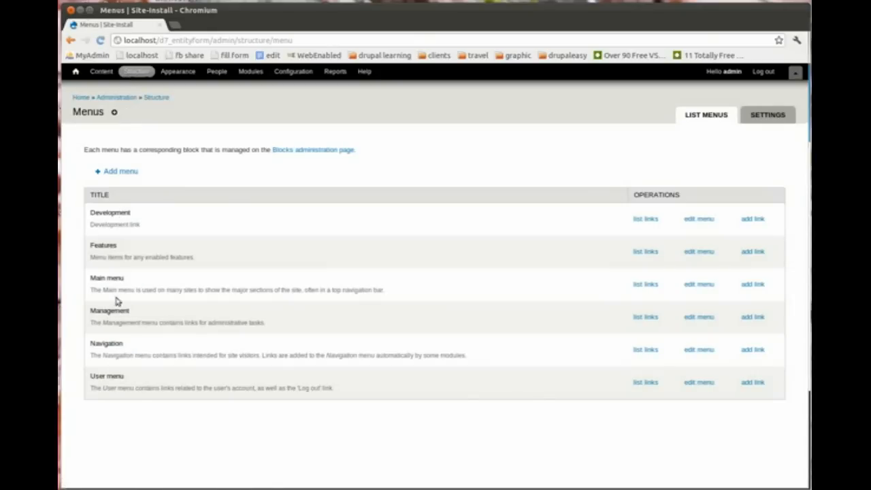
{"action": "left_click", "coordinate": [753, 349]}
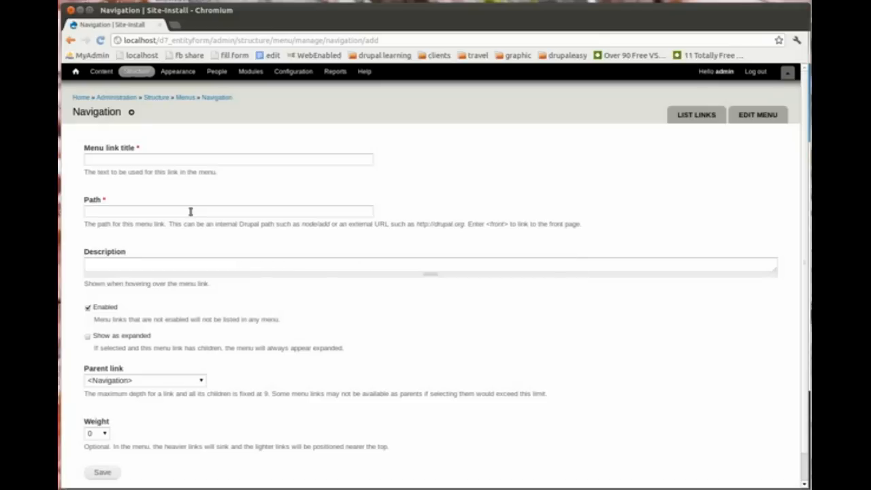
Step: Create the Editor Application link with path editor-application and save it
{"action": "left_click", "coordinate": [191, 212]}
{"action": "key", "text": "ctrl+v"}
{"action": "left_click", "coordinate": [151, 161]}
{"action": "type", "text": "Editor Applic"}
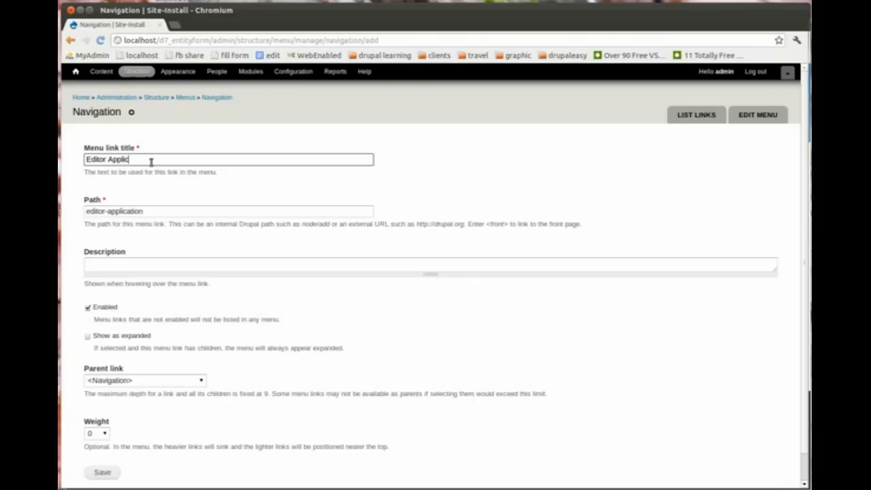
{"action": "type", "text": "ation"}
{"action": "scroll", "coordinate": [808, 254], "scroll_direction": "down", "scroll_amount": 1}
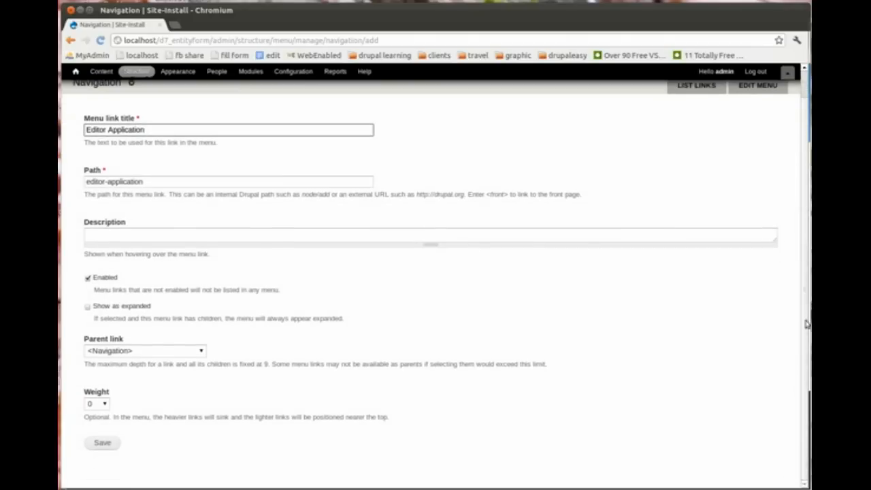
{"action": "left_click", "coordinate": [110, 444]}
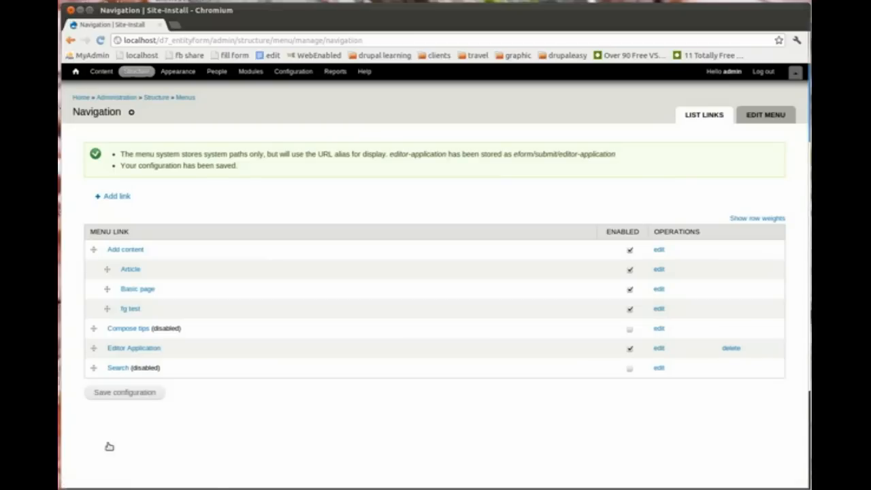
Step: From the home page, open Editor Application, which reports the form was already submitted
{"action": "left_click", "coordinate": [79, 98]}
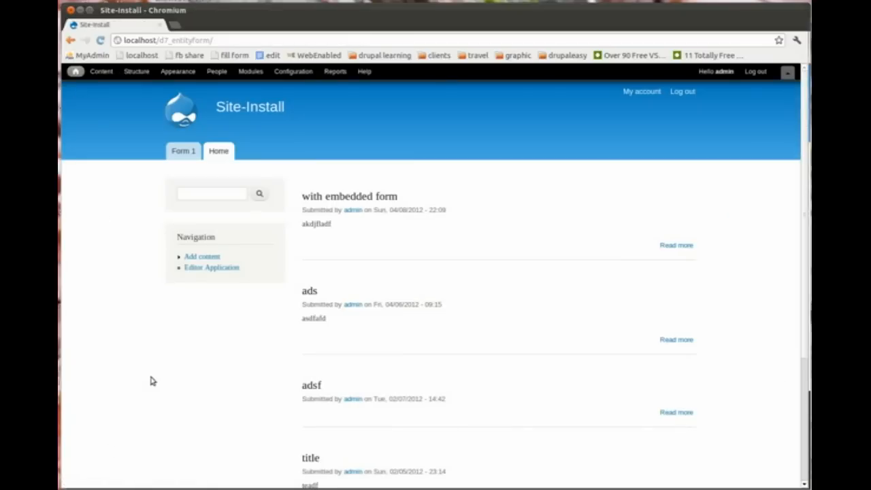
{"action": "left_click", "coordinate": [223, 268]}
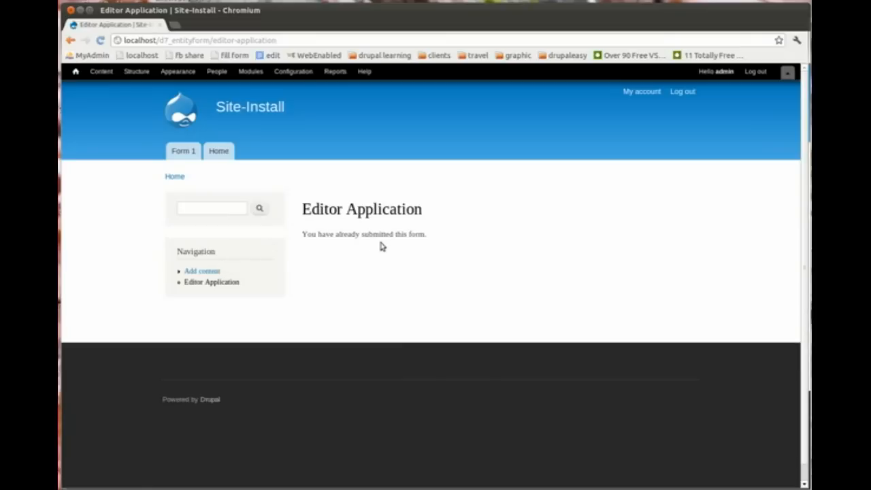
{"action": "left_click_drag", "start_coordinate": [429, 236], "coordinate": [298, 212]}
Step: In the other browser window, sign in as a regular user and open the Editor Application form
{"action": "key", "text": "alt+Tab"}
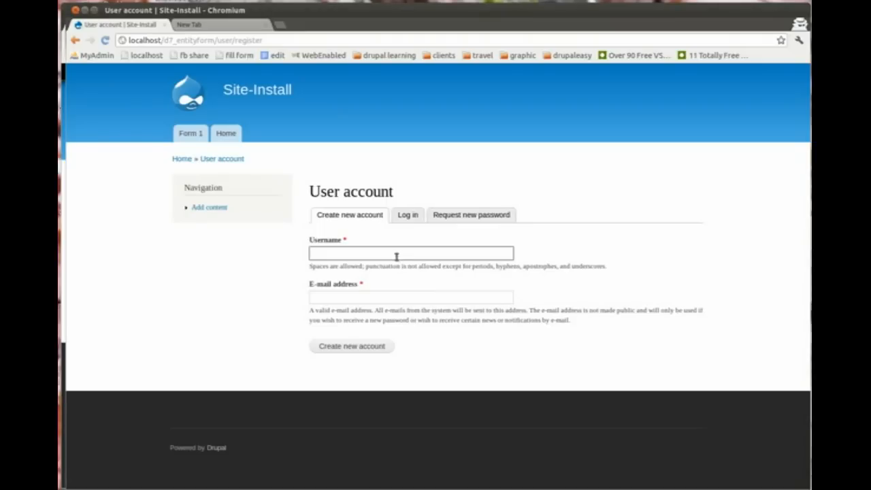
{"action": "type", "text": "user"}
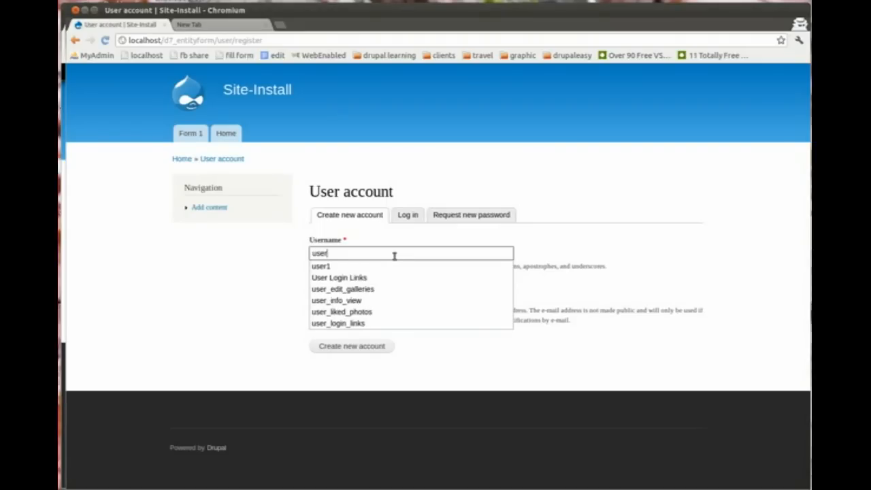
{"action": "key", "text": "Tab"}
{"action": "type", "text": "pasl"}
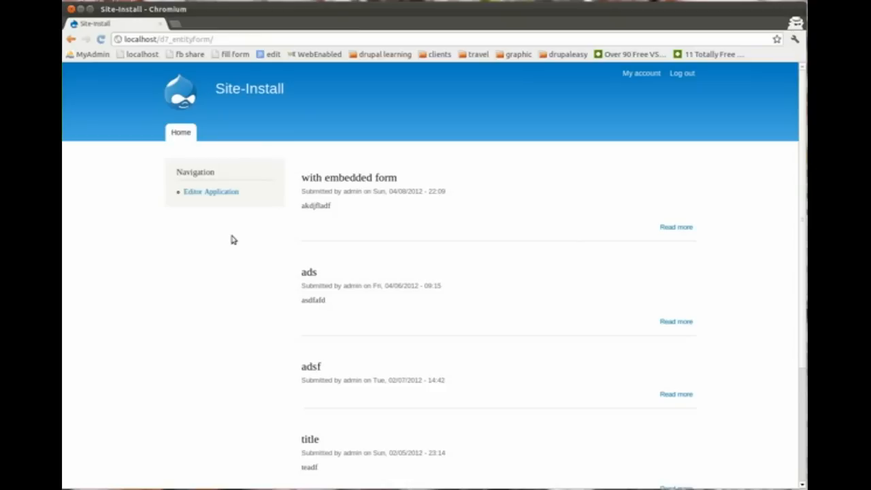
{"action": "left_click", "coordinate": [213, 192]}
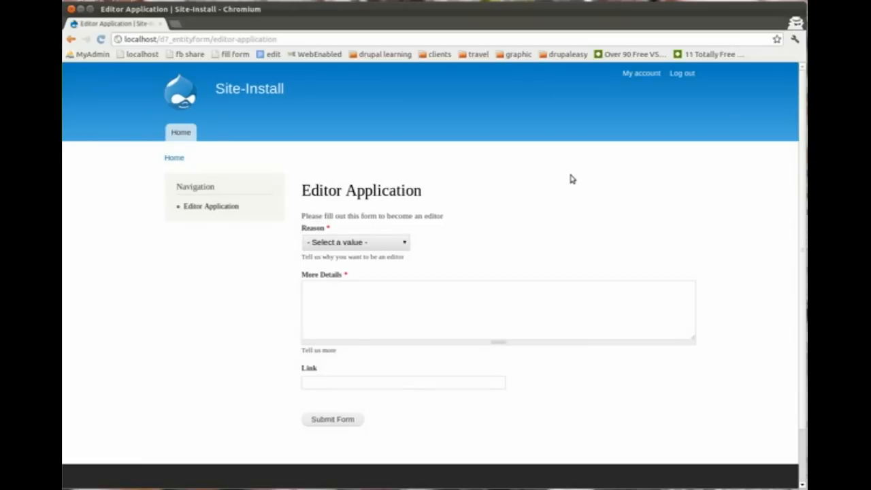
{"action": "scroll", "coordinate": [804, 183], "scroll_direction": "down", "scroll_amount": 1}
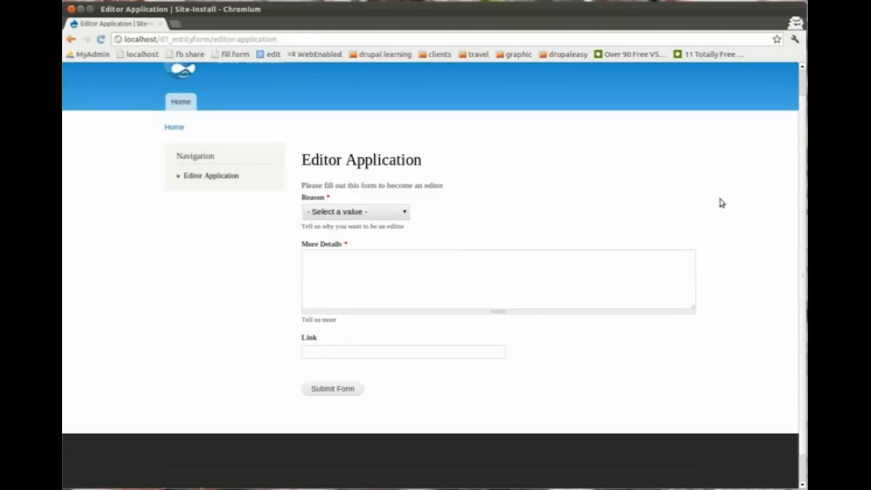
{"action": "left_click", "coordinate": [385, 214]}
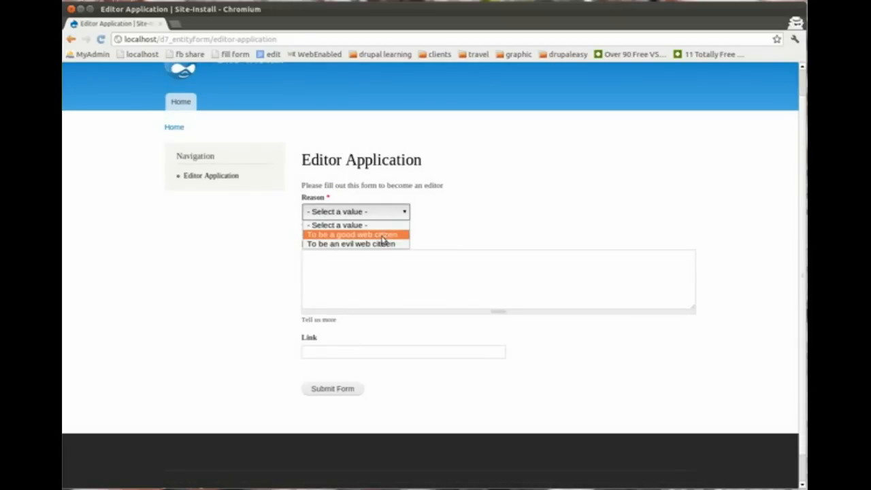
{"action": "left_click", "coordinate": [383, 235]}
{"action": "left_click", "coordinate": [344, 276]}
{"action": "type", "text": "dkf "}
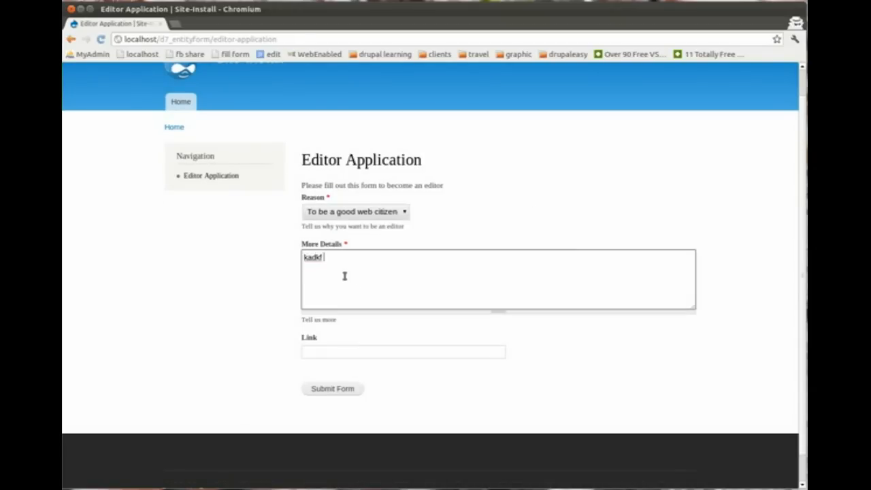
{"action": "type", "text": "adfj kjaskdfkj"}
{"action": "left_click", "coordinate": [348, 352]}
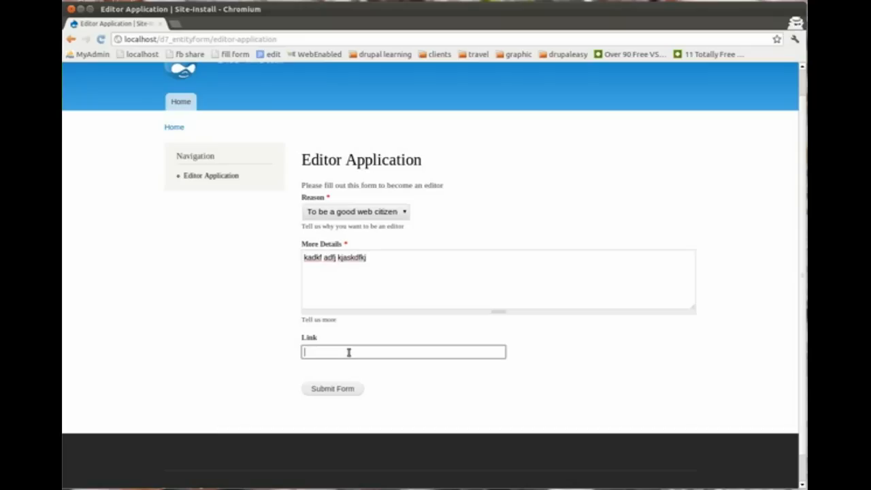
{"action": "left_click", "coordinate": [348, 362]}
{"action": "left_click", "coordinate": [341, 389]}
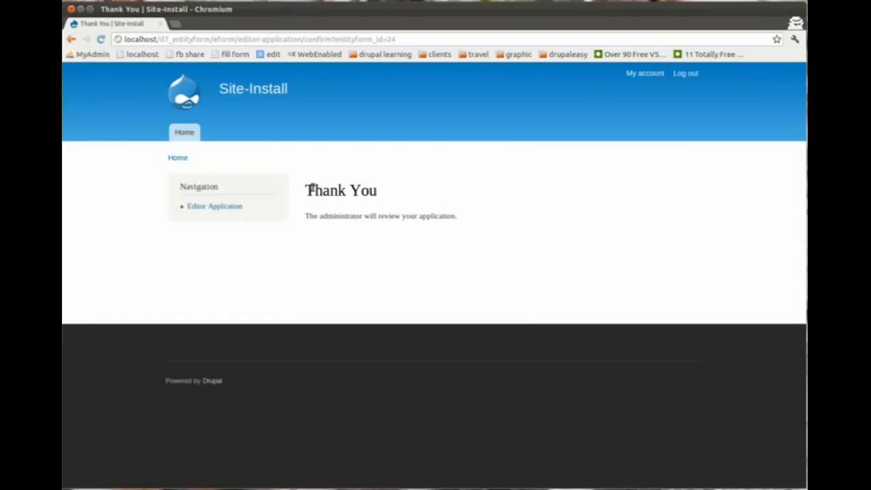
{"action": "left_click_drag", "start_coordinate": [467, 218], "coordinate": [305, 193]}
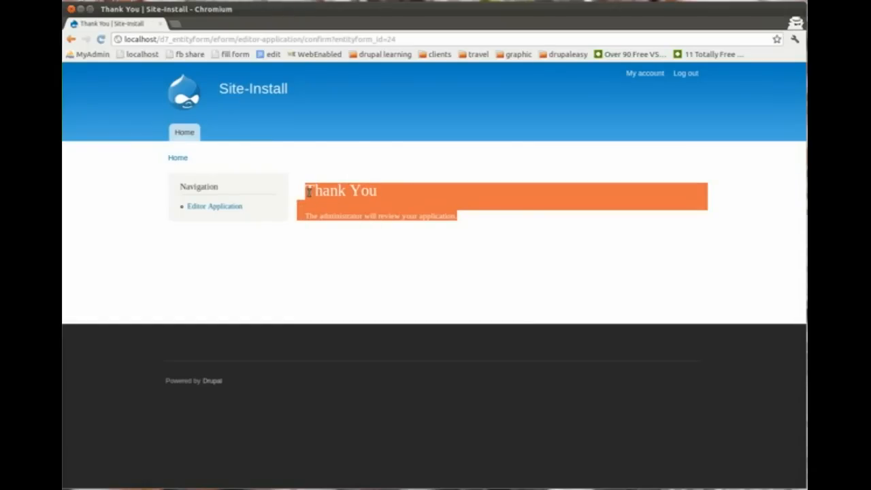
{"action": "left_click", "coordinate": [470, 218]}
{"action": "key", "text": "alt+Tab"}
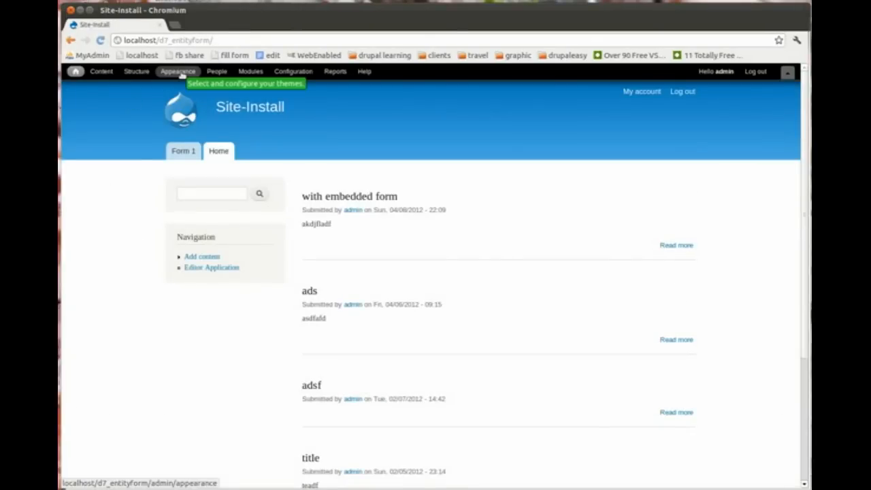
Step: Via Structure > Entityform Types, open the second Editor Application submission for editing and review it
{"action": "left_click", "coordinate": [135, 74]}
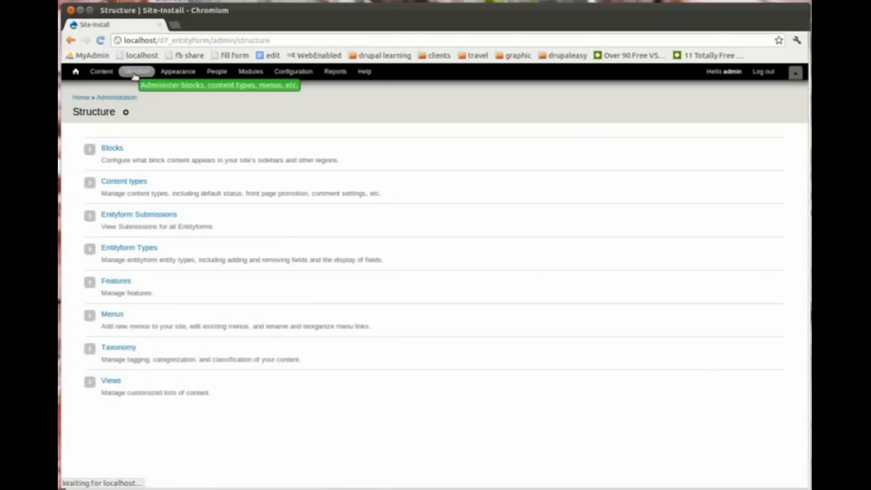
{"action": "left_click", "coordinate": [138, 247]}
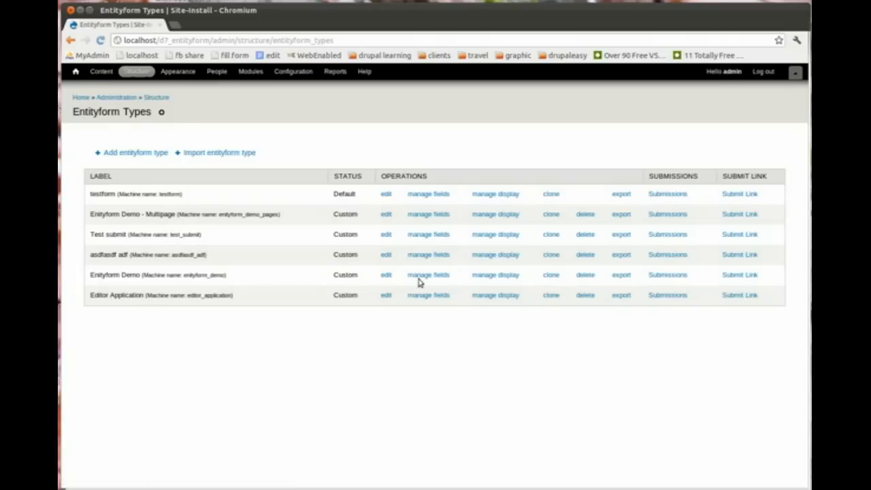
{"action": "left_click", "coordinate": [662, 297]}
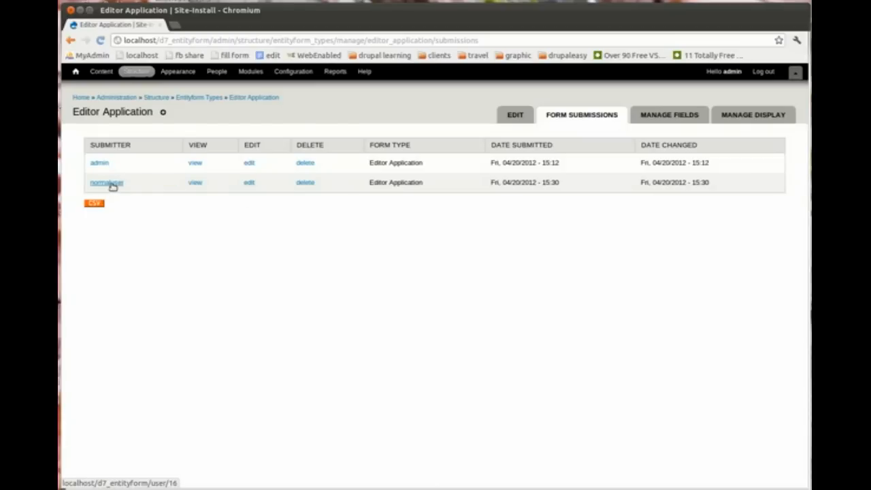
{"action": "left_click", "coordinate": [250, 184]}
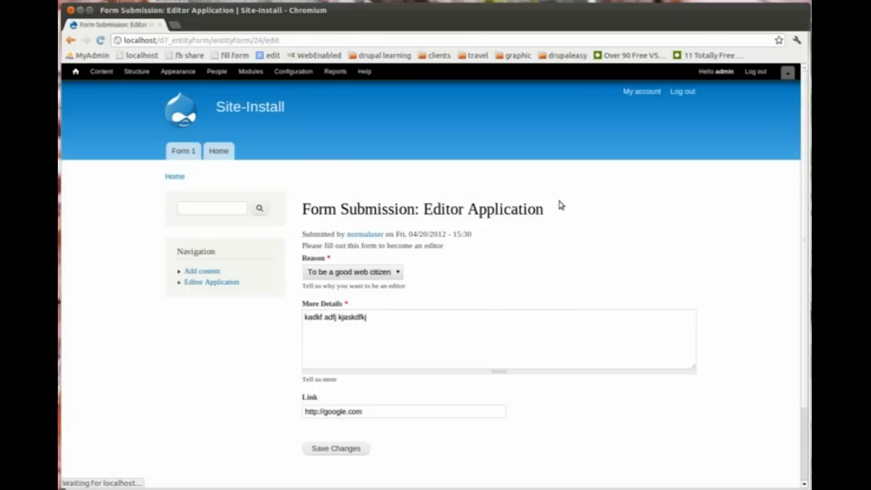
{"action": "mouse_move", "coordinate": [805, 148]}
{"action": "left_mouse_down"}
{"action": "mouse_move", "coordinate": [805, 217]}
{"action": "mouse_move", "coordinate": [802, 158]}
{"action": "left_mouse_up"}
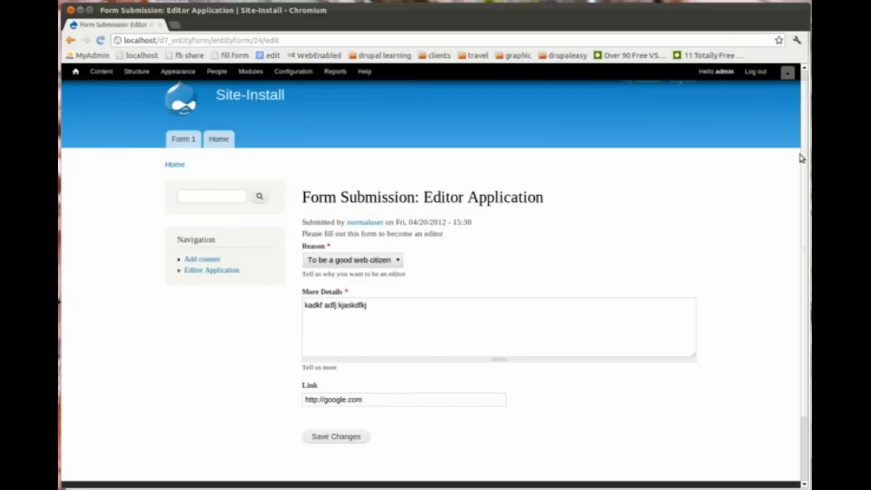
{"action": "left_click_drag", "start_coordinate": [802, 158], "coordinate": [804, 179]}
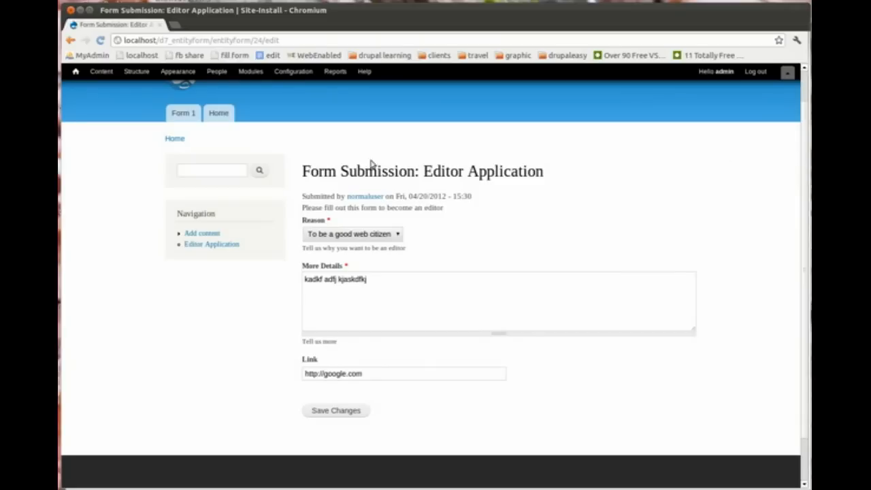
{"action": "left_click", "coordinate": [138, 77]}
Step: Add a List (text) field named approval, labelled Approve, to the Editor Application form
{"action": "left_click", "coordinate": [148, 254]}
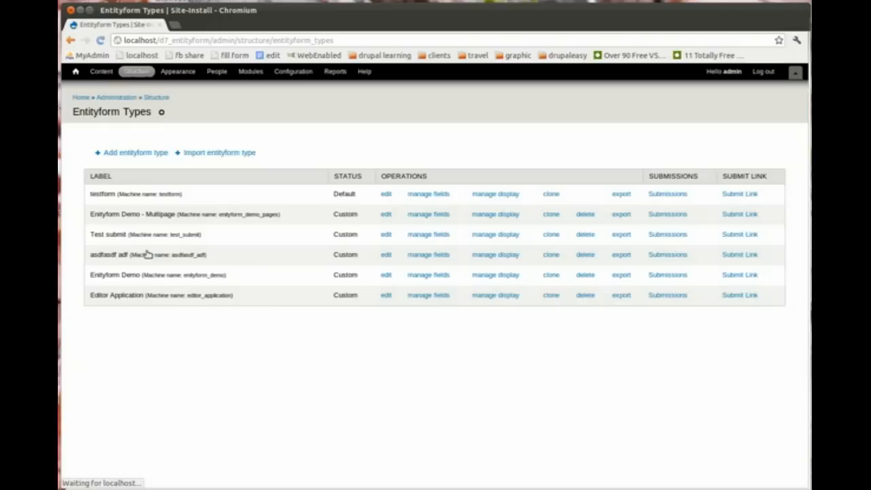
{"action": "left_click", "coordinate": [417, 297]}
{"action": "left_click", "coordinate": [261, 251]}
{"action": "type", "text": "approval"}
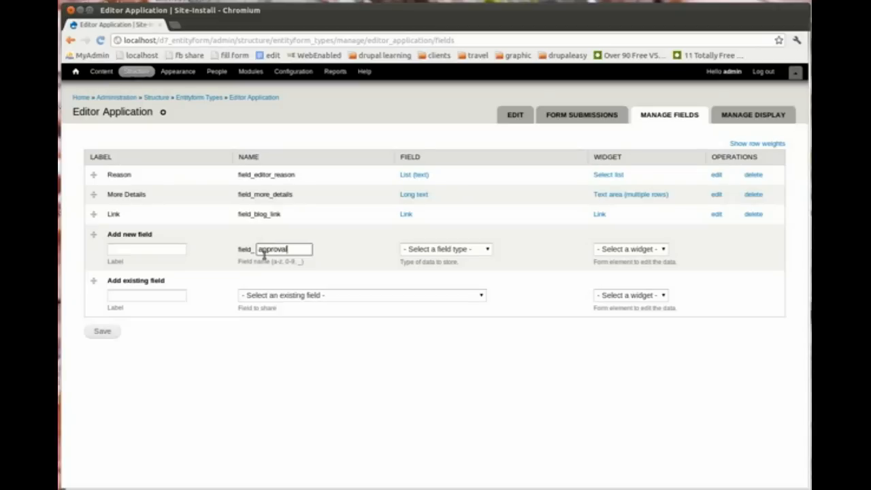
{"action": "left_click", "coordinate": [474, 249]}
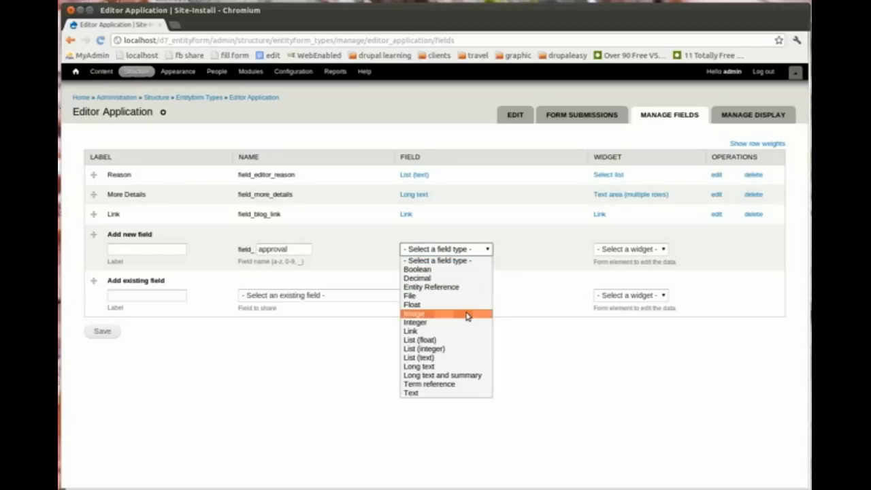
{"action": "left_click", "coordinate": [449, 358]}
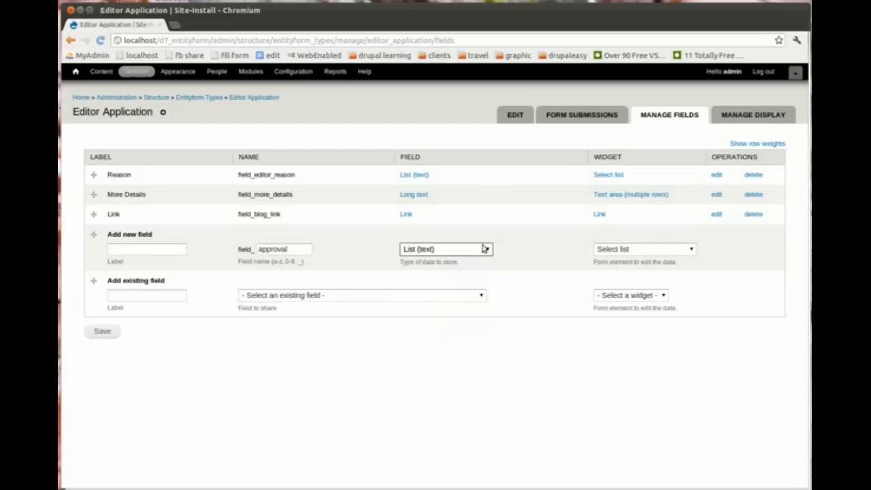
{"action": "left_click", "coordinate": [168, 251]}
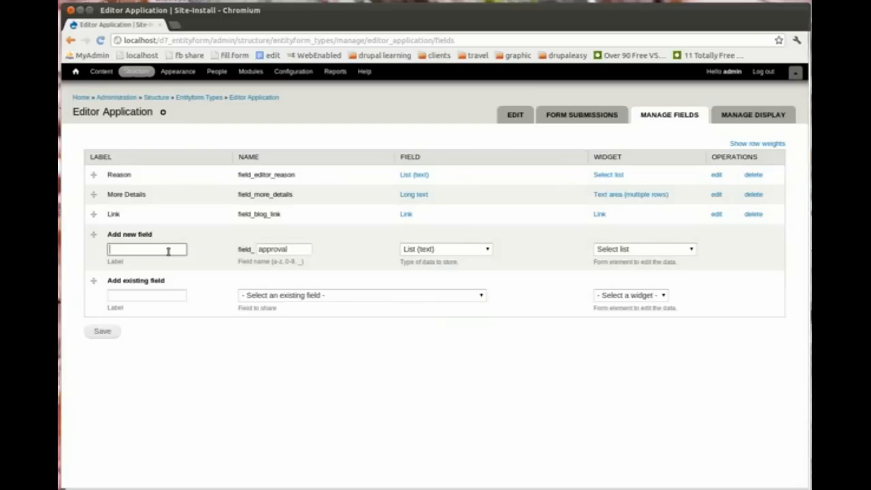
{"action": "type", "text": "Ap"}
{"action": "type", "text": "r"}
{"action": "type", "text": "p"}
{"action": "type", "text": "ove"}
{"action": "left_click", "coordinate": [102, 331]}
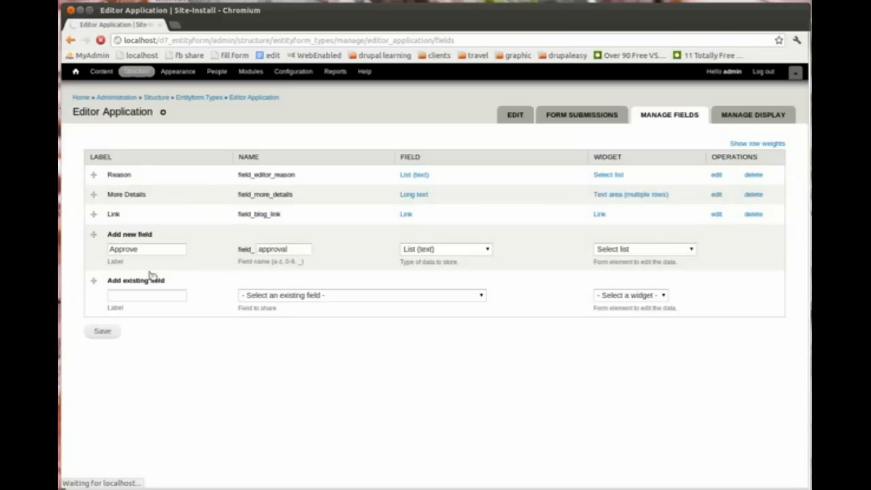
Step: Enter Approve and Deny as the field's allowed values and save the field settings
{"action": "left_click", "coordinate": [151, 226]}
{"action": "type", "text": "appo"}
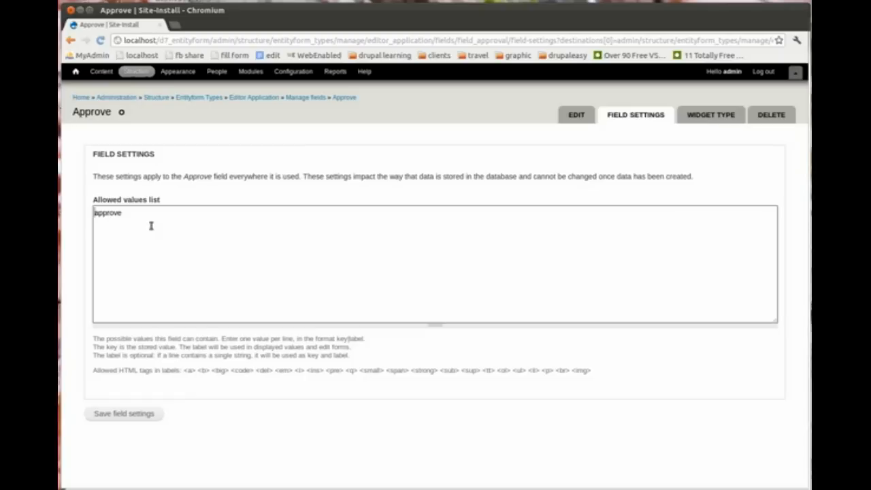
{"action": "key", "text": "Delete"}
{"action": "type", "text": "A"}
{"action": "key", "text": "End"}
{"action": "key", "text": "Return"}
{"action": "type", "text": "Den"}
{"action": "left_click", "coordinate": [136, 415]}
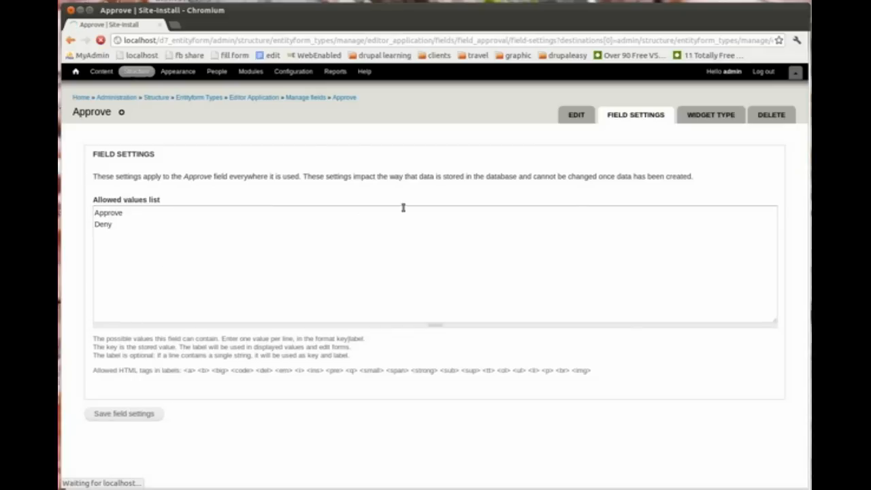
{"action": "left_click", "coordinate": [133, 298]}
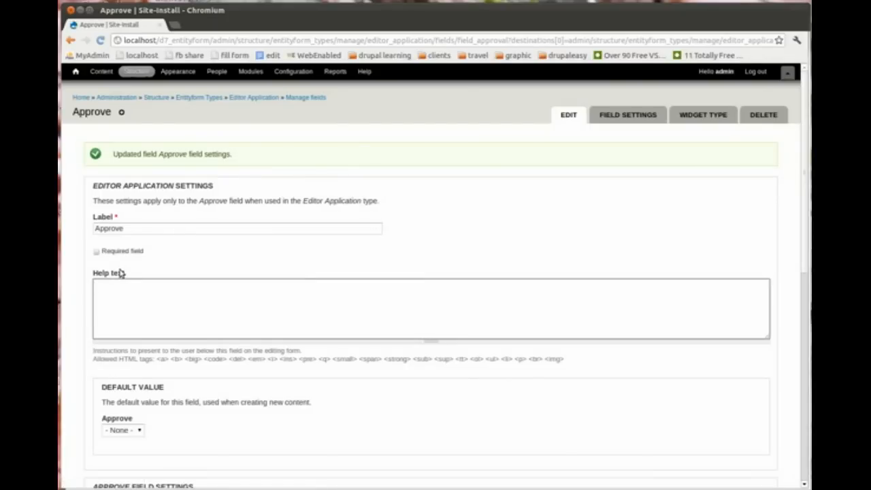
Step: Leave Required unchecked on the Approve field and save its settings
{"action": "left_click", "coordinate": [96, 251]}
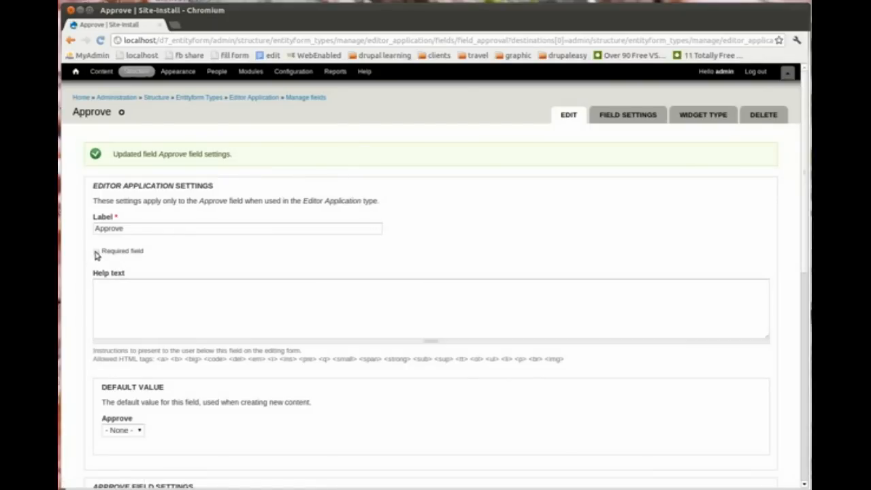
{"action": "left_click", "coordinate": [96, 253]}
{"action": "left_click", "coordinate": [96, 251]}
{"action": "left_click_drag", "start_coordinate": [804, 199], "coordinate": [804, 427]}
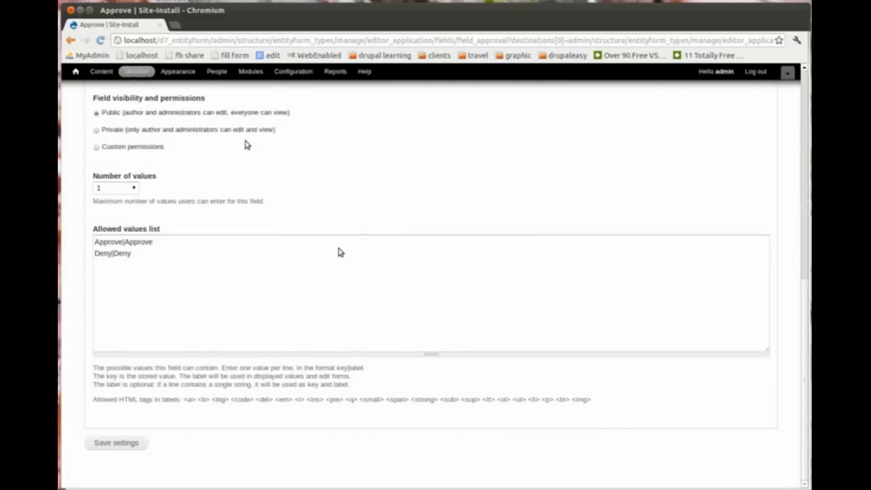
{"action": "left_click", "coordinate": [123, 442]}
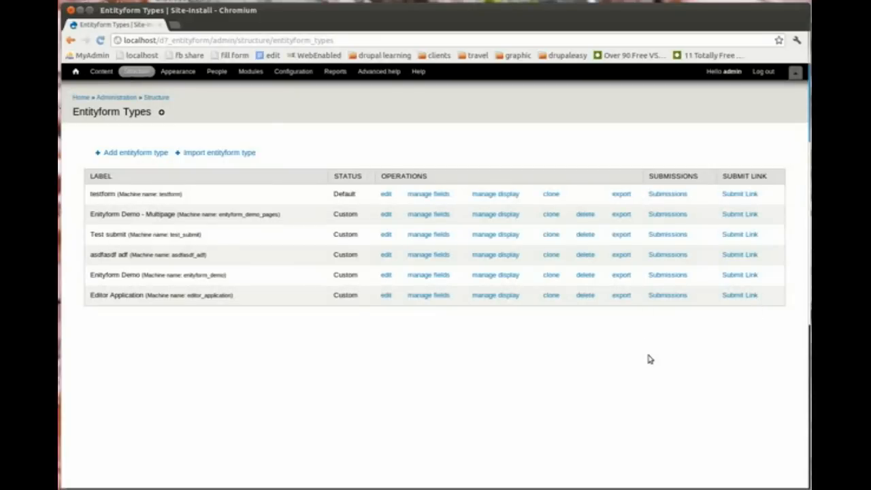
Step: Check the public Editor Application form, which still says it was already submitted
{"action": "left_click", "coordinate": [736, 296]}
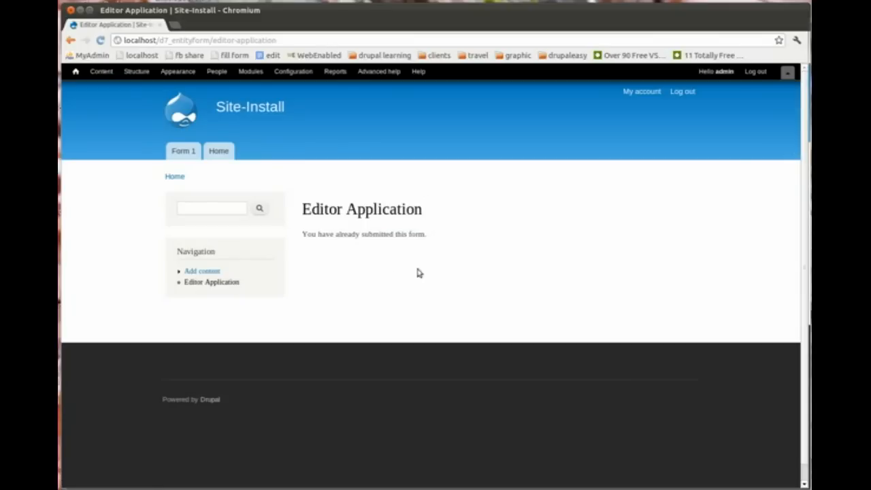
{"action": "left_click_drag", "start_coordinate": [302, 211], "coordinate": [426, 235]}
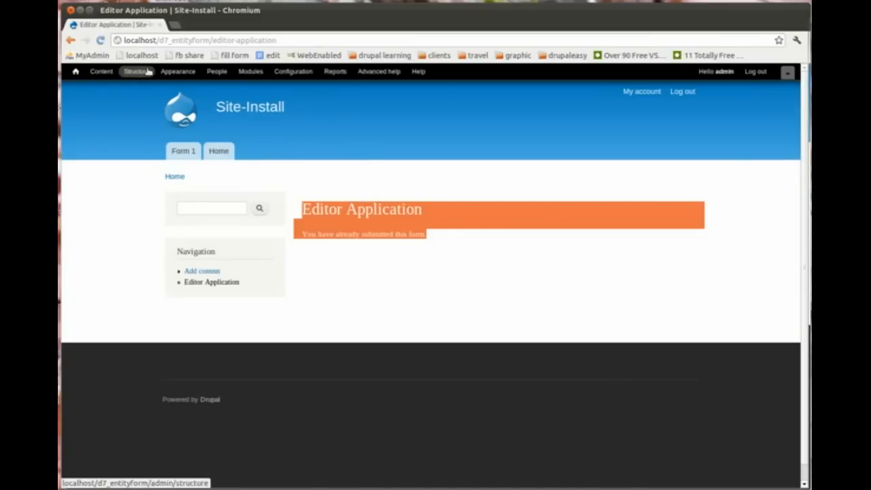
{"action": "left_click", "coordinate": [70, 40]}
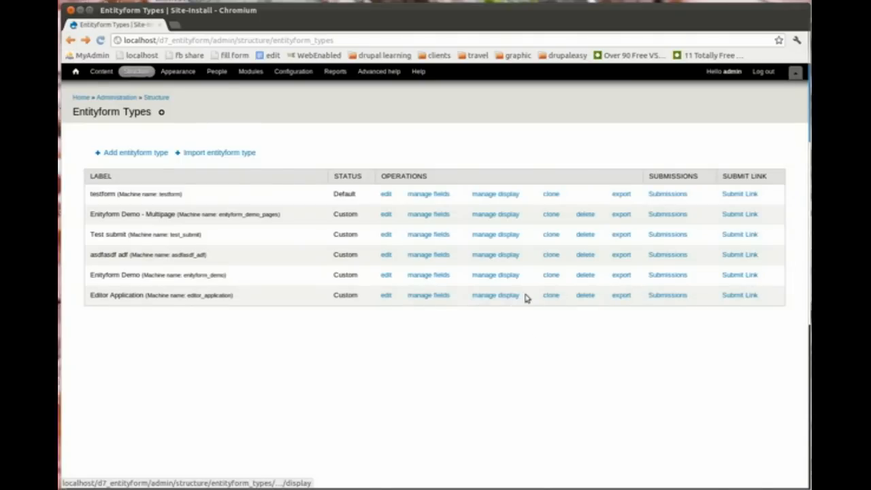
Step: Delete the administrator's earlier Editor Application submission, then reopen the application form
{"action": "left_click", "coordinate": [677, 296]}
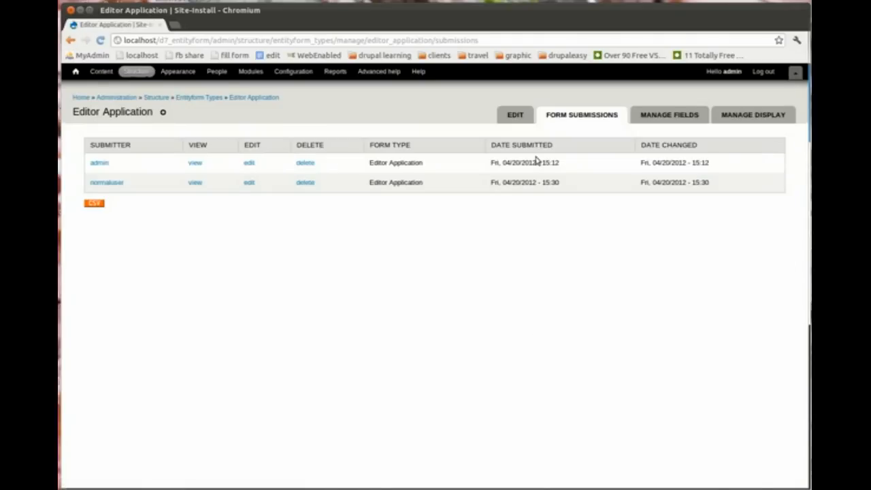
{"action": "left_click", "coordinate": [304, 166]}
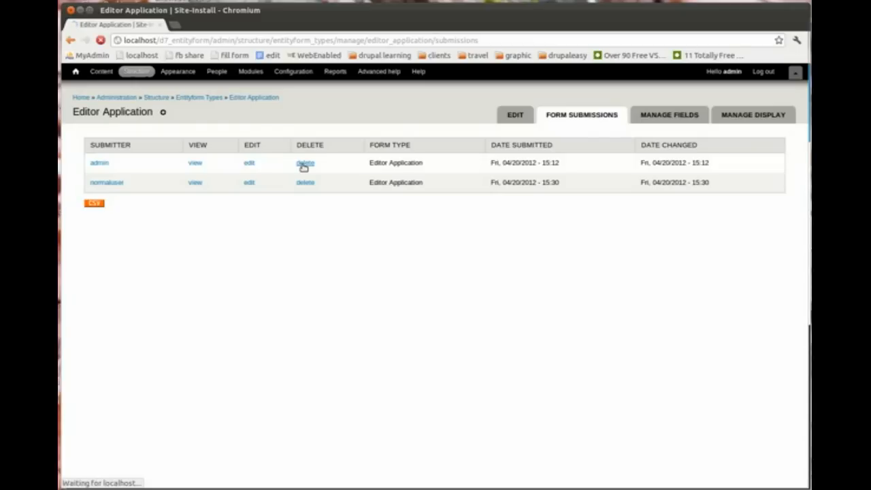
{"action": "left_click", "coordinate": [322, 282]}
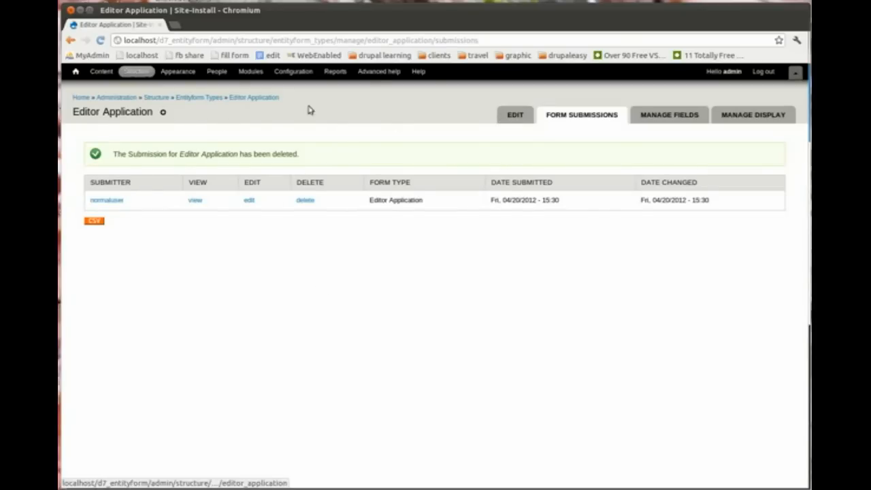
{"action": "left_click", "coordinate": [221, 98]}
{"action": "left_click", "coordinate": [738, 298]}
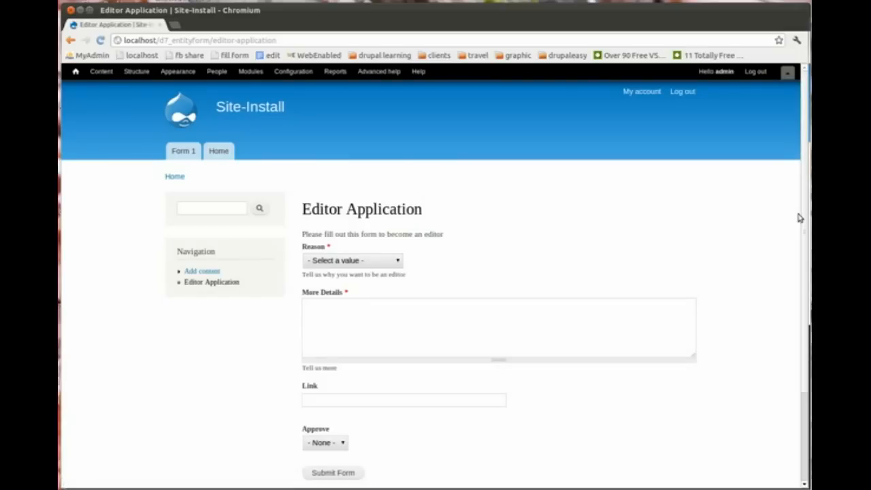
Step: Inspect the form's new Approve choices, leaving Approve set to None
{"action": "left_click_drag", "start_coordinate": [805, 219], "coordinate": [806, 293]}
{"action": "left_click", "coordinate": [334, 342]}
{"action": "left_click", "coordinate": [334, 345]}
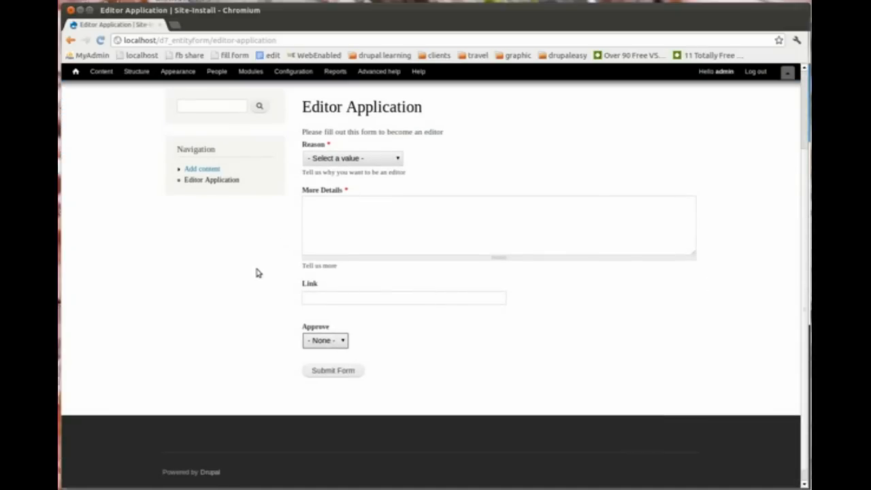
{"action": "key", "text": "alt+Tab"}
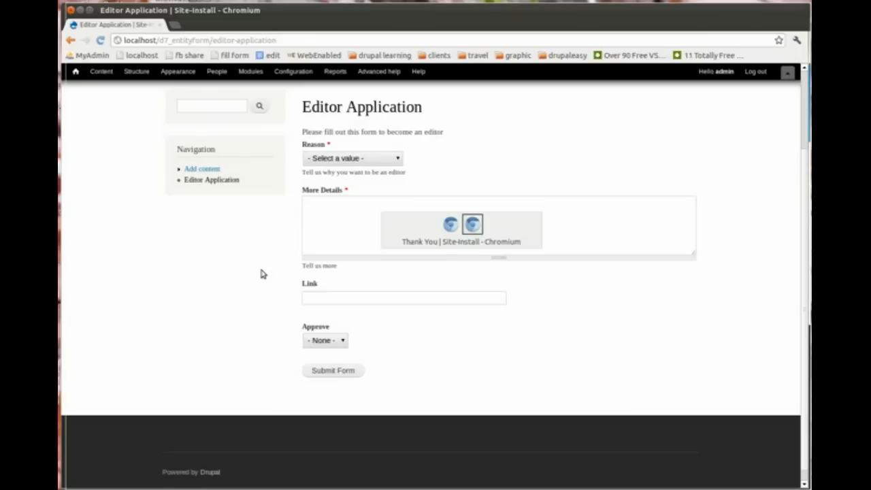
{"action": "key", "text": "alt+Tab"}
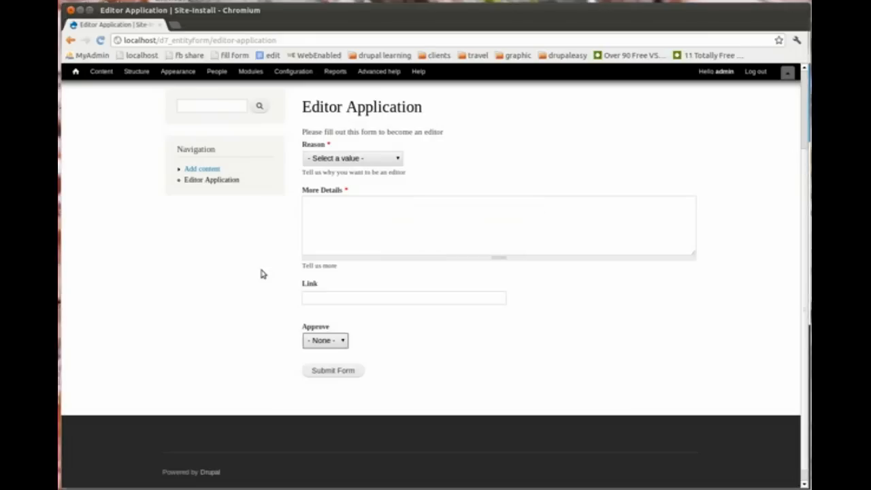
Step: Delete the regular user's remaining Editor Application submission and switch to the other browser window
{"action": "left_click", "coordinate": [71, 42]}
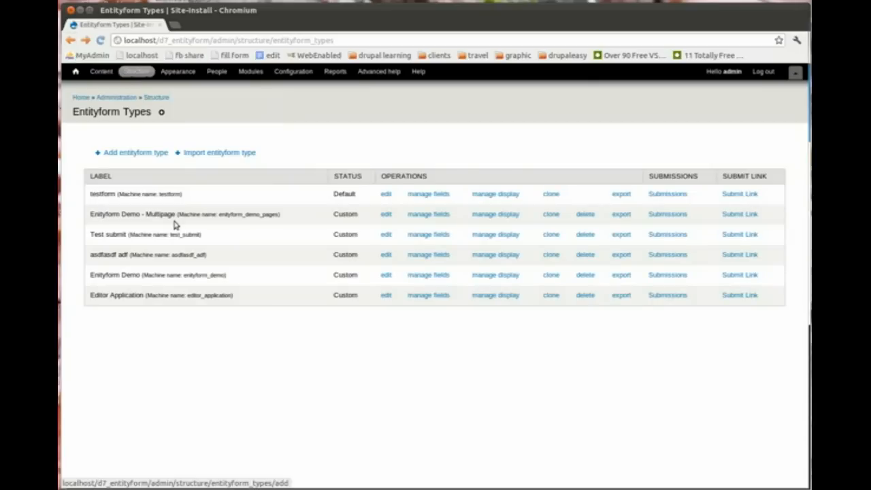
{"action": "left_click", "coordinate": [656, 298]}
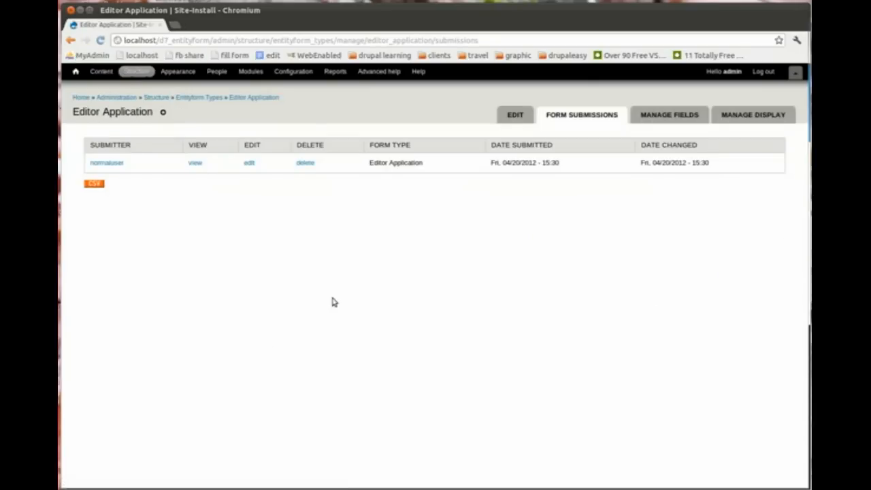
{"action": "left_click", "coordinate": [306, 164]}
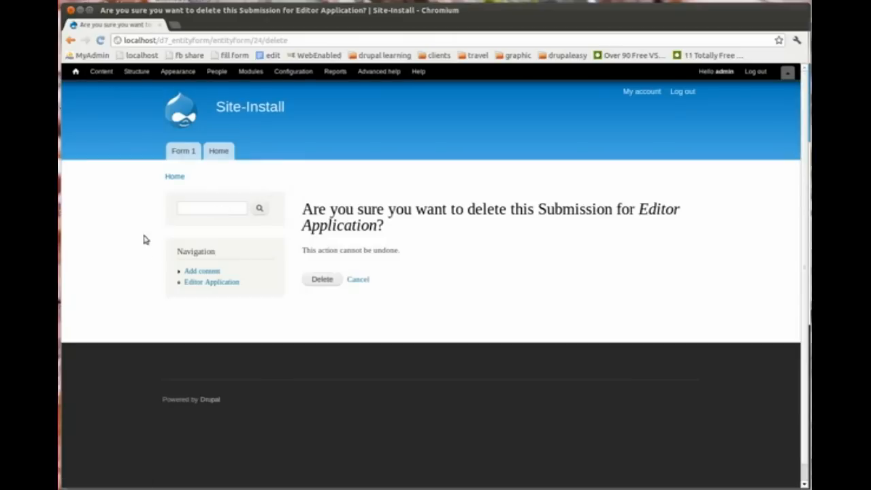
{"action": "left_click", "coordinate": [320, 279]}
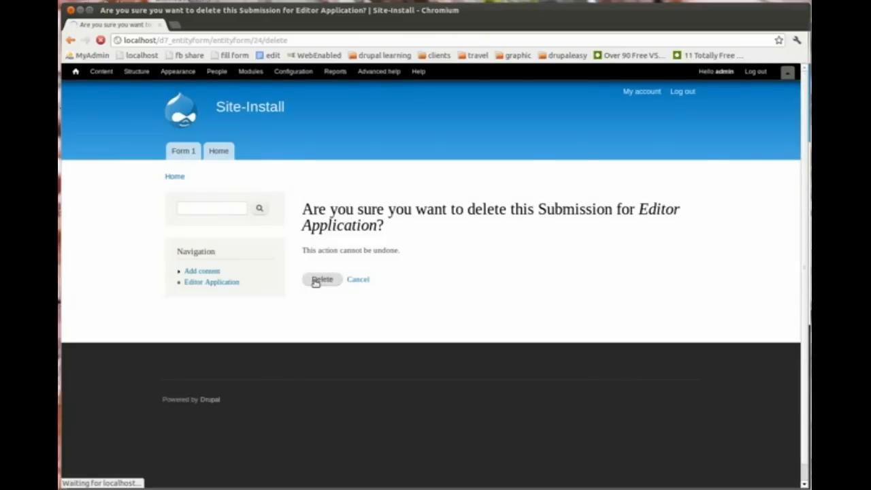
{"action": "key", "text": "alt+Tab"}
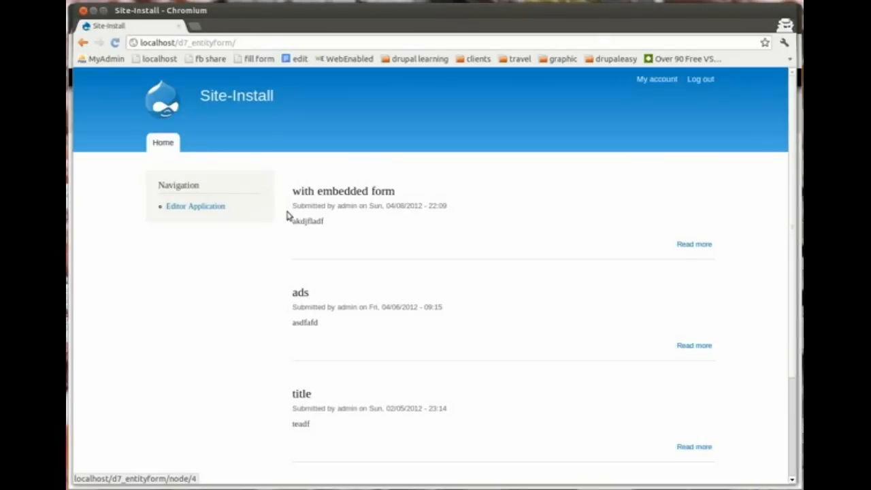
{"action": "left_click", "coordinate": [203, 207]}
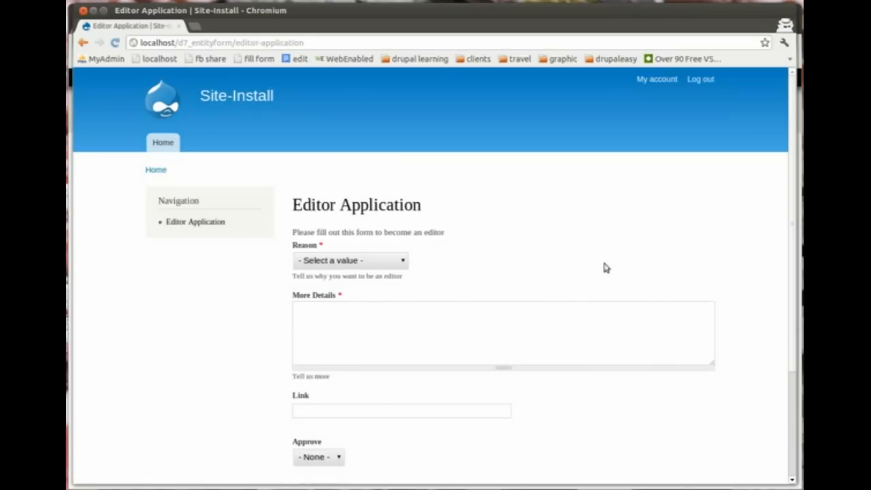
{"action": "left_click_drag", "start_coordinate": [791, 198], "coordinate": [789, 249]}
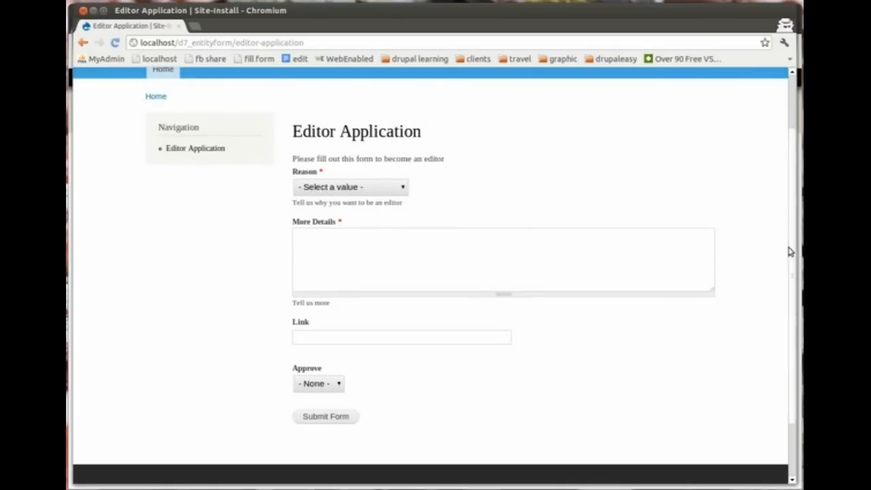
{"action": "left_click", "coordinate": [331, 386]}
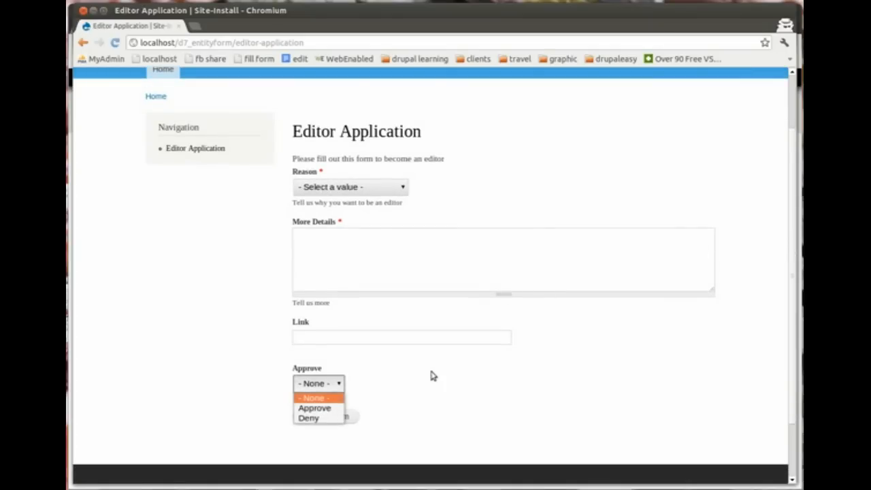
{"action": "left_click", "coordinate": [431, 376]}
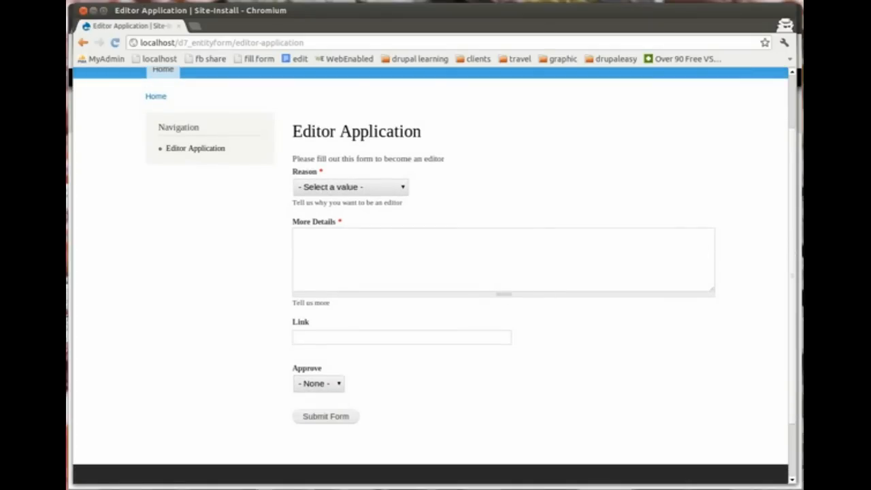
Step: In the admin window, set the Approve field's visibility to Custom permissions and save its settings
{"action": "key", "text": "alt+Tab"}
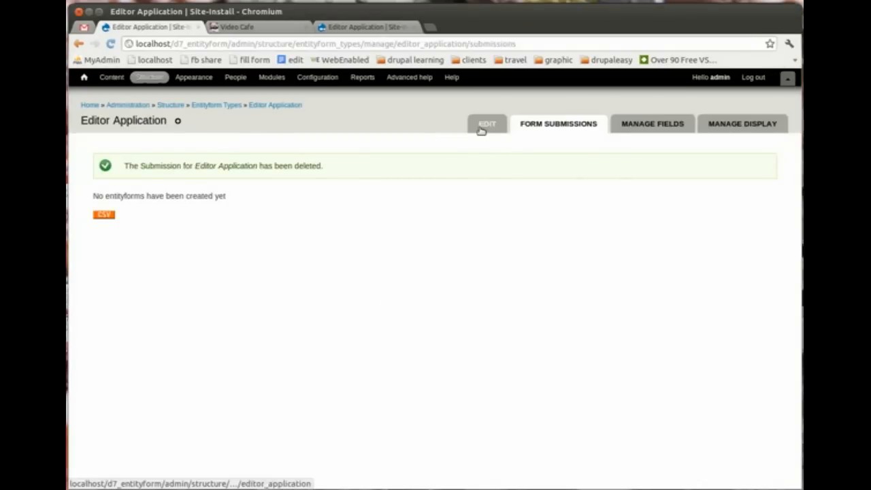
{"action": "left_click", "coordinate": [646, 133]}
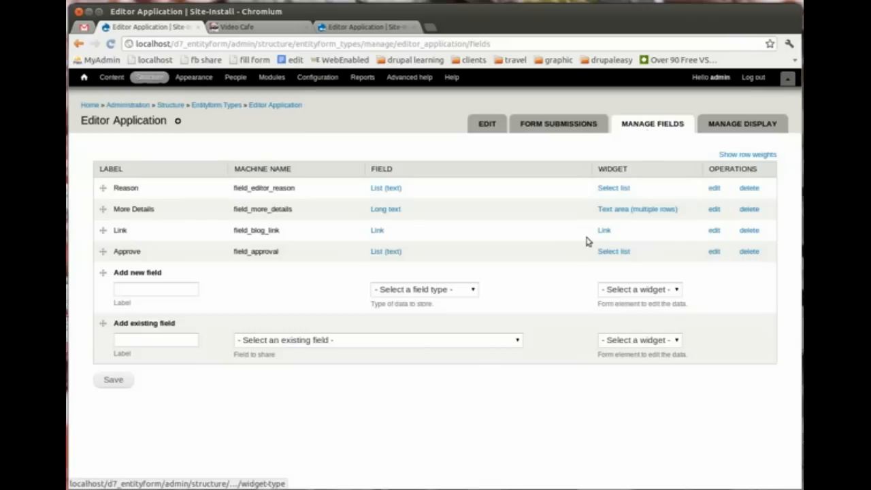
{"action": "left_click", "coordinate": [712, 251]}
{"action": "left_click_drag", "start_coordinate": [797, 202], "coordinate": [797, 329]}
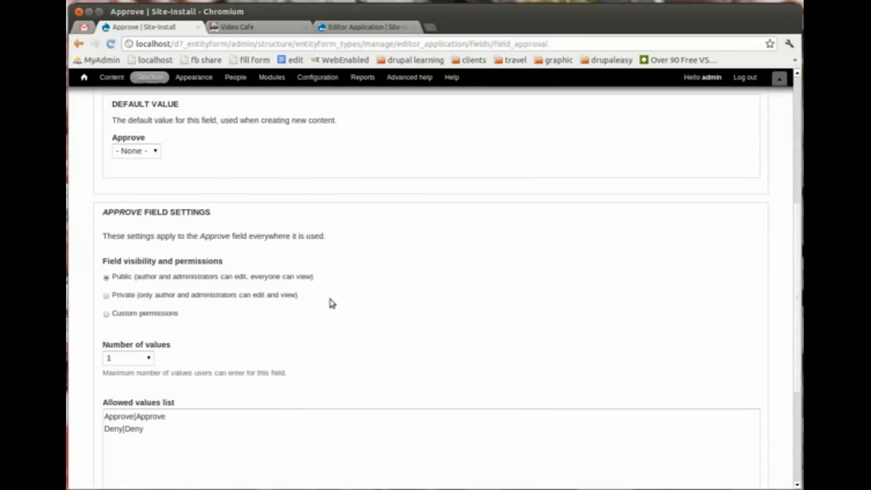
{"action": "left_click", "coordinate": [106, 314]}
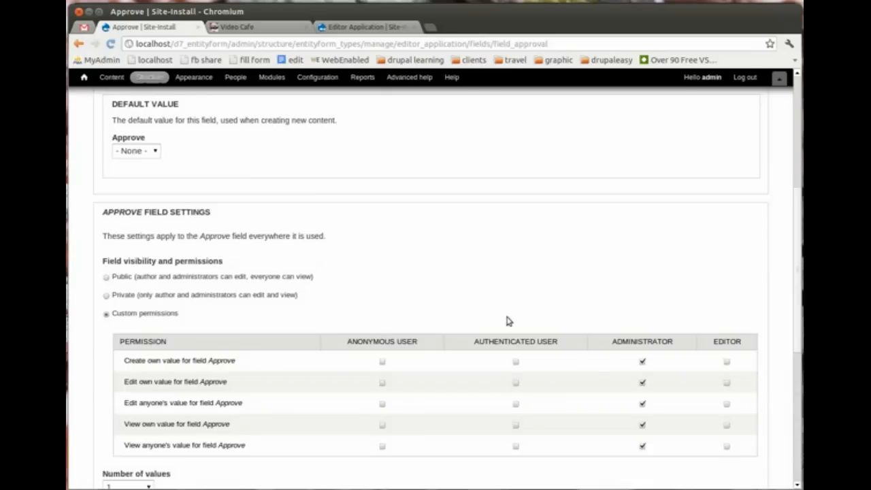
{"action": "left_click_drag", "start_coordinate": [800, 258], "coordinate": [789, 344]}
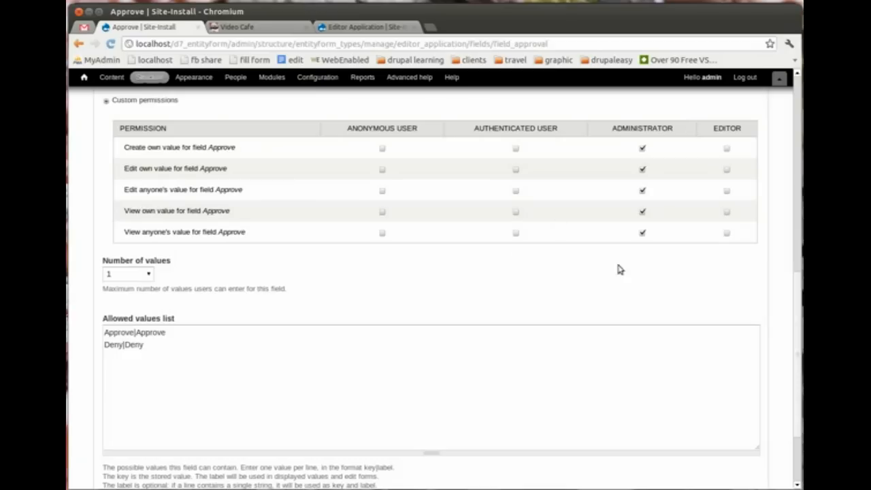
{"action": "scroll", "coordinate": [791, 319], "scroll_direction": "down", "scroll_amount": 3}
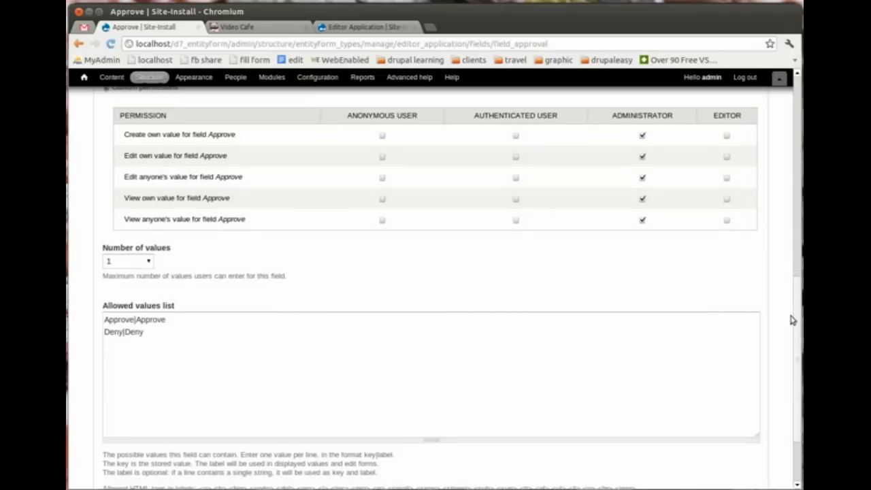
{"action": "left_click", "coordinate": [142, 442]}
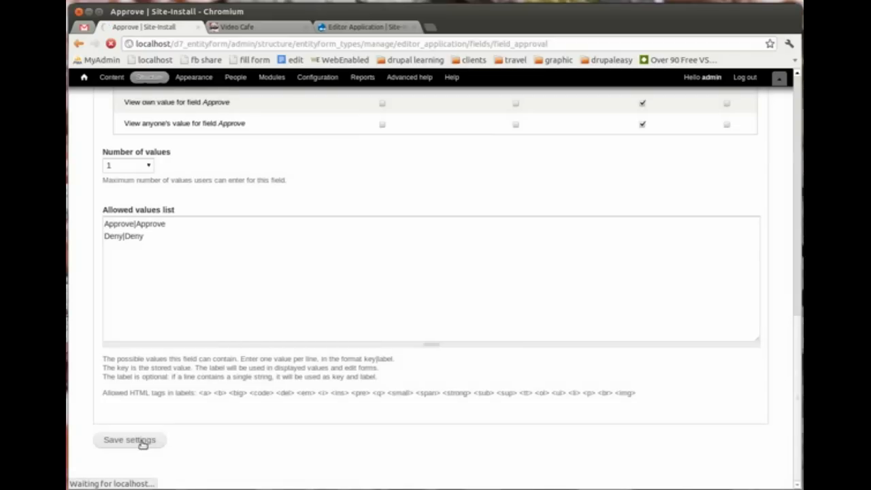
{"action": "key", "text": "alt+Tab"}
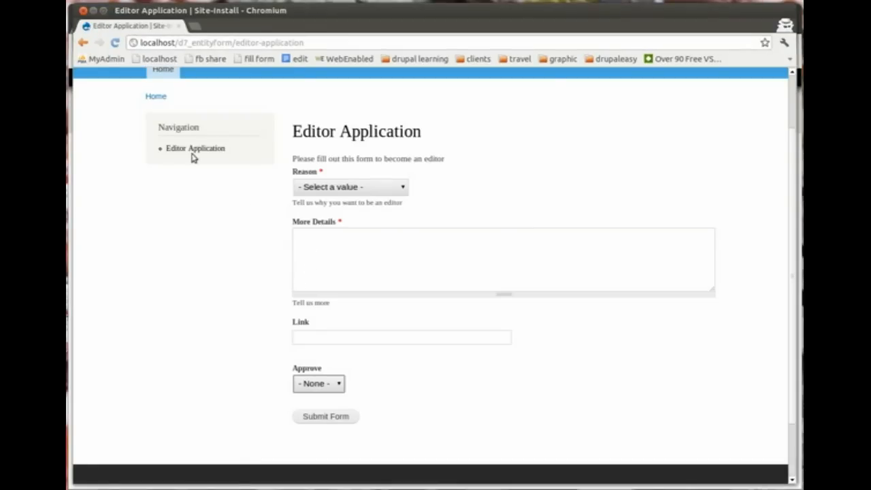
Step: Reload the Editor Application form, confirm Approve is hidden, and return to the admin window
{"action": "left_click", "coordinate": [194, 149]}
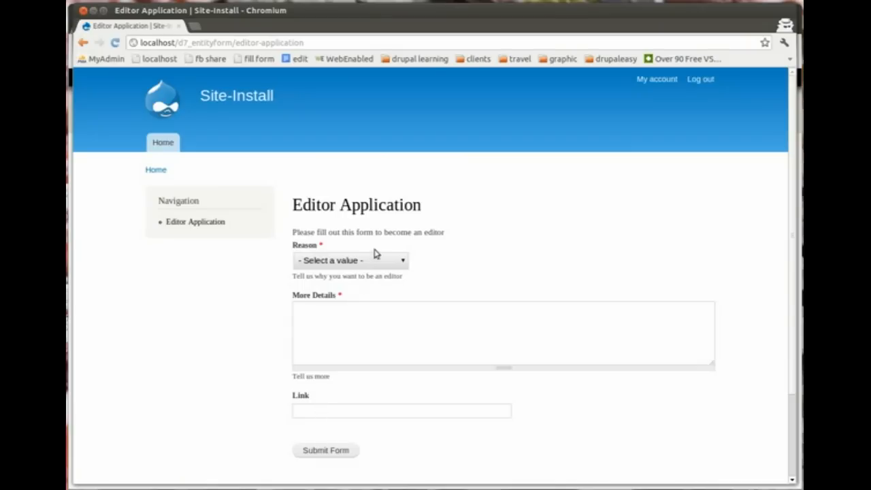
{"action": "left_click_drag", "start_coordinate": [446, 232], "coordinate": [307, 232]}
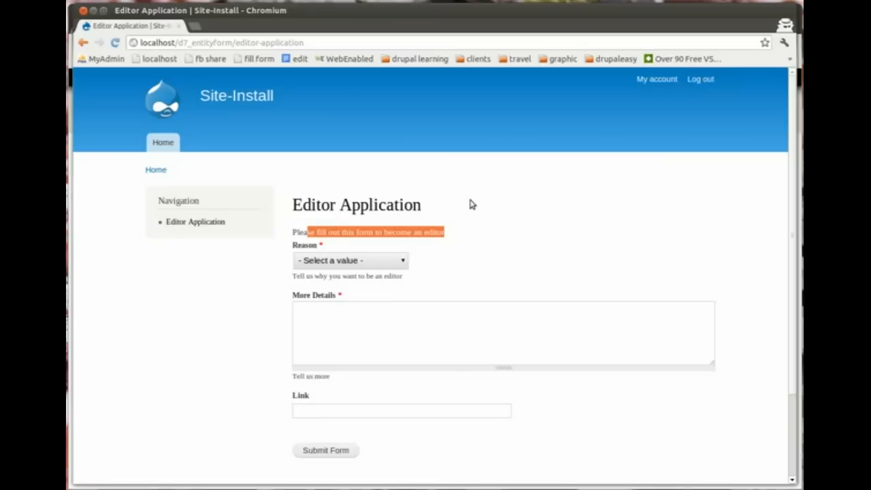
{"action": "key", "text": "alt+Tab"}
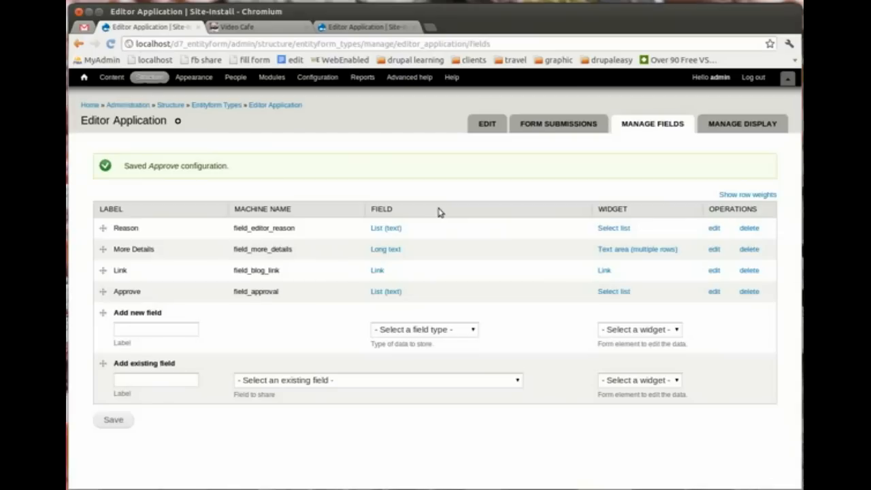
Step: Go to Configuration > Workflow > Rules and start adding a new reaction rule
{"action": "left_click", "coordinate": [317, 77]}
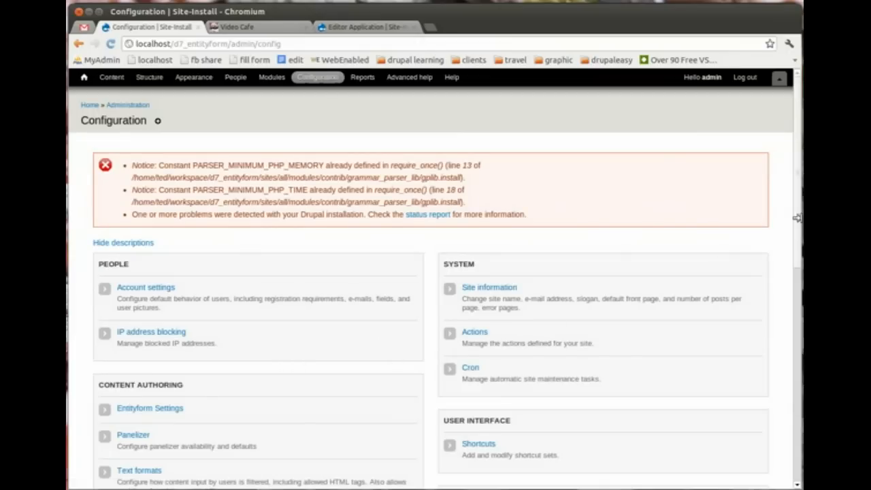
{"action": "scroll", "coordinate": [798, 219], "scroll_direction": "down", "scroll_amount": 12}
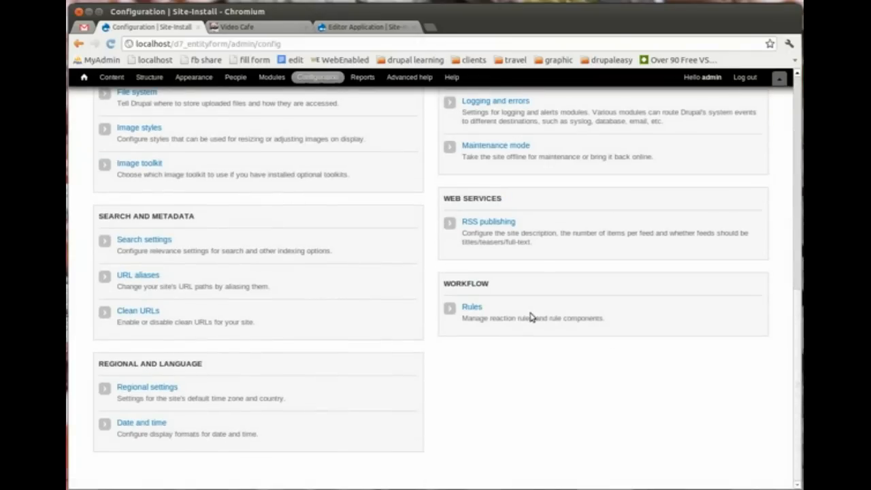
{"action": "left_click", "coordinate": [472, 308]}
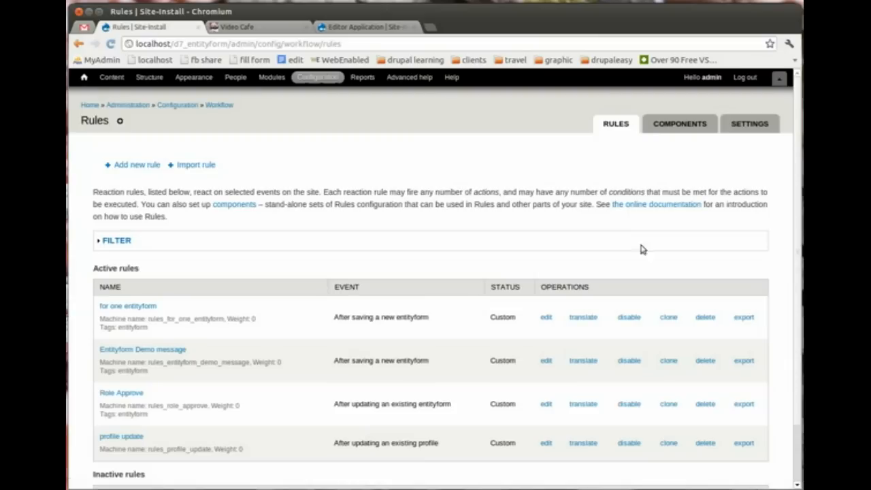
{"action": "triple_click", "coordinate": [793, 190]}
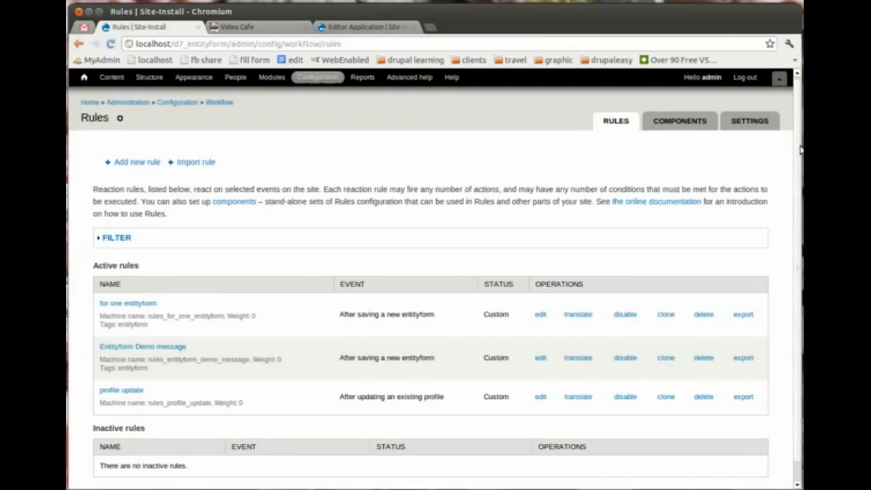
{"action": "scroll", "coordinate": [800, 162], "scroll_direction": "down", "scroll_amount": 1}
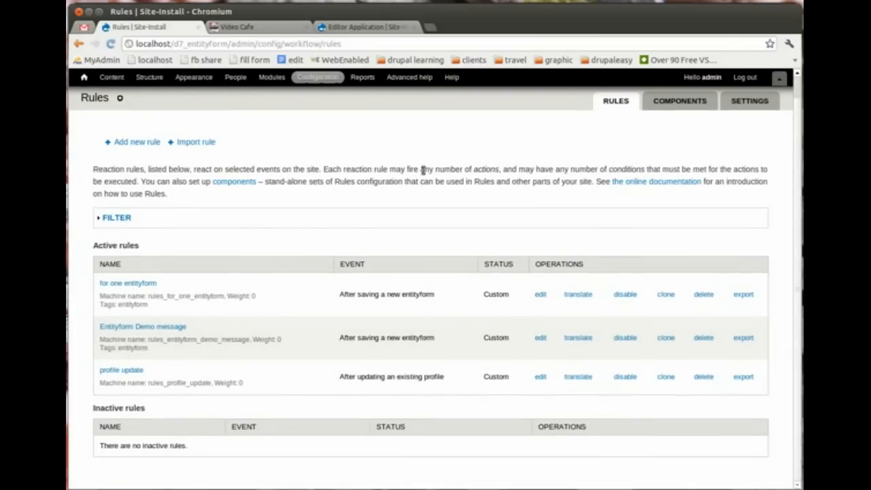
{"action": "left_click", "coordinate": [136, 143]}
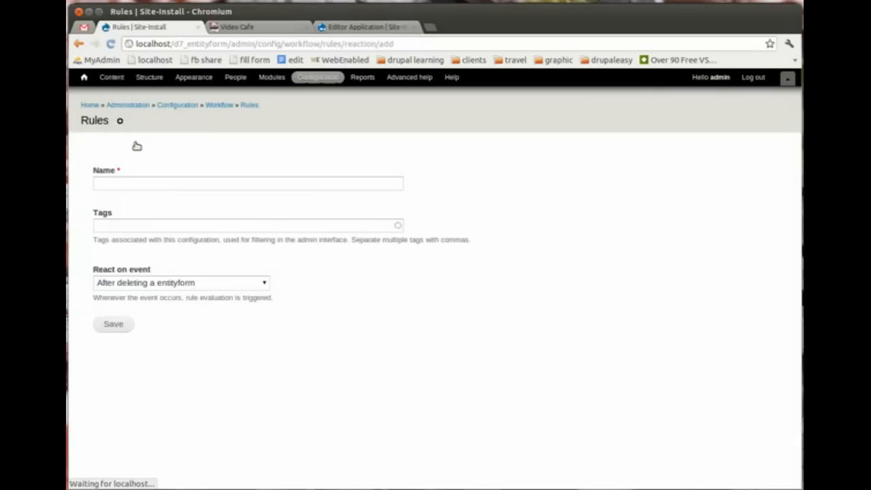
Step: Name the rule Role Approve, react on 'After updating an existing entityform', and save it
{"action": "left_click", "coordinate": [139, 182]}
{"action": "type", "text": "Ap"}
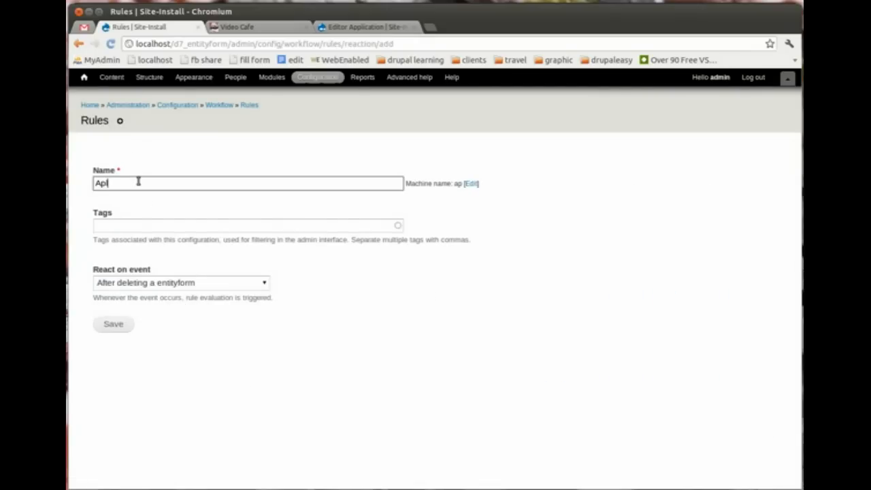
{"action": "type", "text": "pl"}
{"action": "key", "text": "BackSpace"}
{"action": "key", "text": "BackSpace"}
{"action": "key", "text": "BackSpace"}
{"action": "key", "text": "BackSpace"}
{"action": "type", "text": "R"}
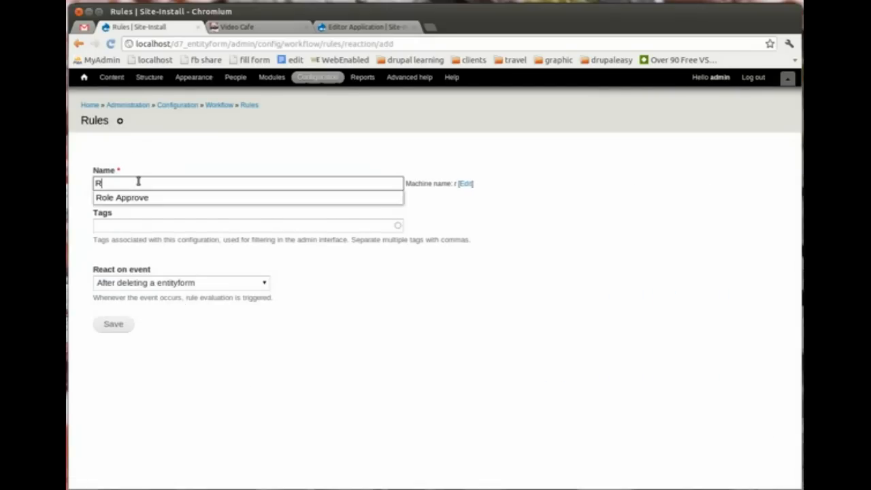
{"action": "key", "text": "Down"}
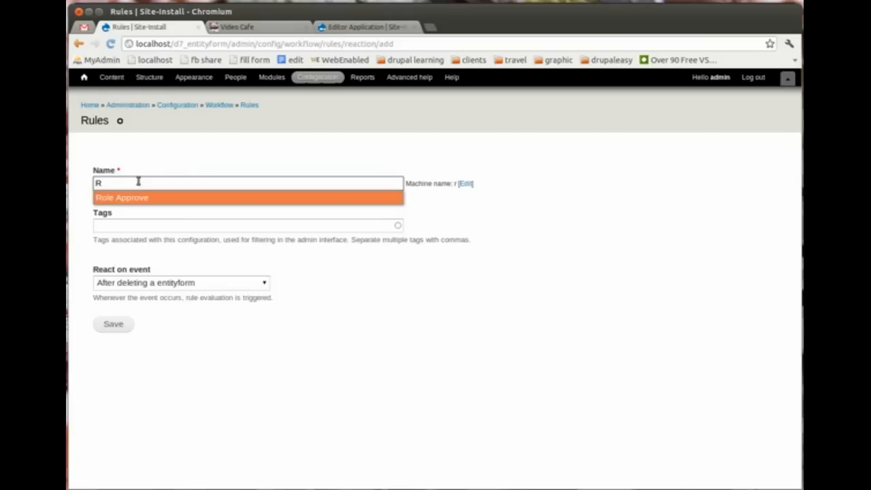
{"action": "key", "text": "Return"}
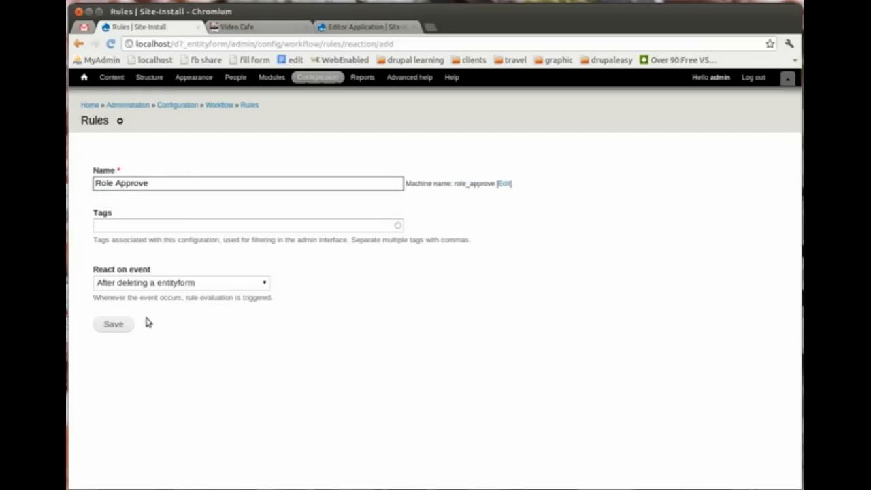
{"action": "left_click", "coordinate": [174, 286]}
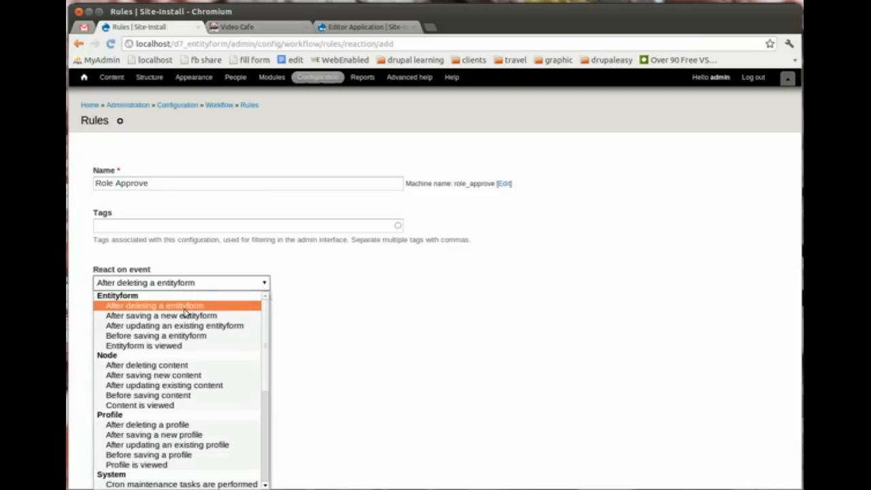
{"action": "left_click", "coordinate": [226, 328]}
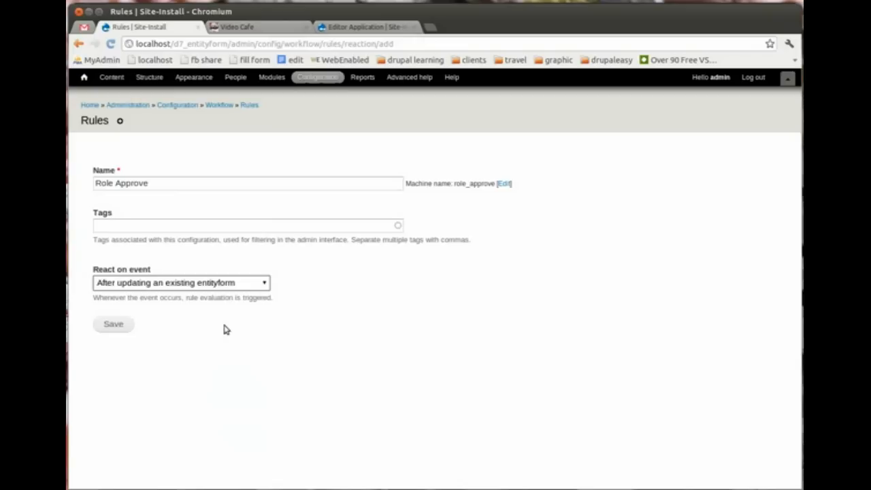
{"action": "left_click", "coordinate": [119, 325]}
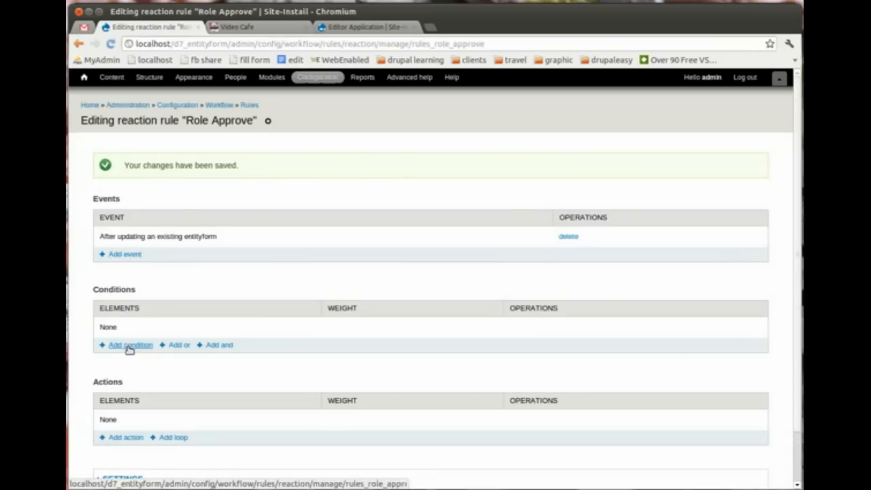
Step: Add and save a Data comparison condition requiring entityform:type to equal Editor Application
{"action": "left_click", "coordinate": [129, 347]}
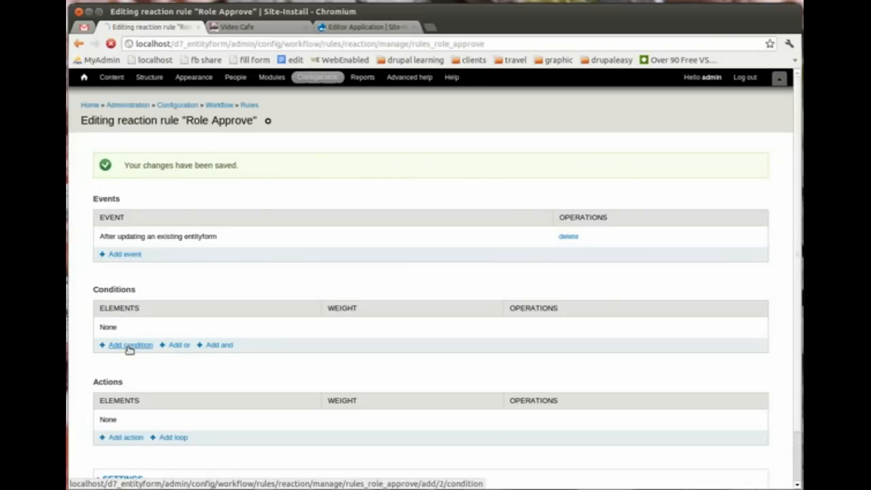
{"action": "left_click", "coordinate": [178, 185]}
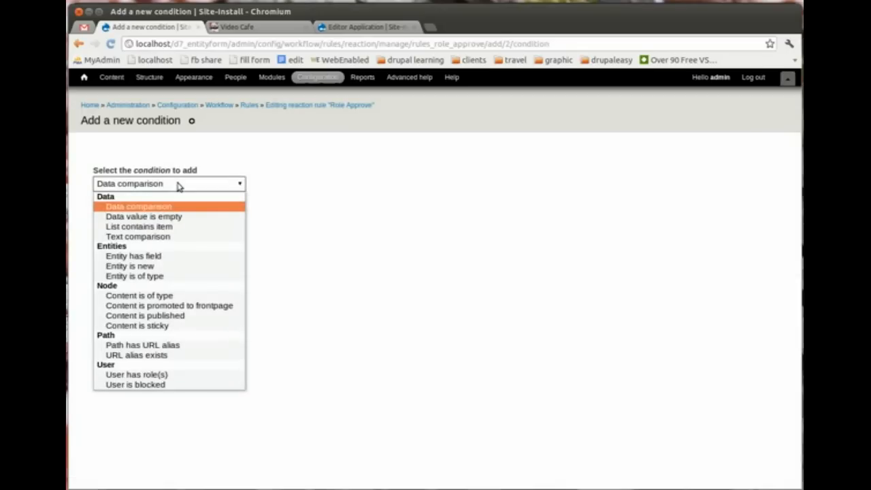
{"action": "left_click", "coordinate": [178, 185]}
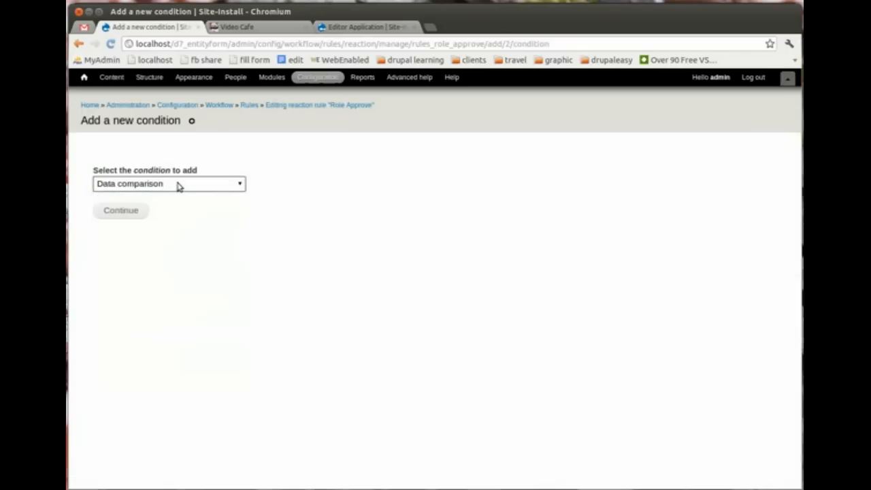
{"action": "left_click", "coordinate": [122, 212]}
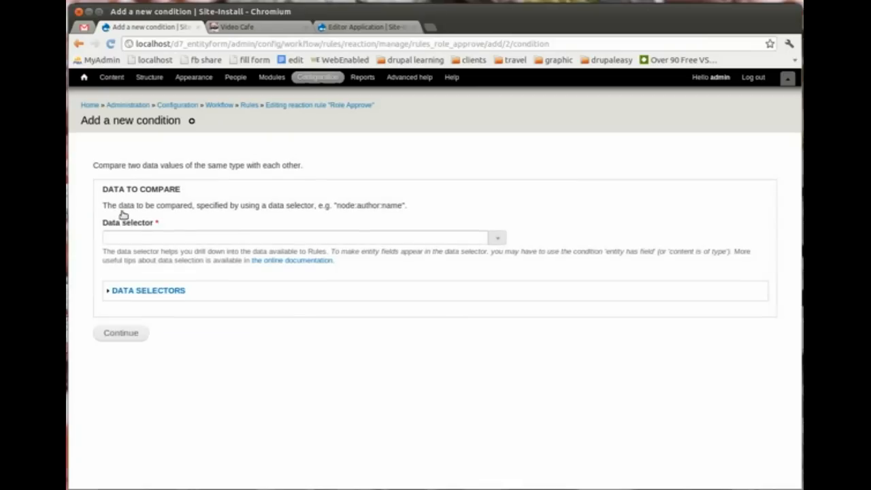
{"action": "left_click", "coordinate": [225, 235]}
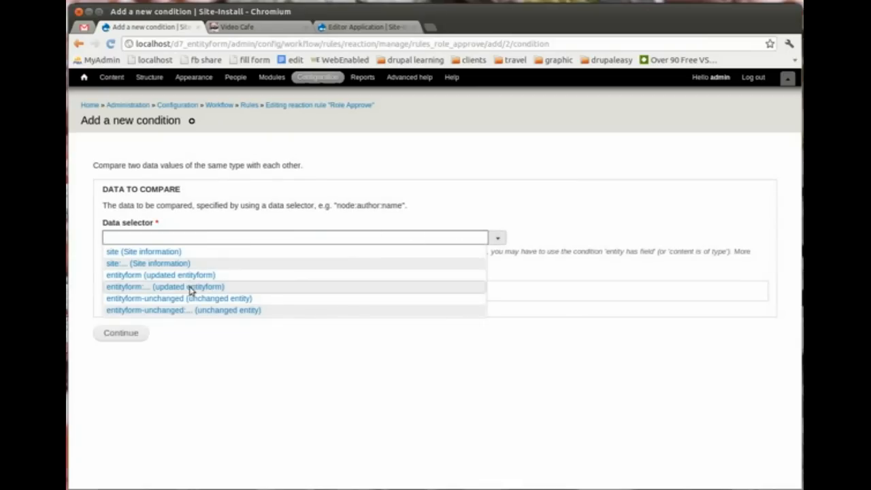
{"action": "left_click", "coordinate": [190, 287]}
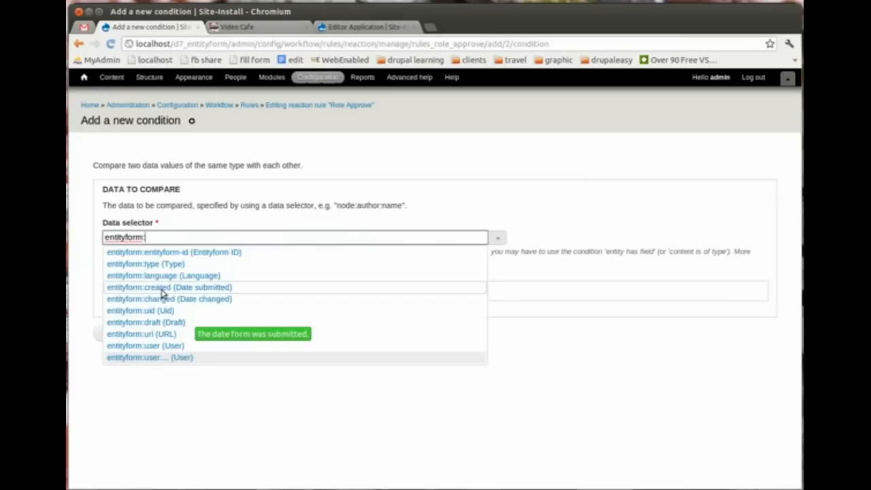
{"action": "left_click", "coordinate": [163, 271]}
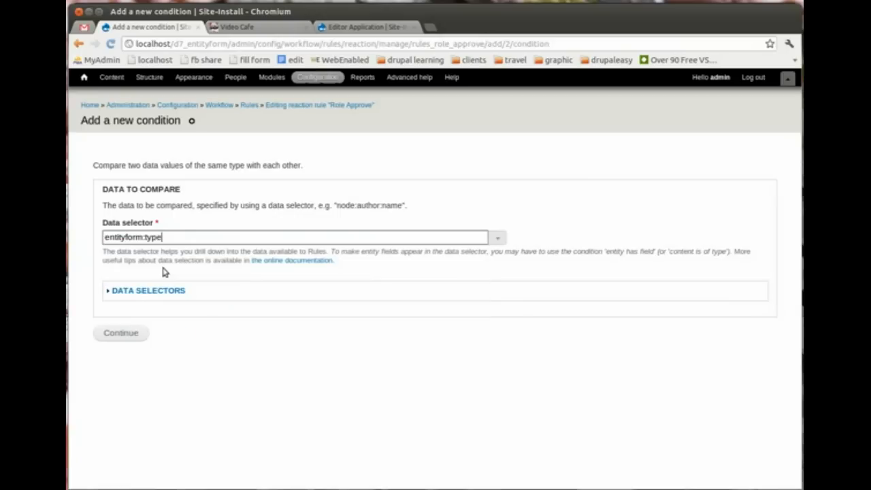
{"action": "left_click", "coordinate": [129, 334]}
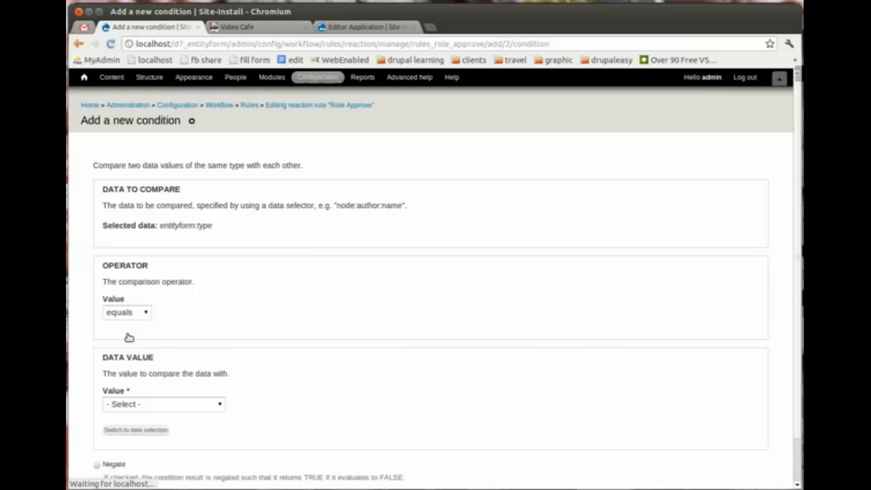
{"action": "left_click", "coordinate": [214, 406]}
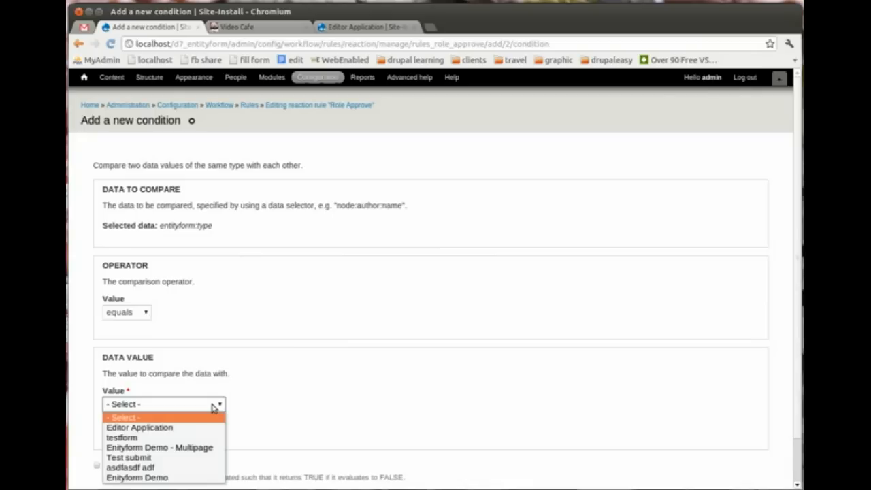
{"action": "left_click", "coordinate": [169, 427]}
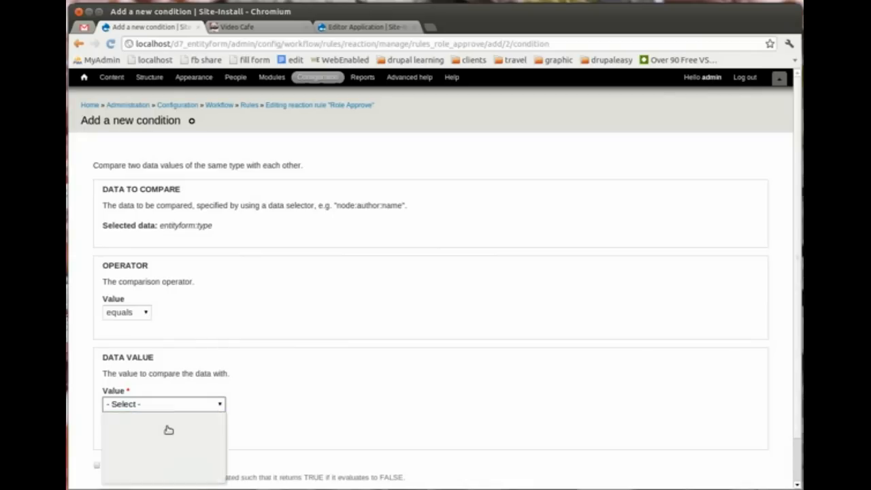
{"action": "left_click_drag", "start_coordinate": [792, 356], "coordinate": [798, 398]}
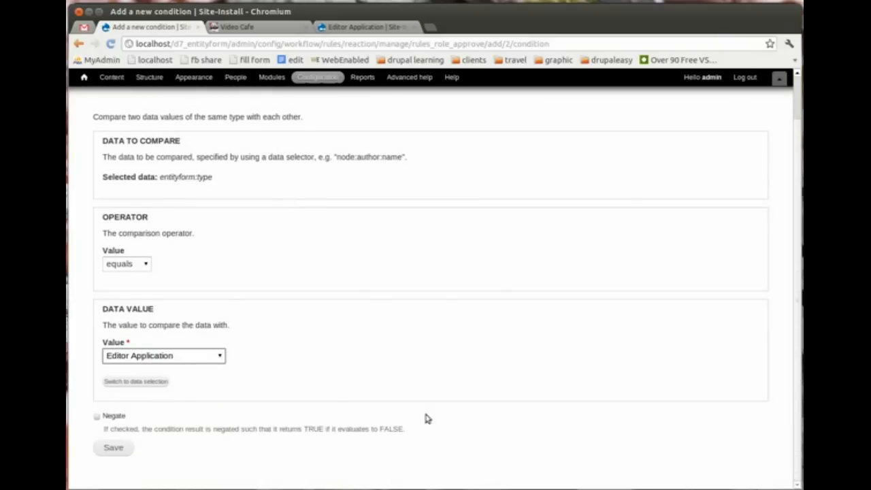
{"action": "left_click", "coordinate": [112, 449]}
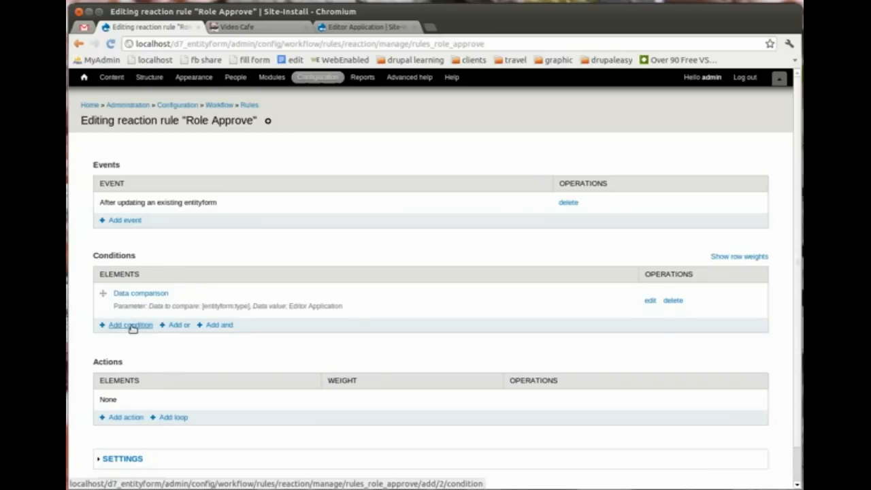
Step: Add another Data comparison condition using the entityform:field-approval data selector
{"action": "left_click", "coordinate": [130, 325]}
{"action": "left_click", "coordinate": [183, 185]}
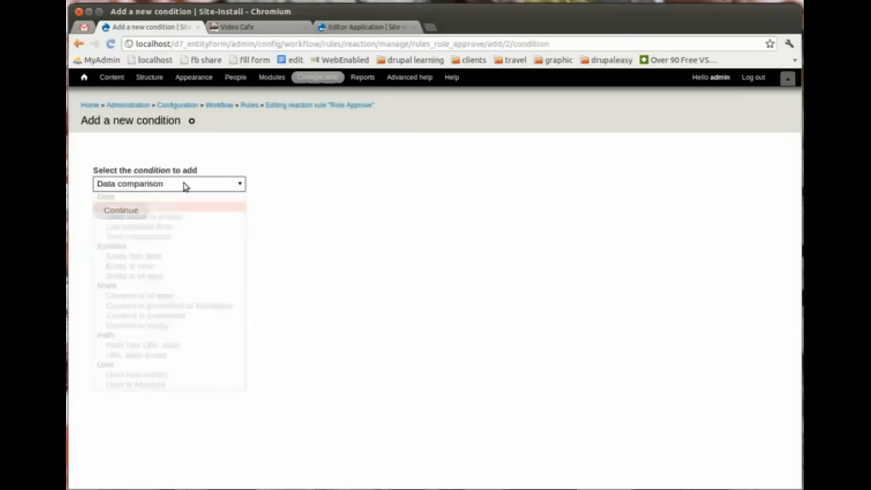
{"action": "left_click", "coordinate": [184, 185]}
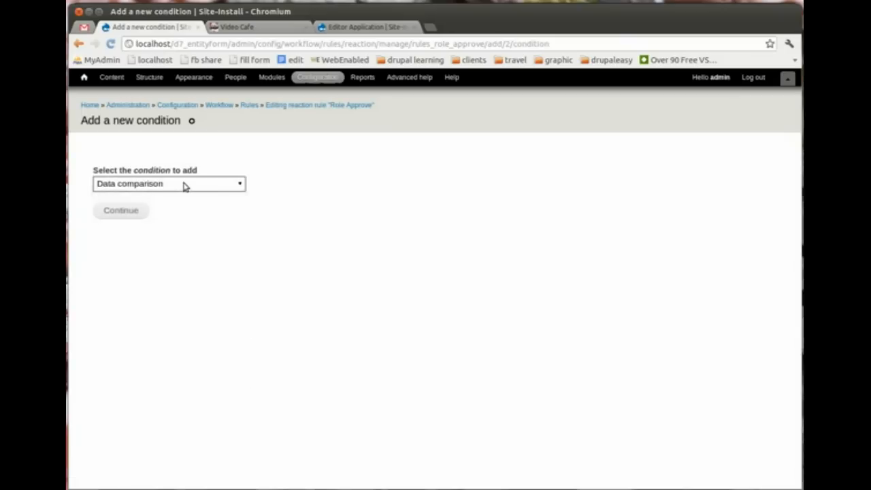
{"action": "left_click", "coordinate": [136, 213]}
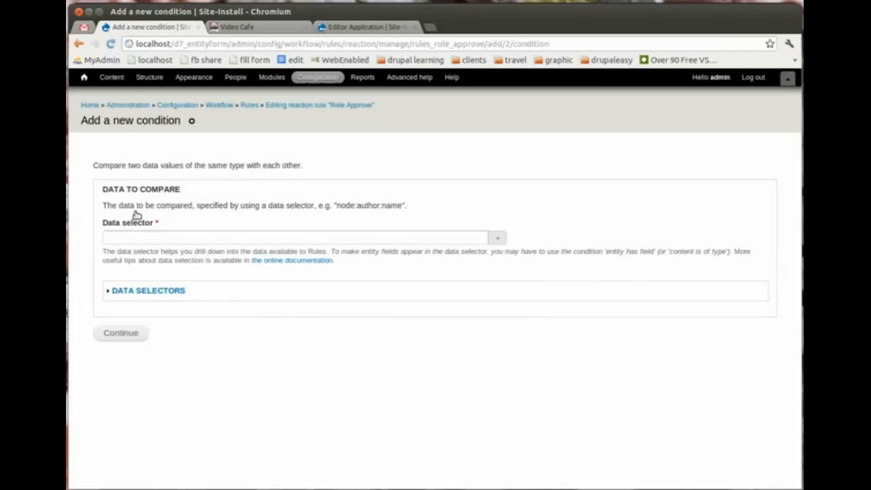
{"action": "left_click", "coordinate": [177, 238]}
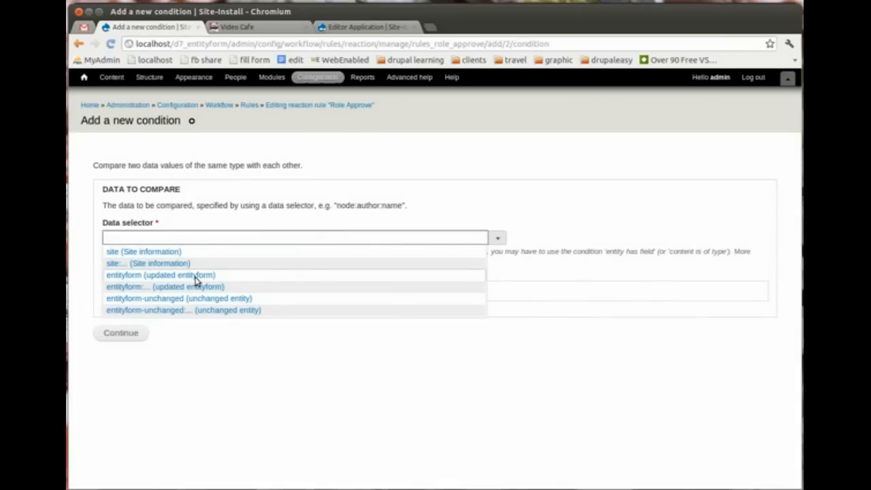
{"action": "left_click_drag", "start_coordinate": [195, 278], "coordinate": [129, 291]}
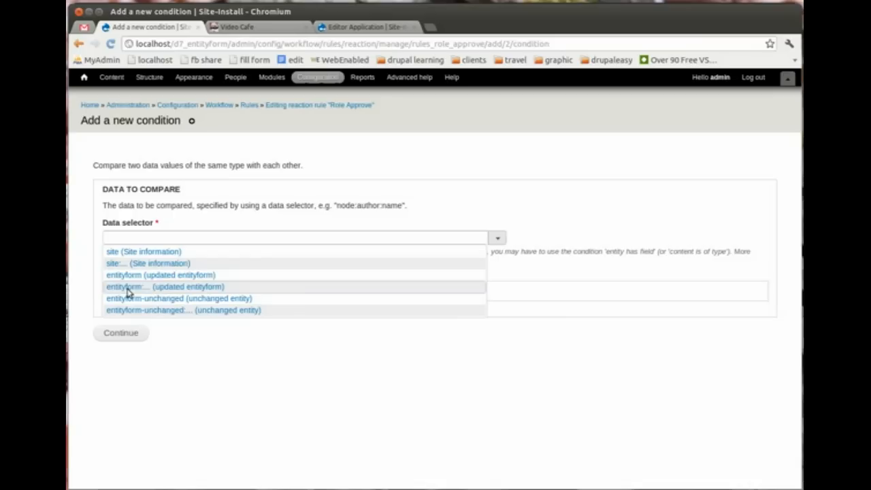
{"action": "left_click", "coordinate": [128, 292]}
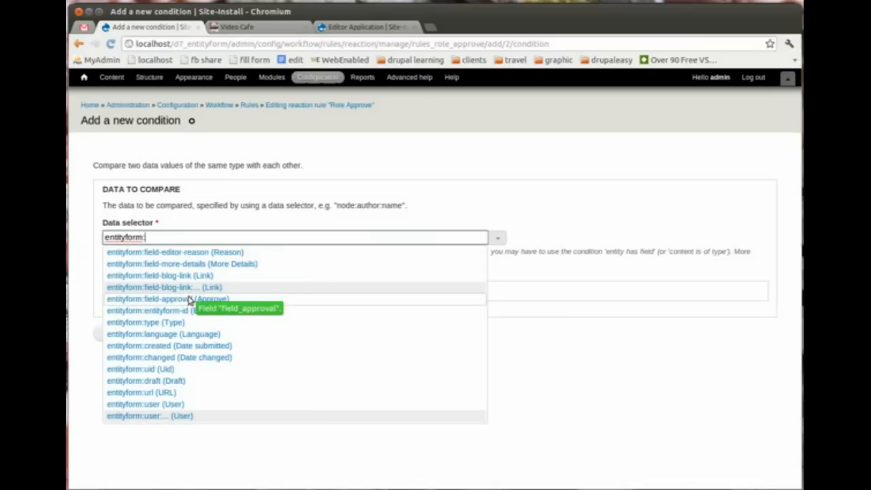
{"action": "left_click", "coordinate": [127, 304]}
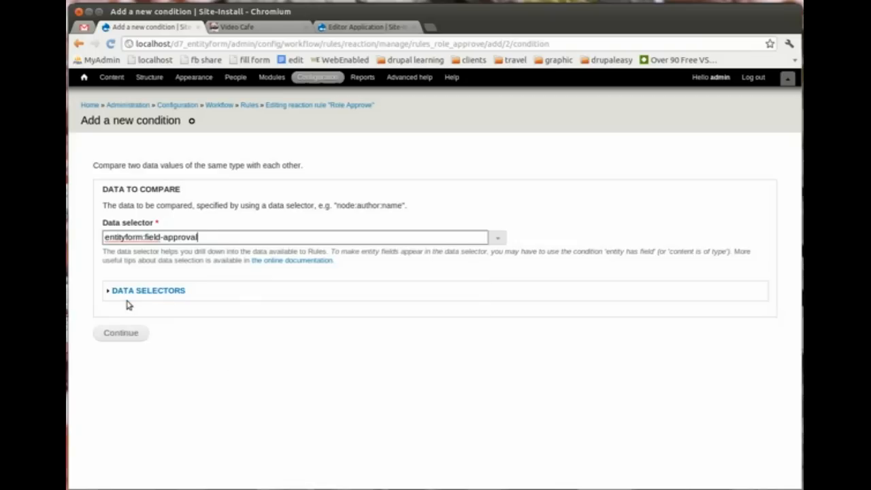
{"action": "left_click", "coordinate": [128, 337]}
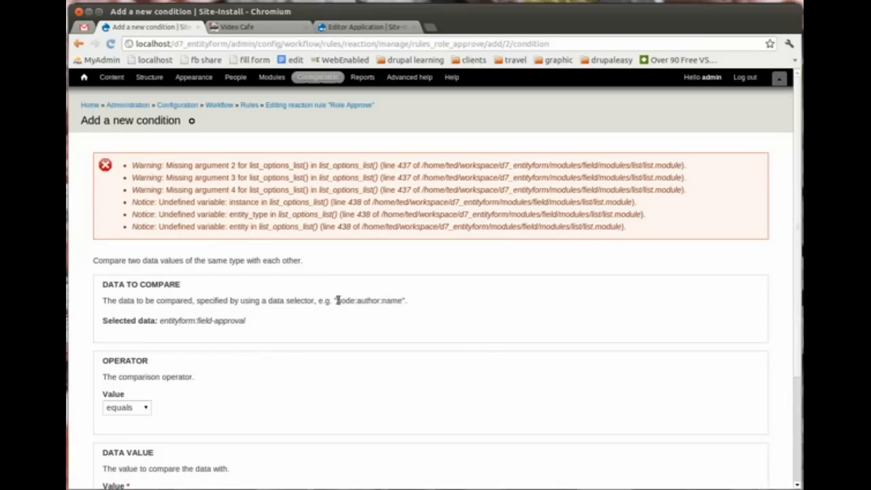
Step: Set the compared approval value to Approve and save the condition
{"action": "left_click_drag", "start_coordinate": [800, 164], "coordinate": [800, 256]}
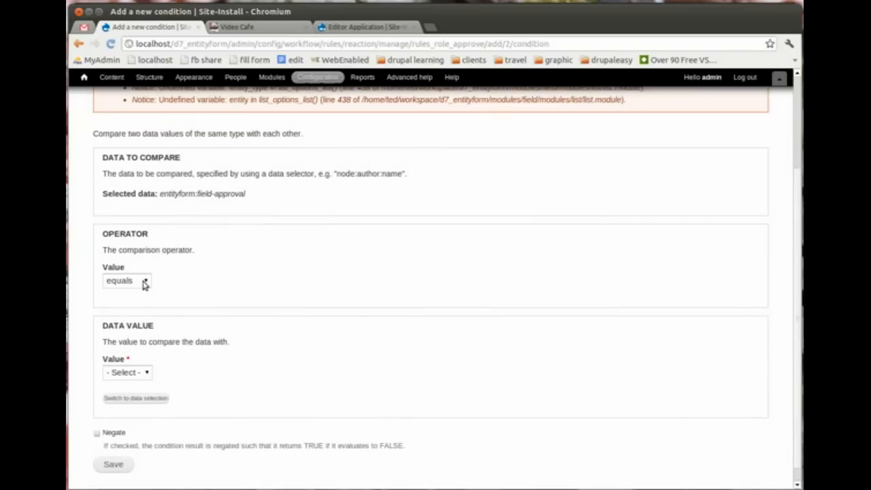
{"action": "left_click", "coordinate": [148, 373]}
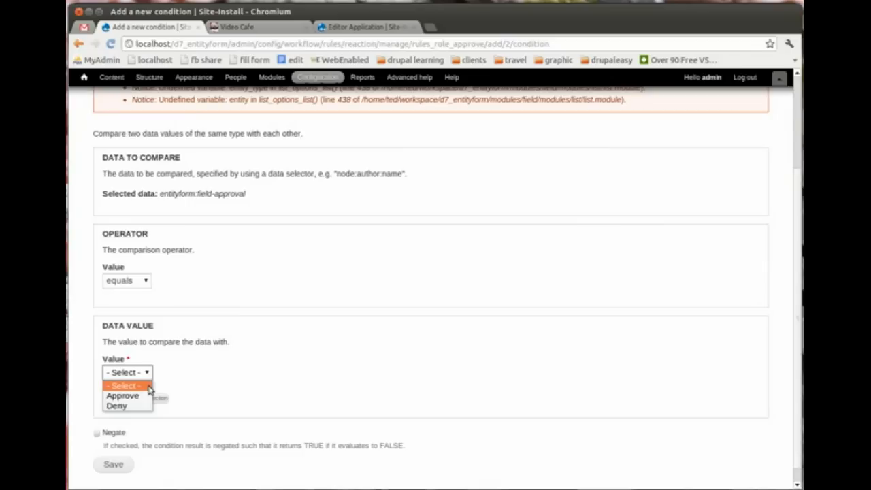
{"action": "left_click", "coordinate": [142, 395]}
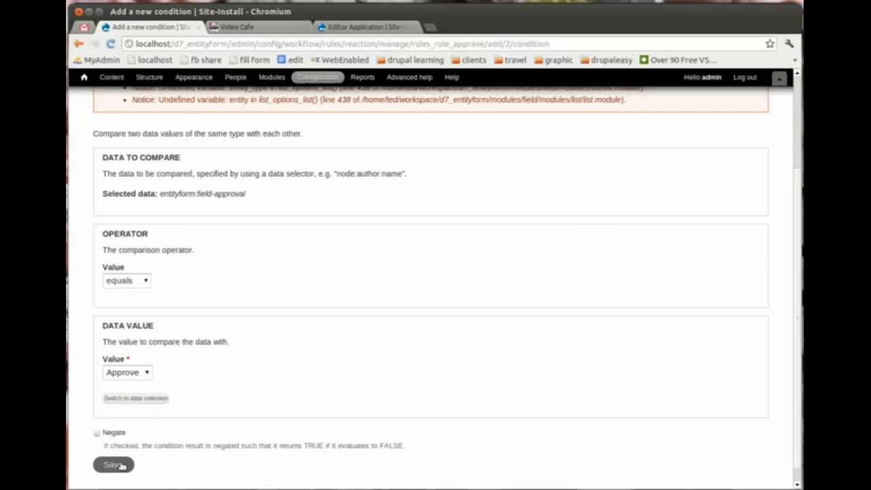
{"action": "left_click", "coordinate": [121, 466]}
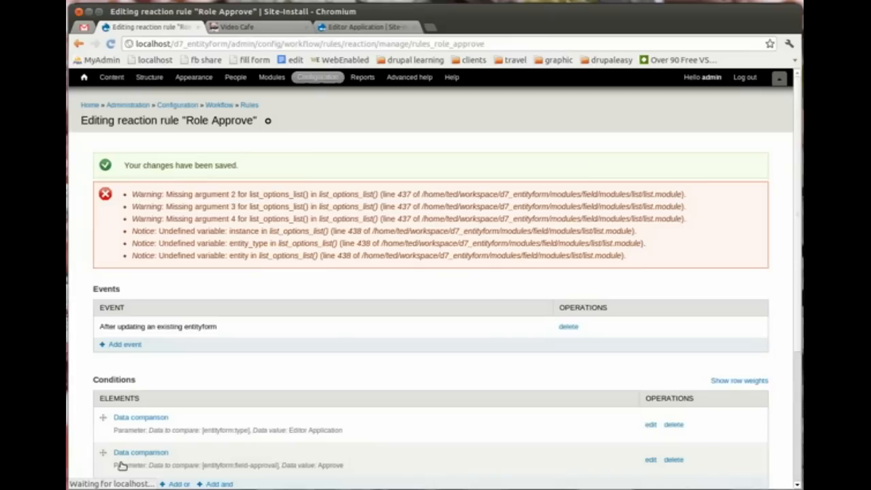
Step: Review the saved conditions, then begin a new action from the Actions section
{"action": "left_click_drag", "start_coordinate": [796, 208], "coordinate": [800, 332]}
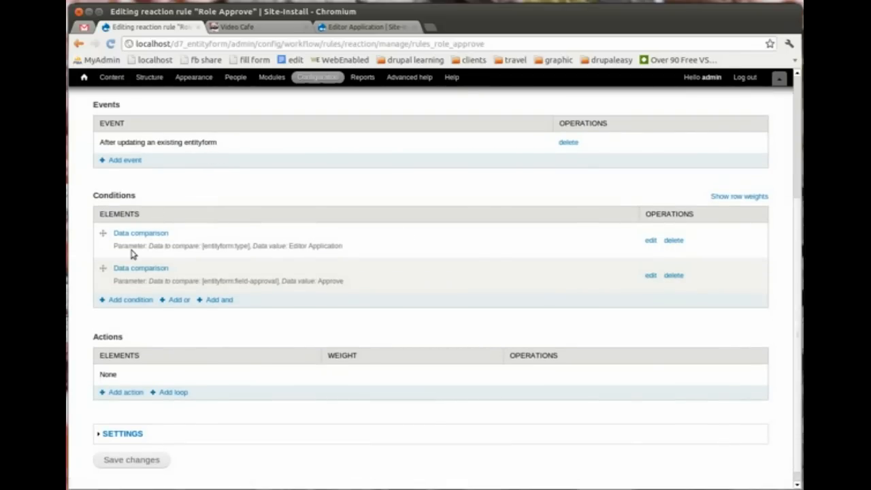
{"action": "triple_click", "coordinate": [339, 248]}
{"action": "left_click", "coordinate": [345, 247]}
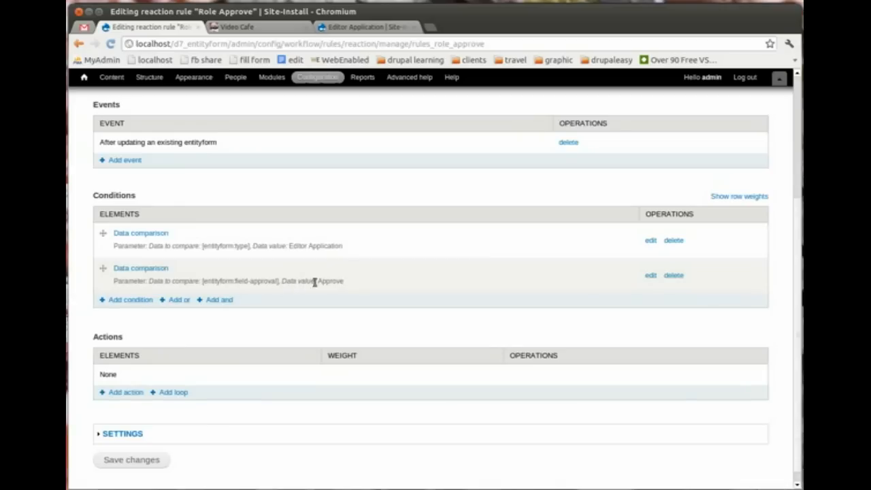
{"action": "left_click", "coordinate": [129, 398]}
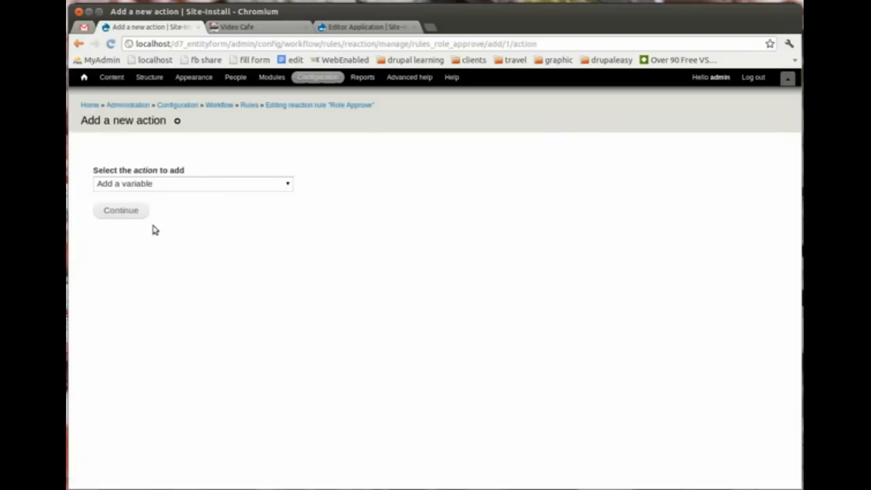
Step: Add and save an Add user role action granting the editor role to entityform:user
{"action": "left_click", "coordinate": [191, 184]}
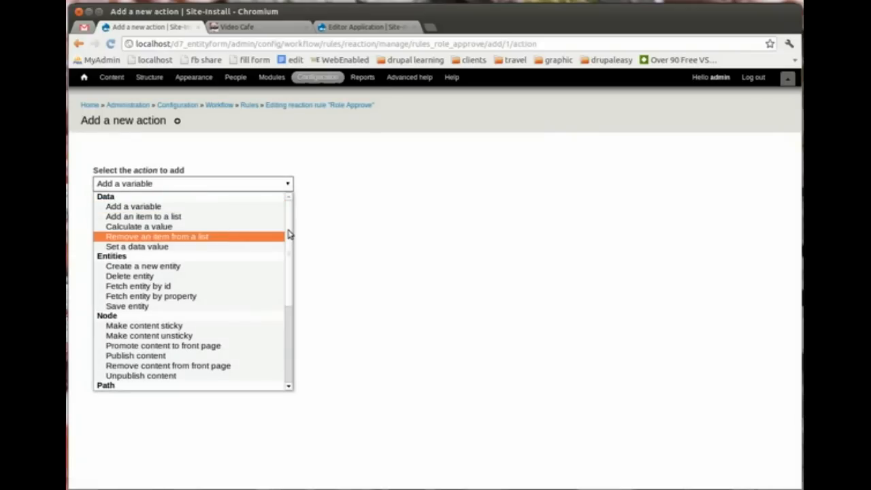
{"action": "left_click_drag", "start_coordinate": [289, 232], "coordinate": [292, 329]}
{"action": "left_click", "coordinate": [141, 358]}
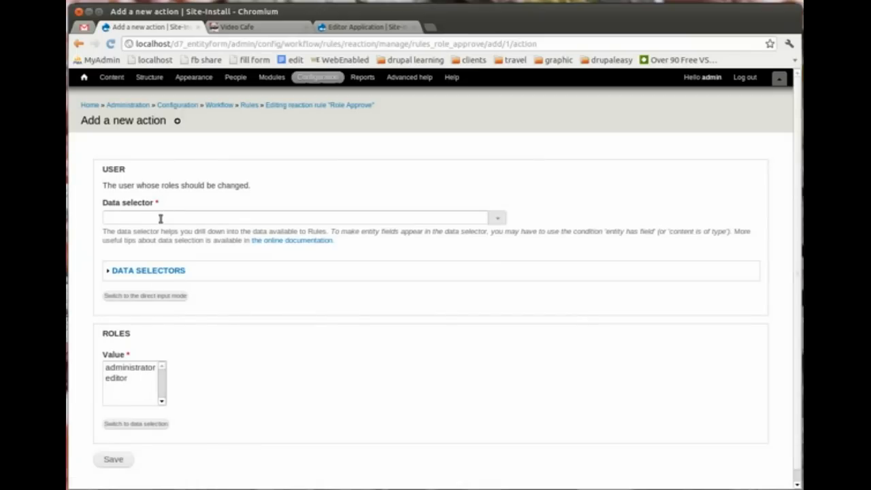
{"action": "left_click", "coordinate": [499, 218]}
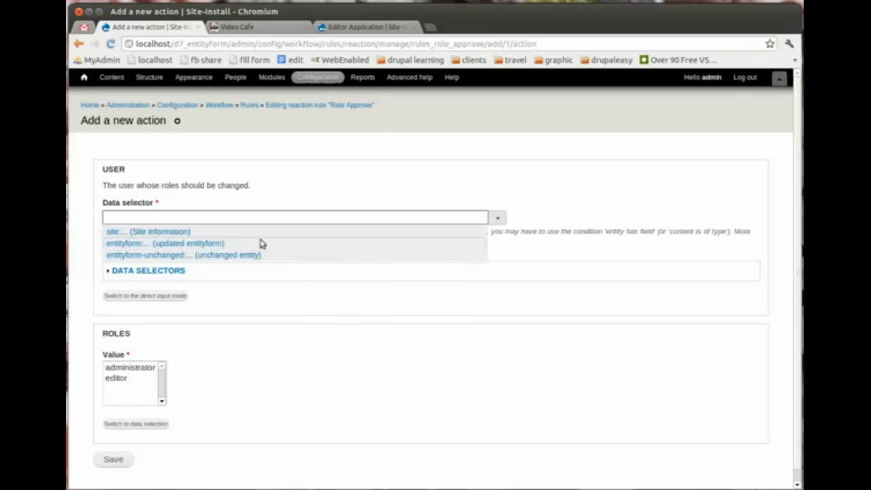
{"action": "left_click", "coordinate": [163, 244]}
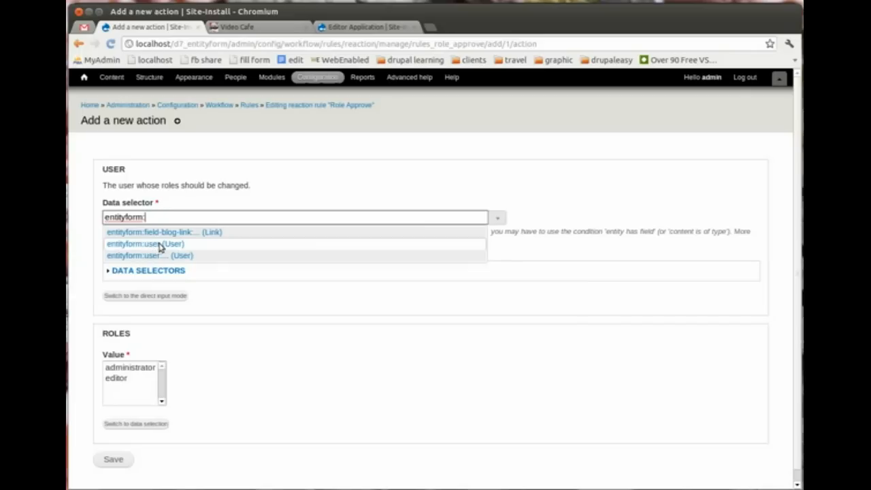
{"action": "left_click", "coordinate": [163, 244]}
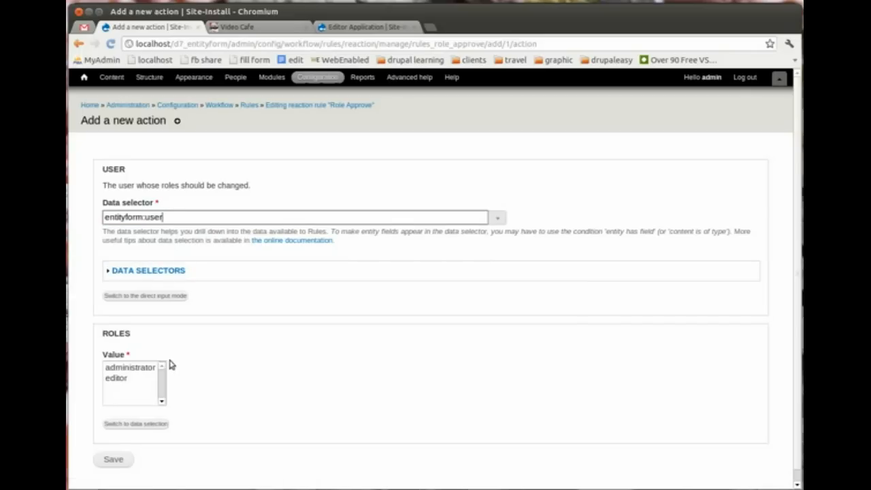
{"action": "left_click", "coordinate": [123, 379]}
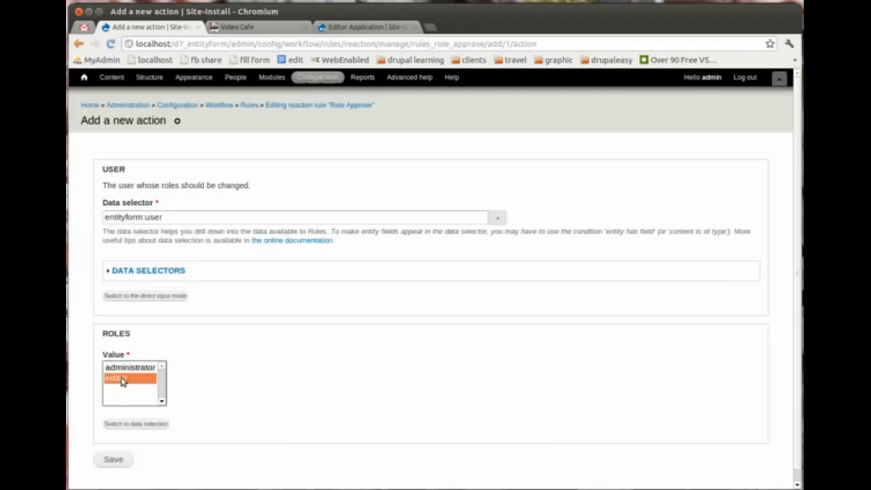
{"action": "left_click", "coordinate": [113, 459]}
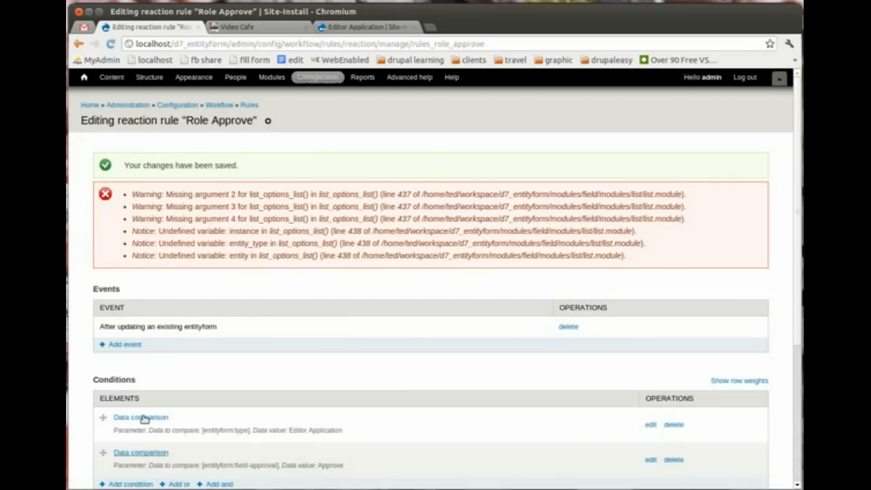
Step: Review the rule's conditions and action, then move to the applicant's browser window
{"action": "left_click_drag", "start_coordinate": [800, 173], "coordinate": [790, 296]}
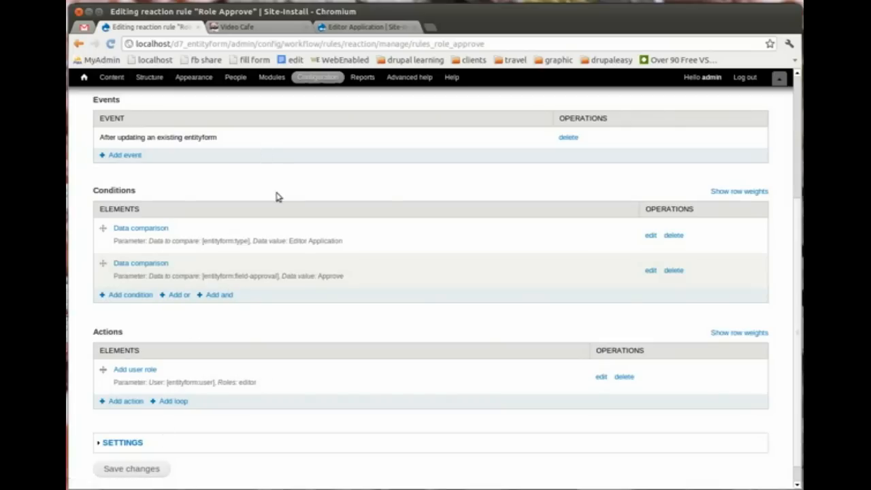
{"action": "key", "text": "alt+Tab"}
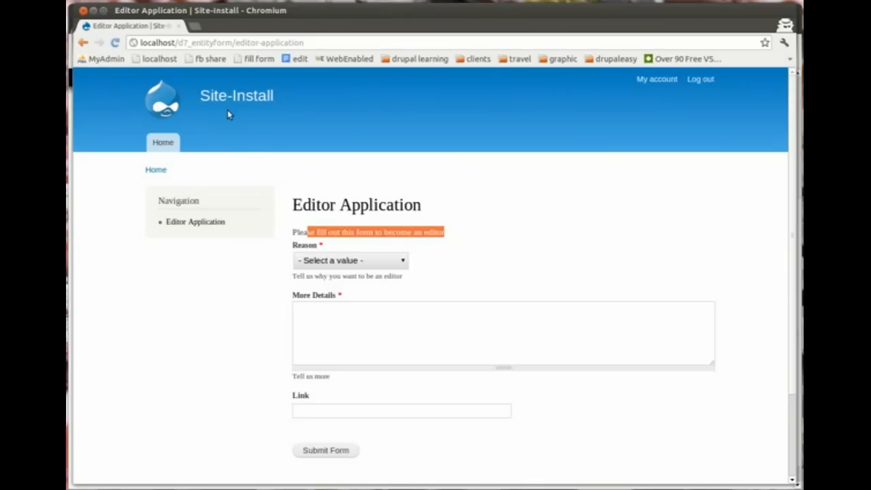
Step: Go from the home page to the Editor Application form
{"action": "left_click", "coordinate": [164, 110]}
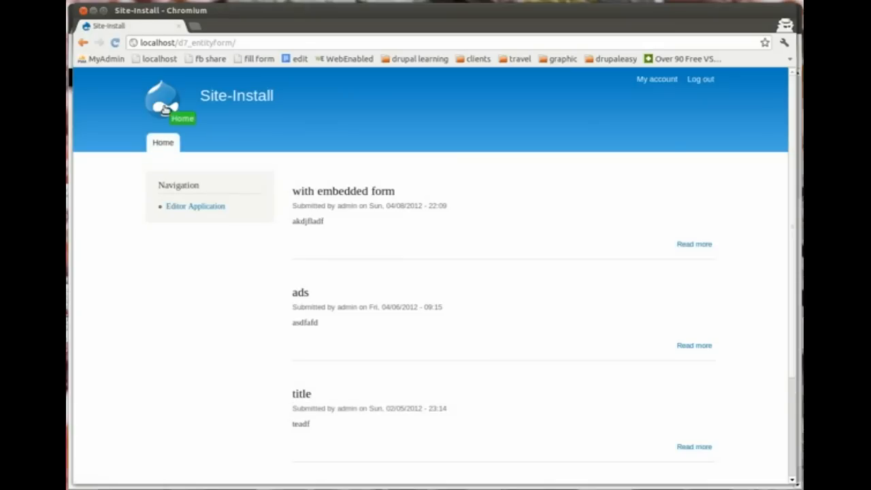
{"action": "left_click", "coordinate": [208, 211]}
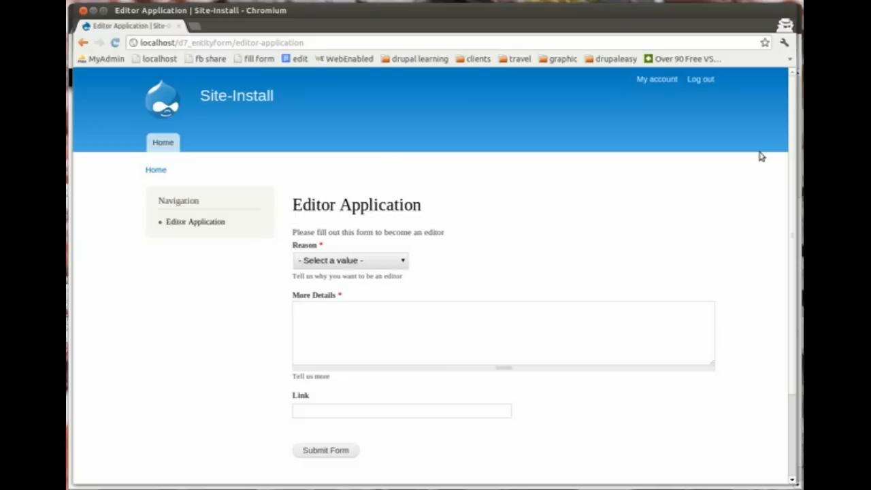
{"action": "scroll", "coordinate": [787, 180], "scroll_direction": "down", "scroll_amount": 1}
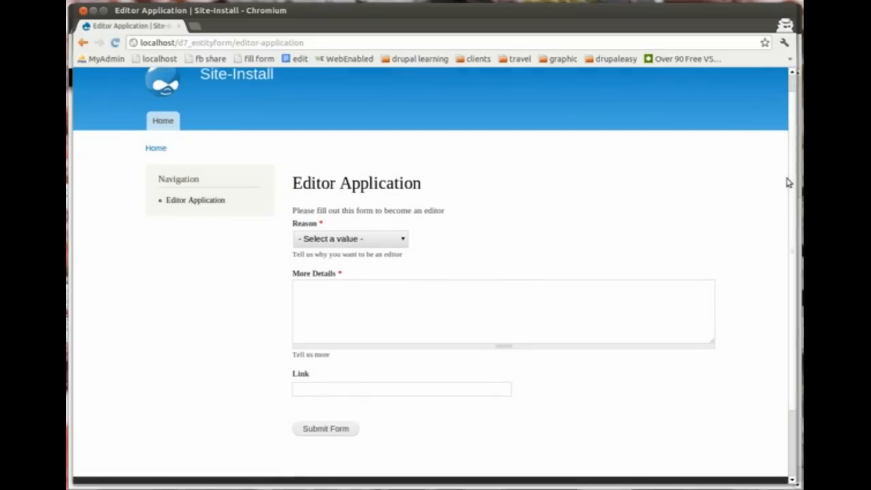
Step: Choose reason 'To be a good web citizen', enter 'I want to be a good editor', and submit
{"action": "left_click", "coordinate": [405, 240]}
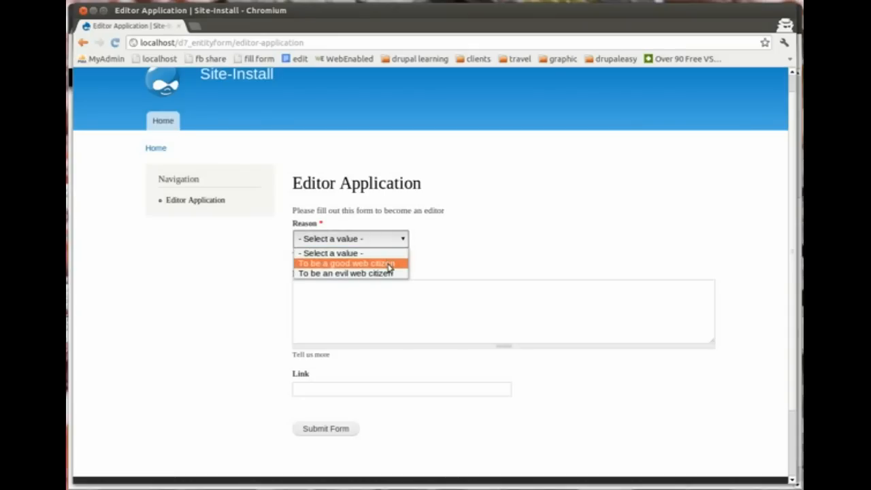
{"action": "left_click", "coordinate": [389, 264]}
{"action": "left_click", "coordinate": [386, 299]}
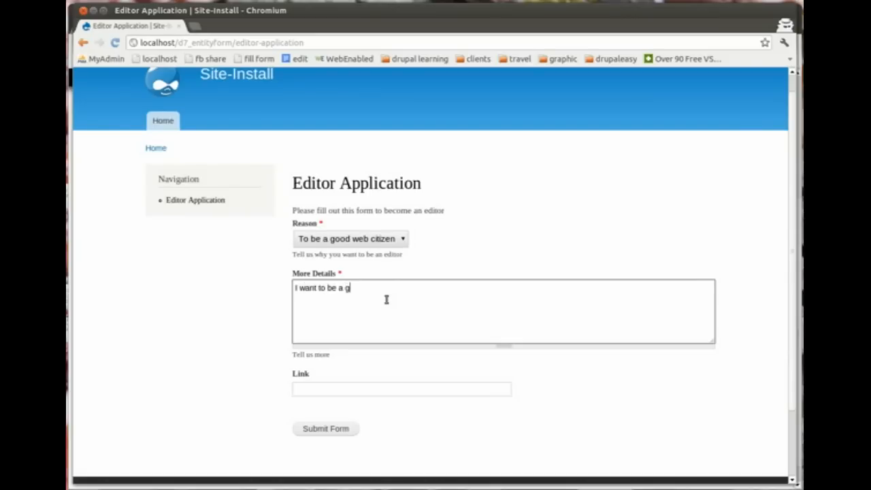
{"action": "type", "text": "I want to be a good editor"}
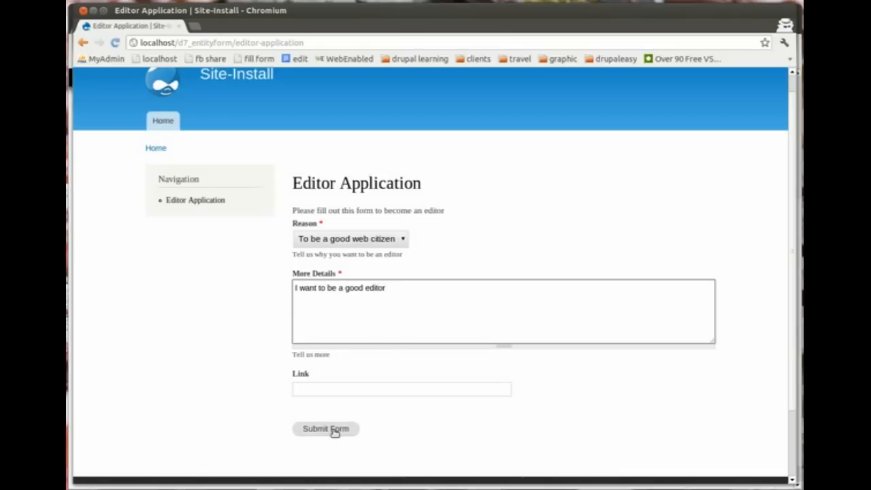
{"action": "left_click", "coordinate": [334, 430]}
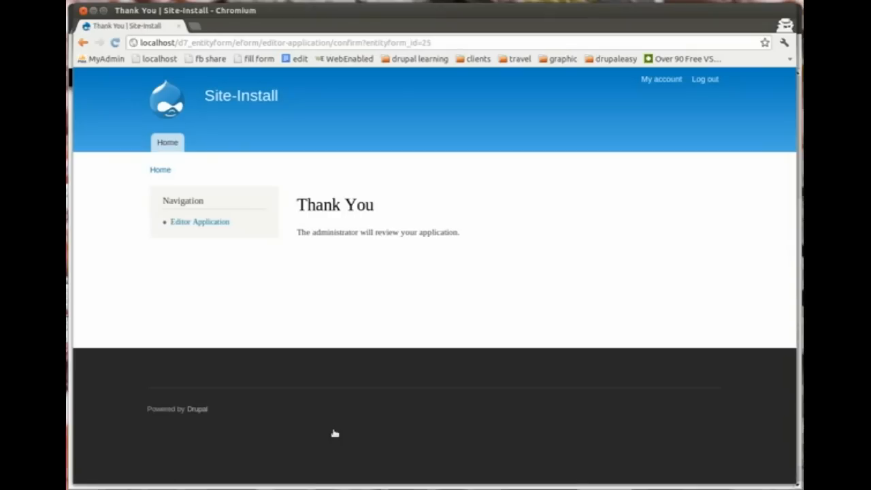
{"action": "left_click_drag", "start_coordinate": [298, 233], "coordinate": [465, 233]}
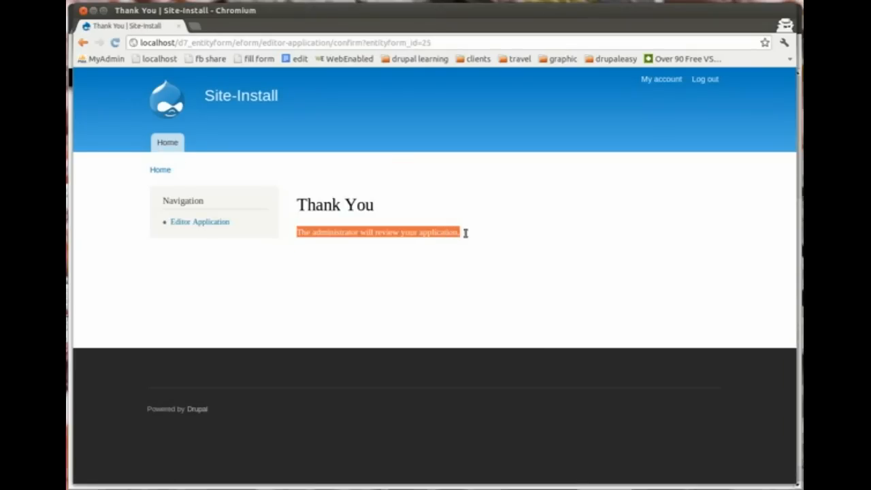
{"action": "left_click", "coordinate": [390, 305]}
{"action": "key", "text": "alt+Tab"}
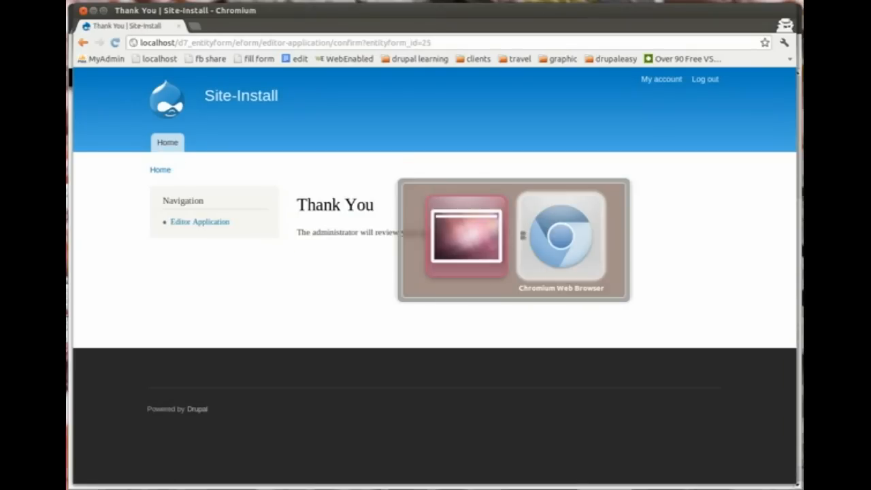
Step: Open the Editor Application submissions list via Structure > Entityform Types
{"action": "left_click_drag", "start_coordinate": [800, 262], "coordinate": [795, 140]}
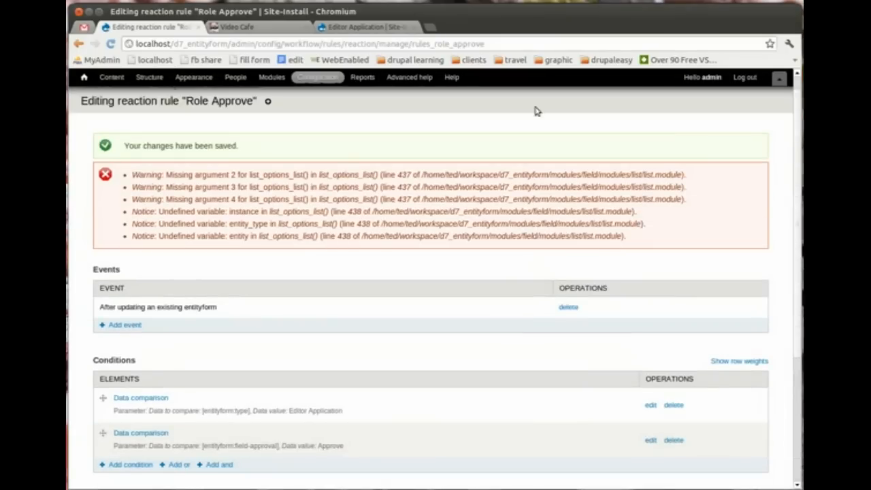
{"action": "left_click", "coordinate": [152, 79]}
{"action": "left_click", "coordinate": [129, 268]}
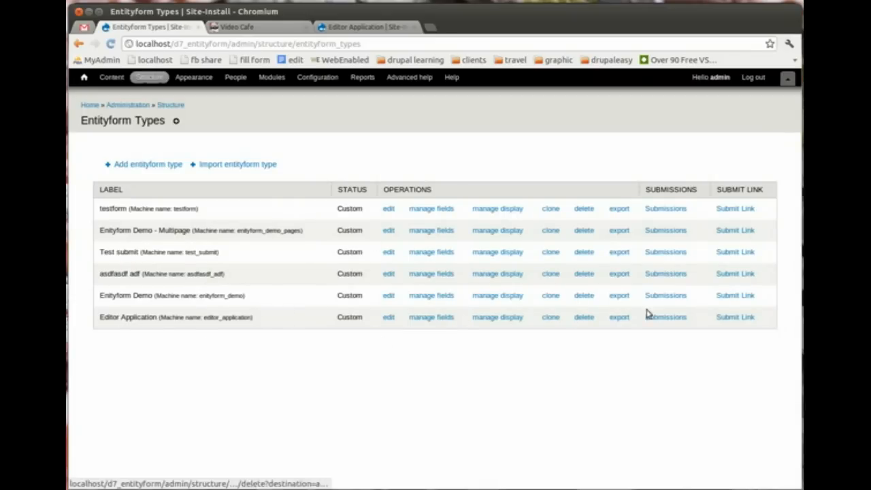
{"action": "left_click", "coordinate": [665, 318]}
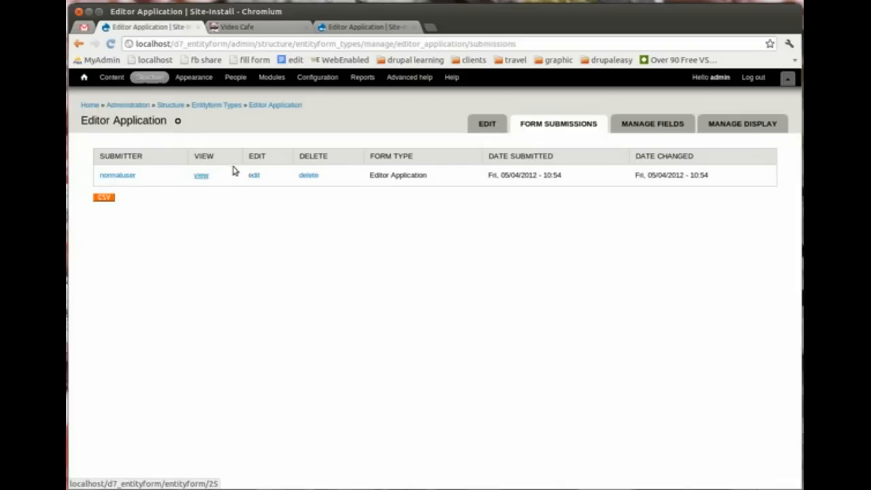
Step: Edit the new submission, set Approve to Approve, and save the changes
{"action": "left_click", "coordinate": [254, 176]}
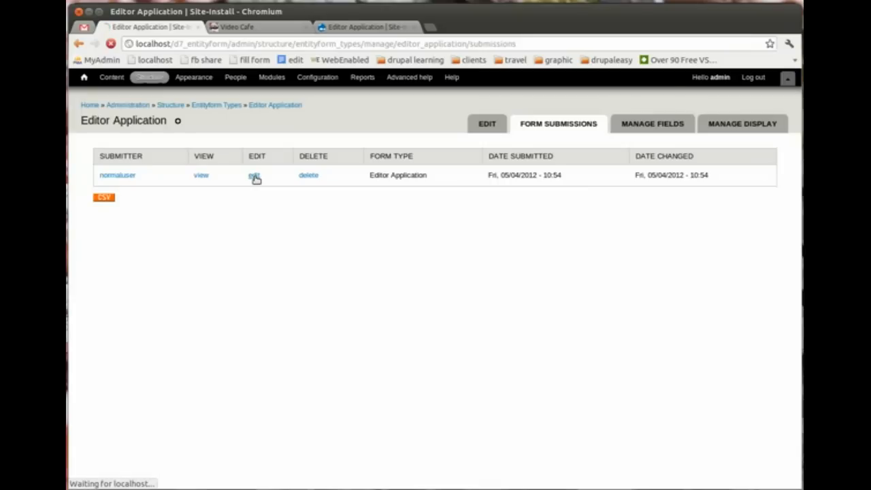
{"action": "left_click_drag", "start_coordinate": [797, 144], "coordinate": [780, 211]}
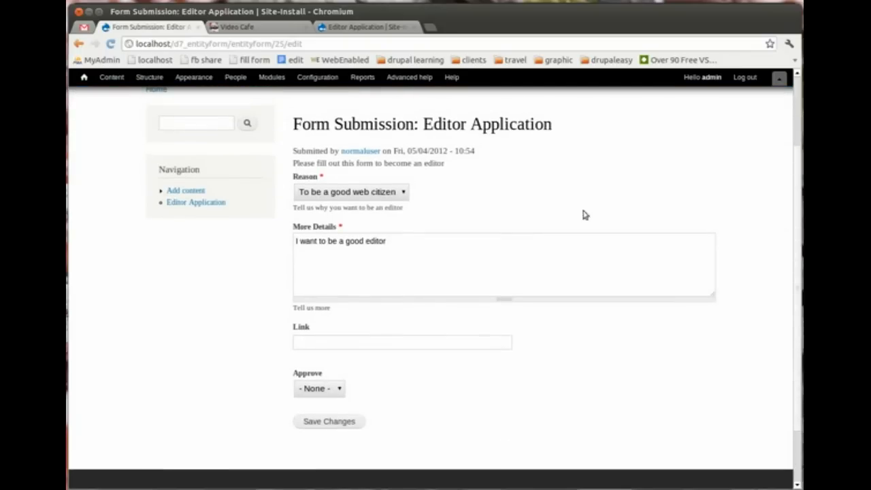
{"action": "left_click", "coordinate": [336, 385]}
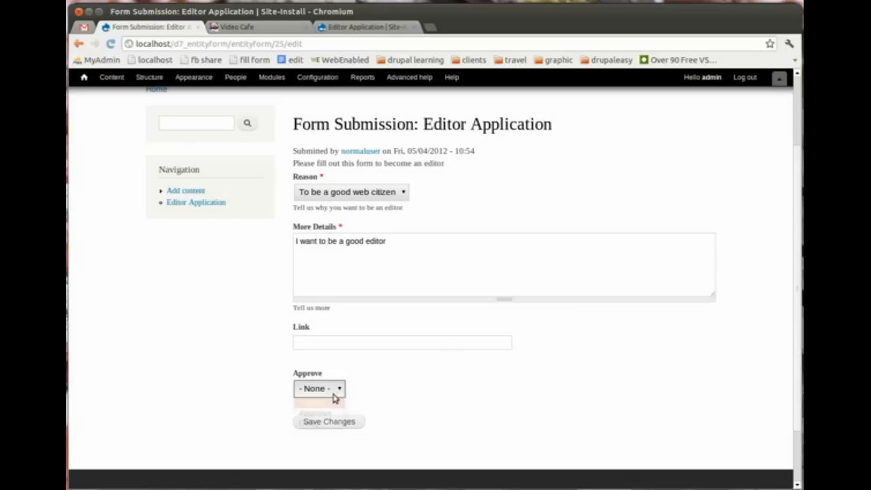
{"action": "left_click", "coordinate": [333, 414]}
{"action": "left_click", "coordinate": [332, 419]}
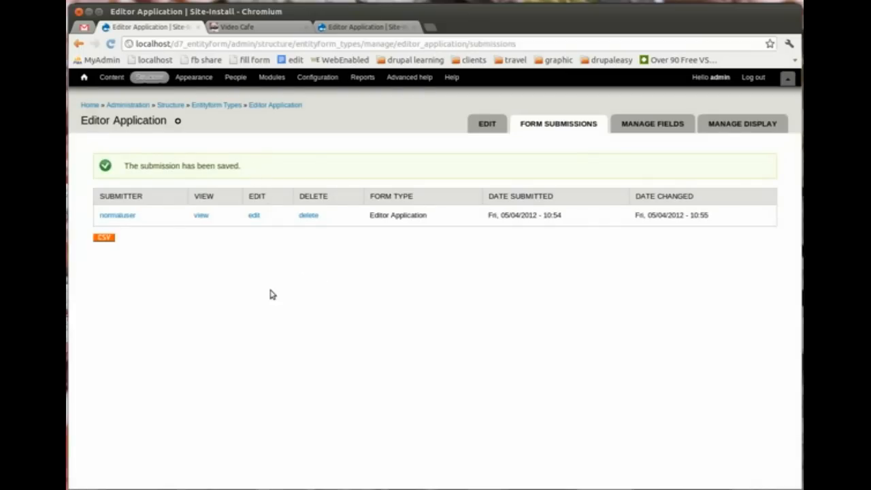
{"action": "key", "text": "alt+Tab"}
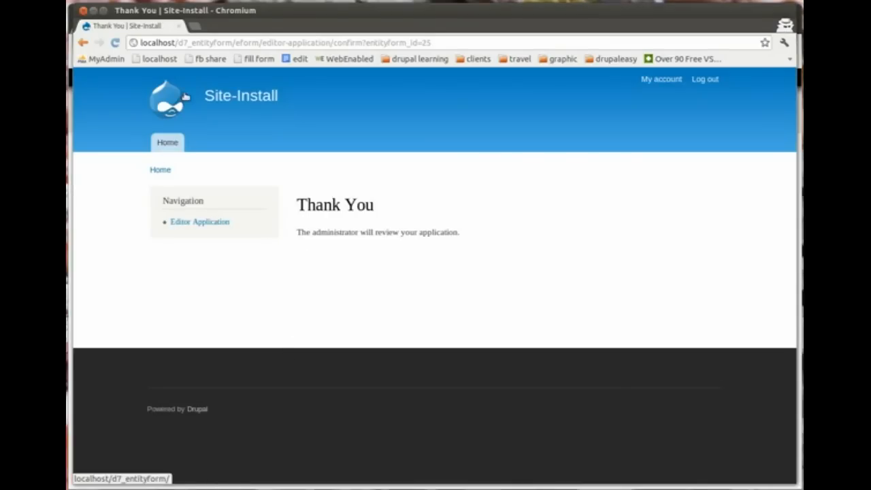
{"action": "left_click", "coordinate": [163, 84]}
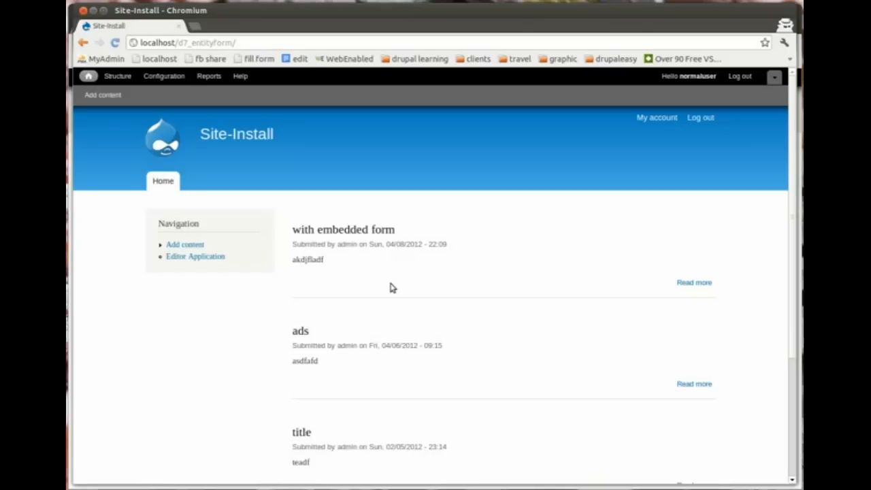
{"action": "key", "text": "alt+Tab"}
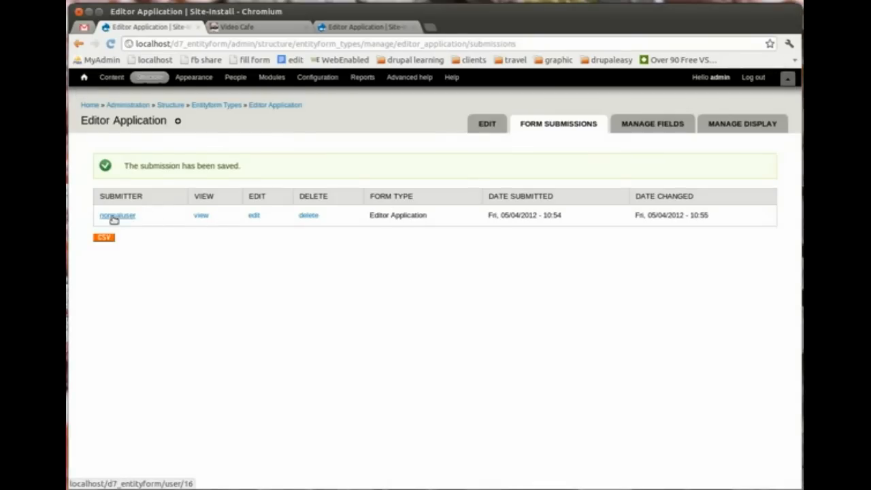
{"action": "left_click_drag", "start_coordinate": [430, 217], "coordinate": [373, 215]}
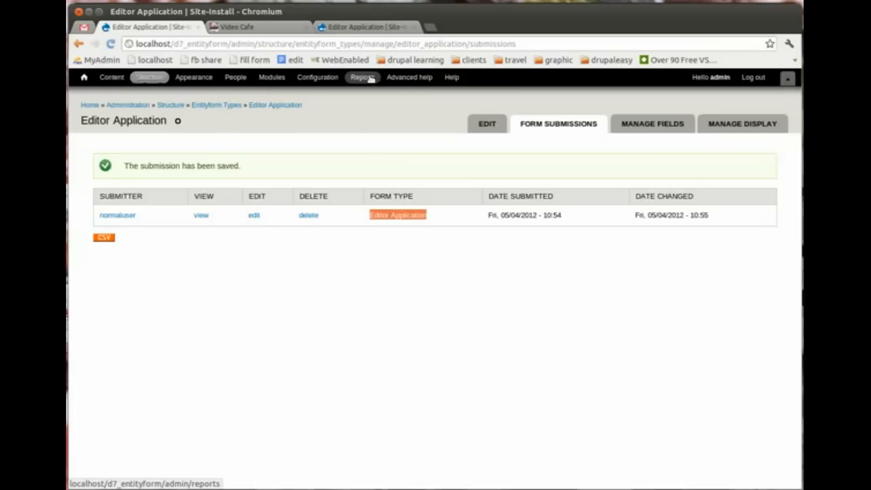
Step: Open Role Approve from Configuration > Rules and bring up its list of available actions
{"action": "left_click", "coordinate": [318, 77]}
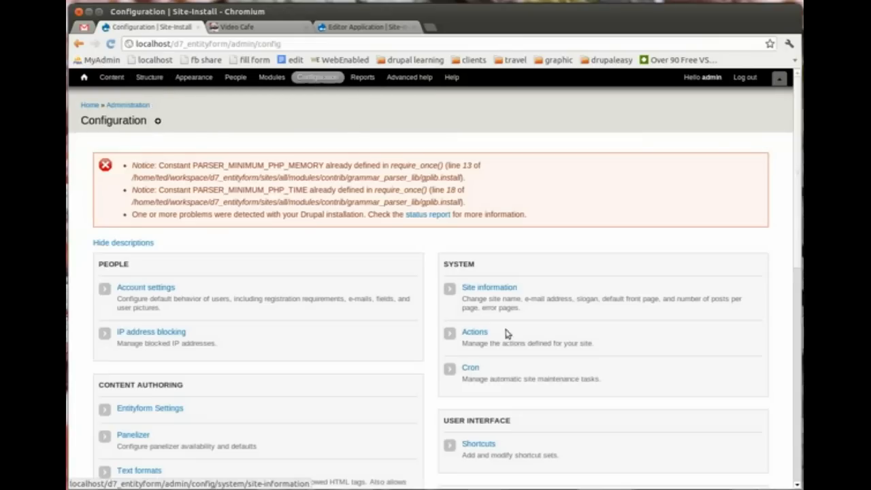
{"action": "scroll", "coordinate": [799, 234], "scroll_direction": "down", "scroll_amount": 1}
{"action": "left_click_drag", "start_coordinate": [799, 235], "coordinate": [799, 419]}
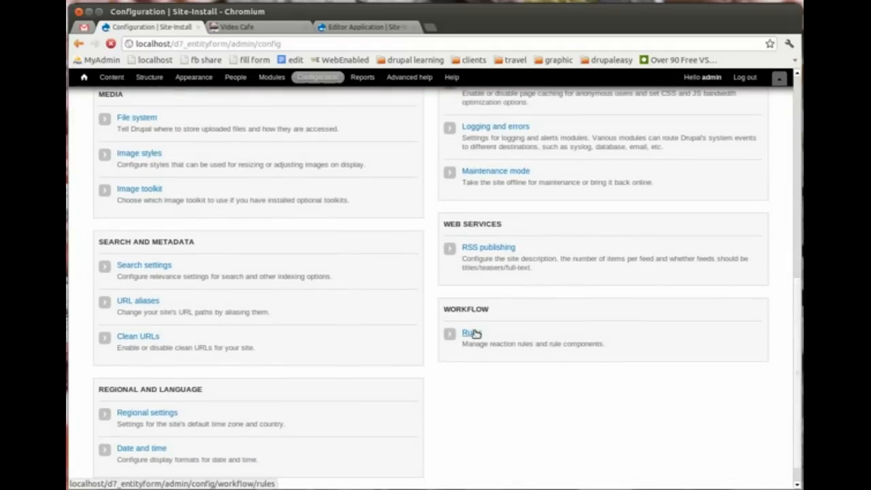
{"action": "left_click", "coordinate": [472, 332]}
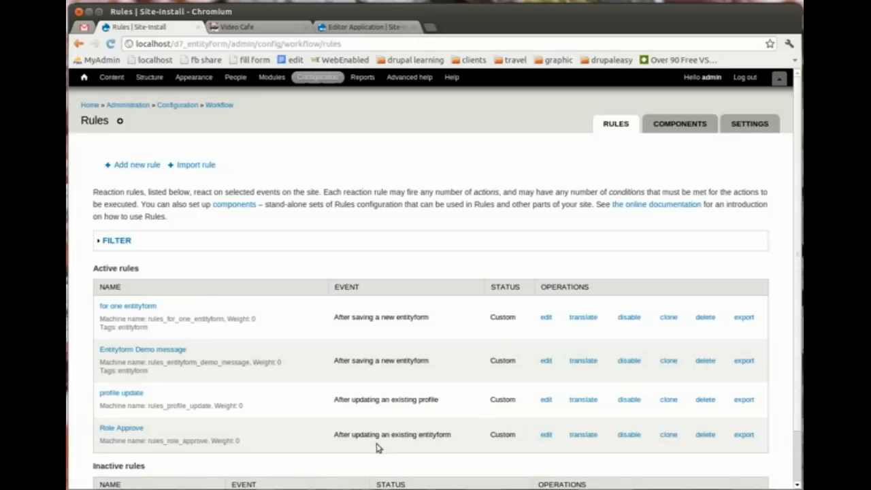
{"action": "left_click", "coordinate": [545, 436]}
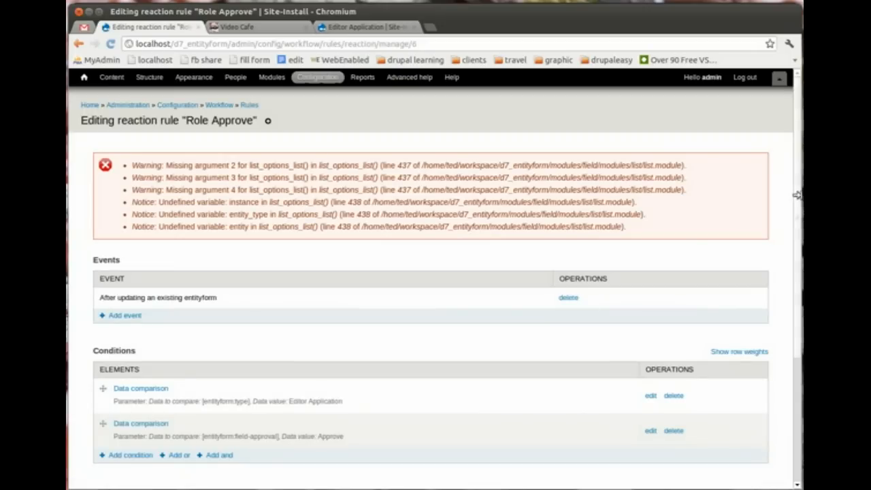
{"action": "left_click_drag", "start_coordinate": [796, 195], "coordinate": [791, 331]}
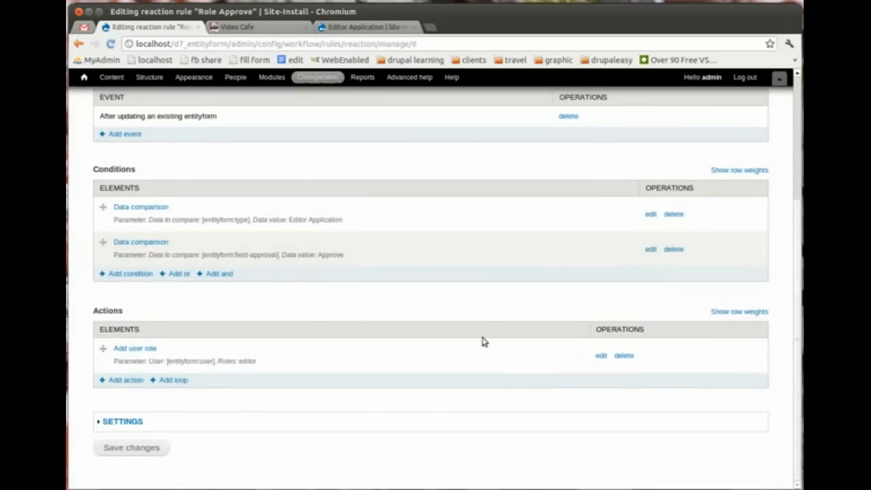
{"action": "left_click", "coordinate": [123, 381]}
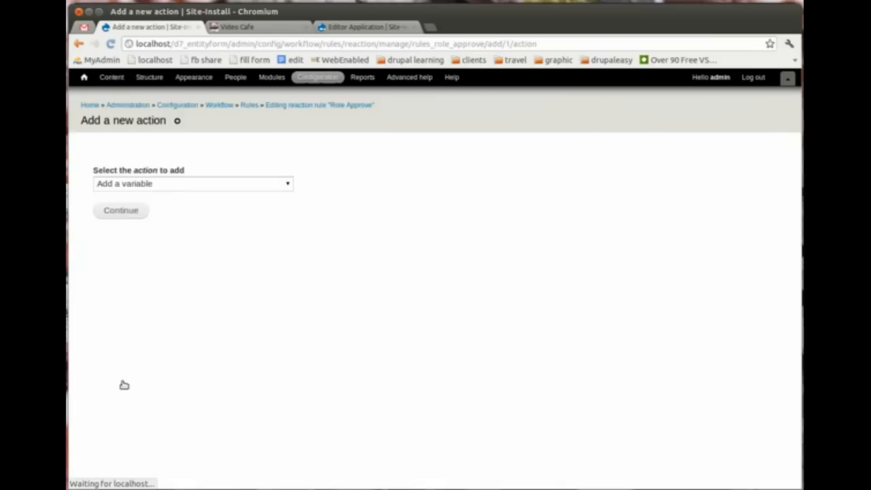
{"action": "left_click", "coordinate": [178, 189]}
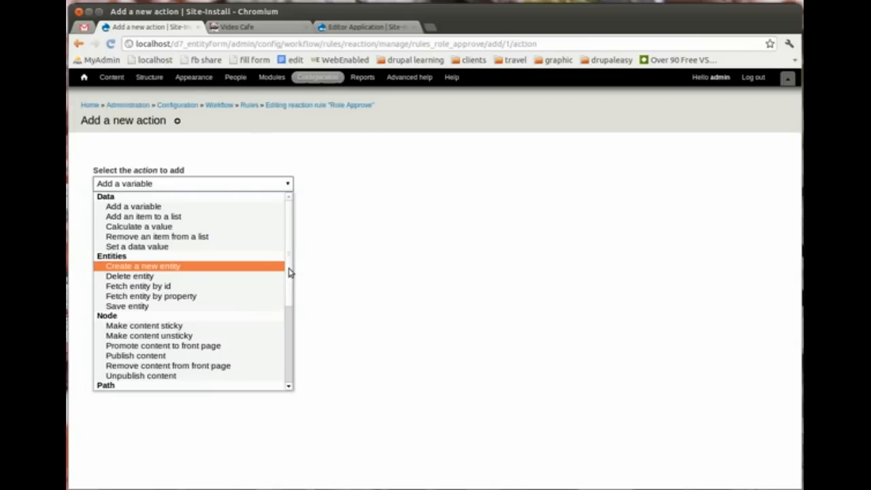
Step: Add and save a Delete entity action targeting entityform, then go to Structure
{"action": "left_click", "coordinate": [200, 281]}
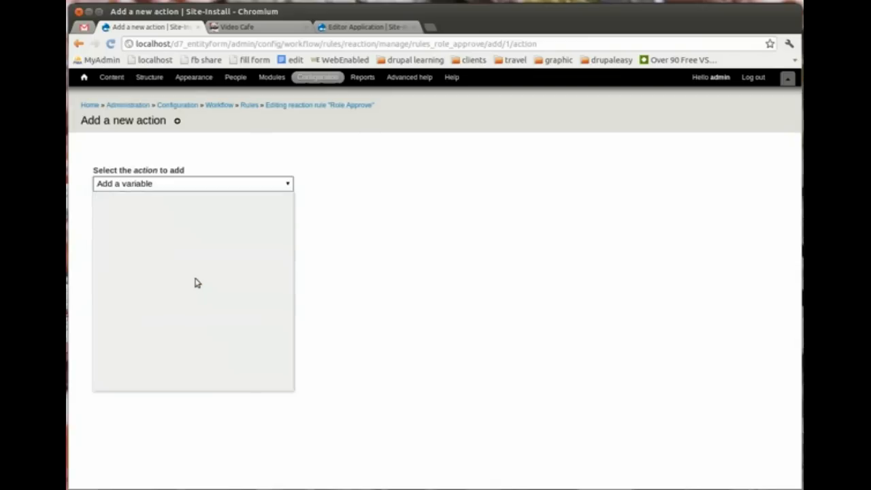
{"action": "left_click", "coordinate": [140, 217]}
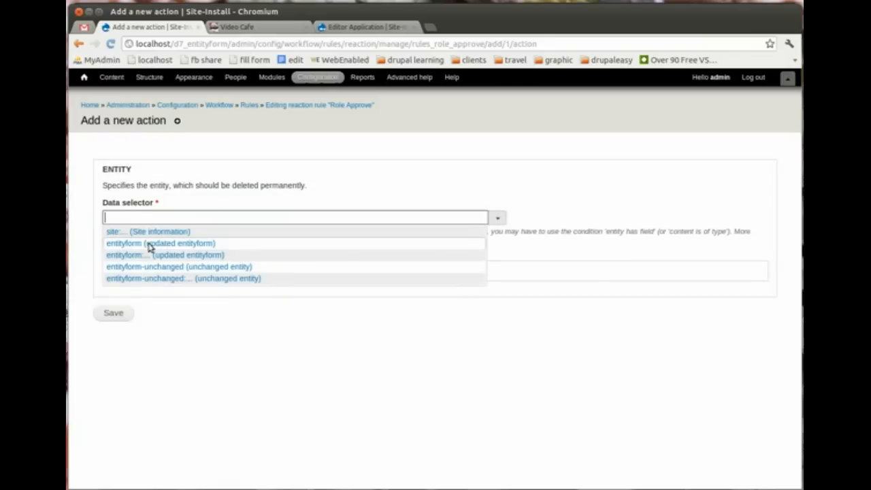
{"action": "left_click", "coordinate": [194, 246]}
{"action": "left_click", "coordinate": [114, 314]}
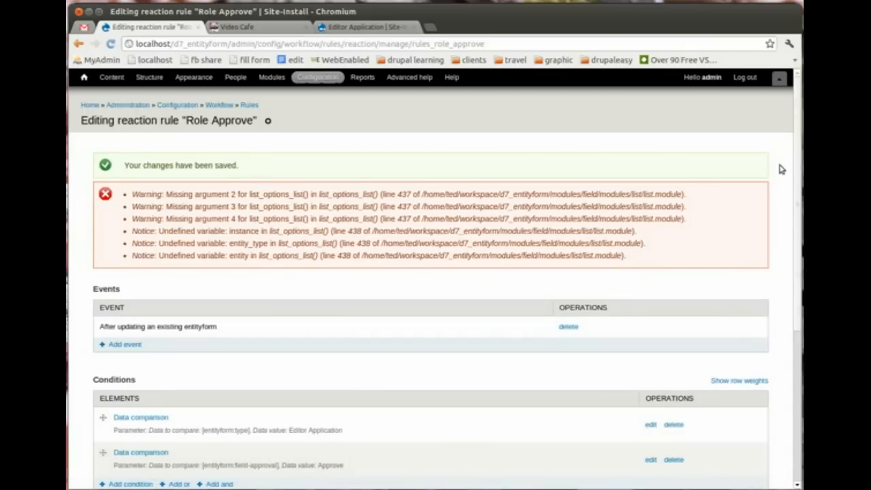
{"action": "left_click_drag", "start_coordinate": [797, 182], "coordinate": [801, 333]}
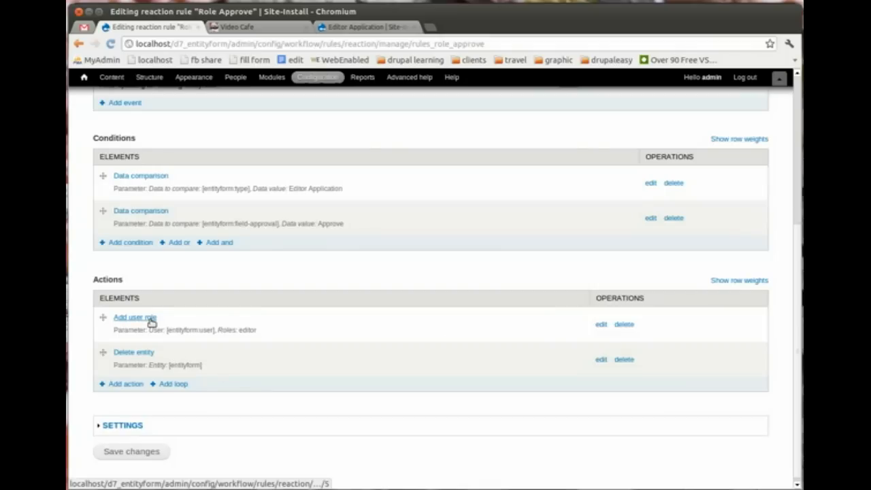
{"action": "left_click_drag", "start_coordinate": [120, 329], "coordinate": [256, 329]}
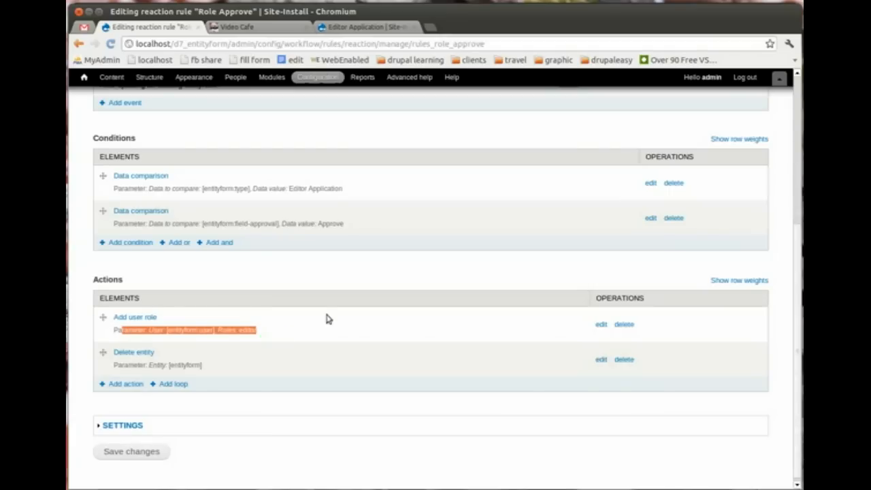
{"action": "left_click", "coordinate": [149, 79]}
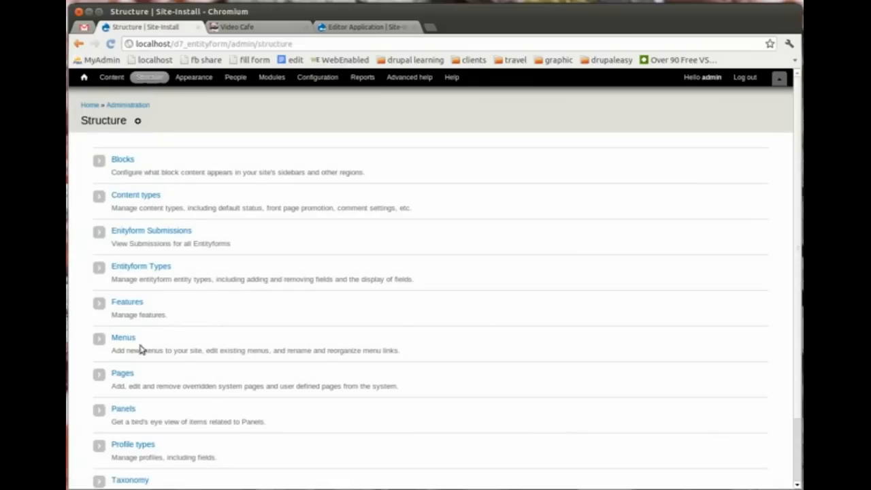
Step: Delete the existing Editor Application submission from the submissions list
{"action": "left_click", "coordinate": [132, 271]}
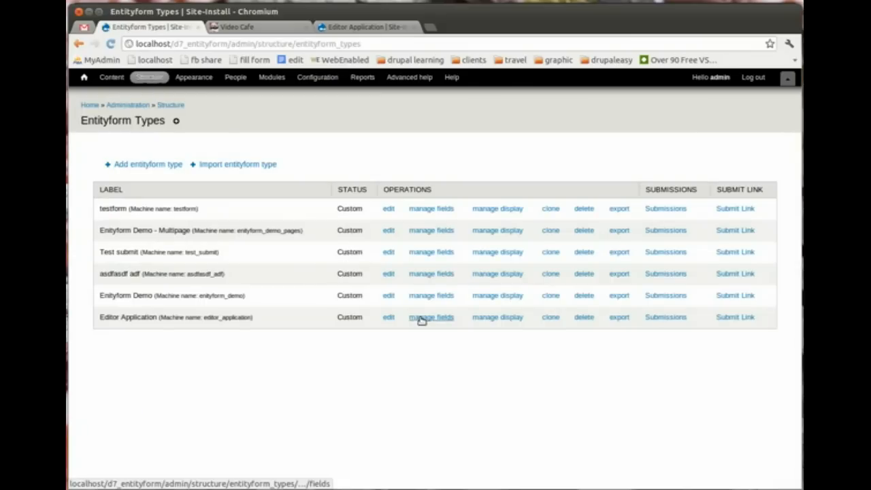
{"action": "left_click", "coordinate": [673, 319]}
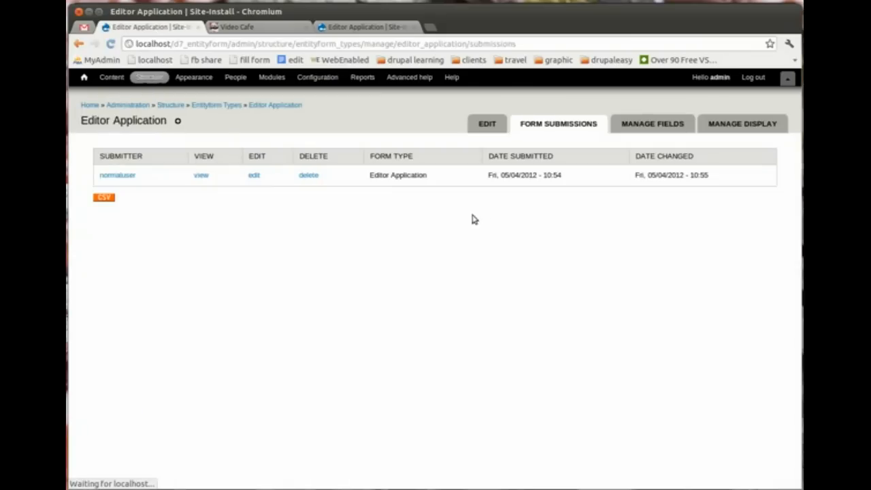
{"action": "left_click", "coordinate": [312, 178]}
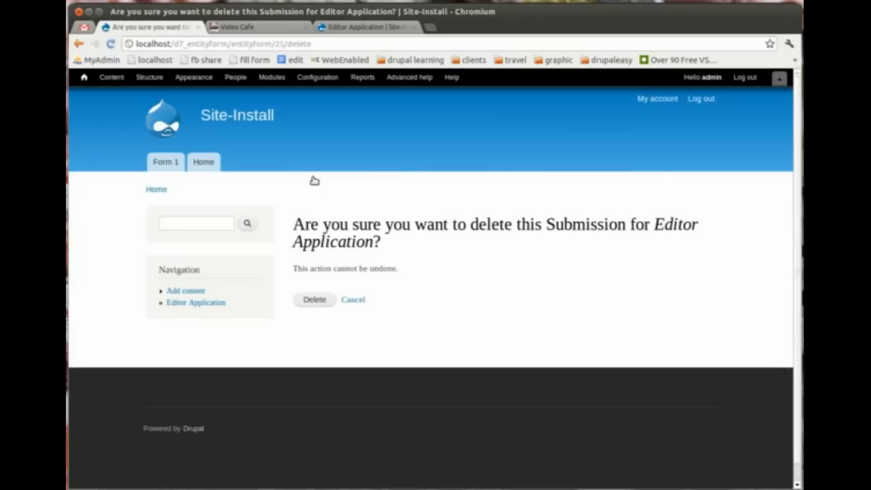
{"action": "left_click", "coordinate": [317, 306]}
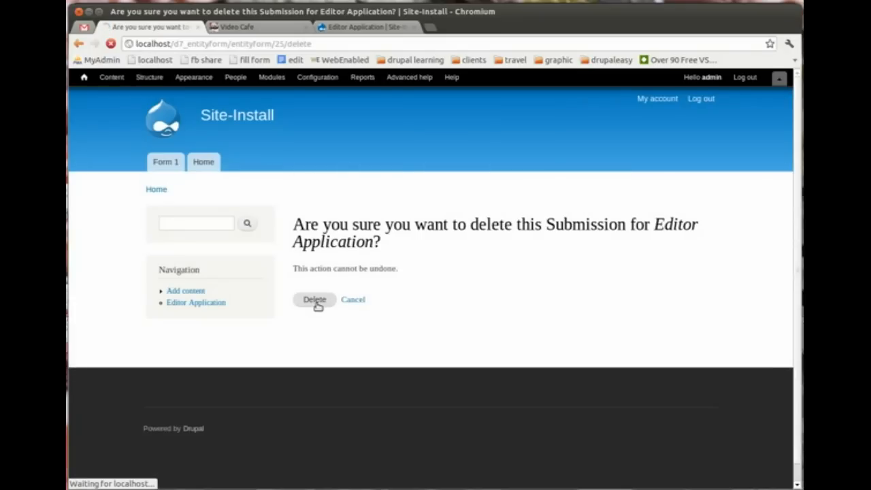
Step: In the applicant's window, open a blank Editor Application form, then return to admin
{"action": "key", "text": "alt+Tab"}
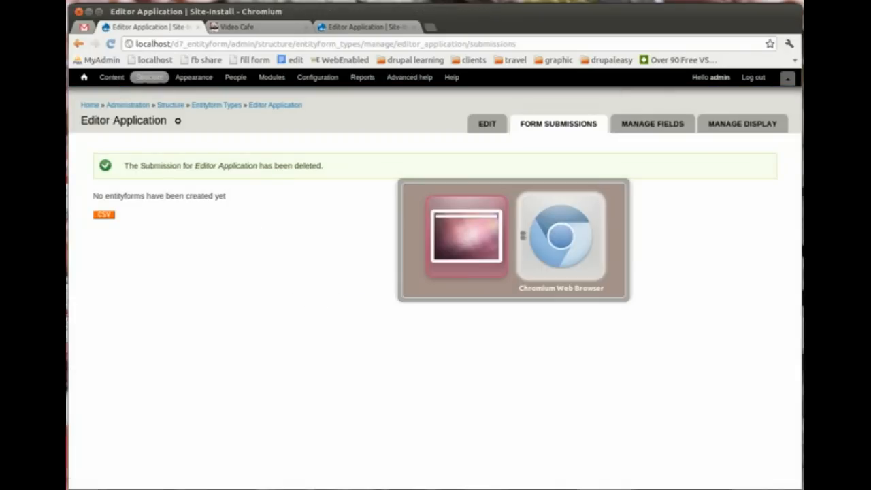
{"action": "left_click", "coordinate": [199, 259]}
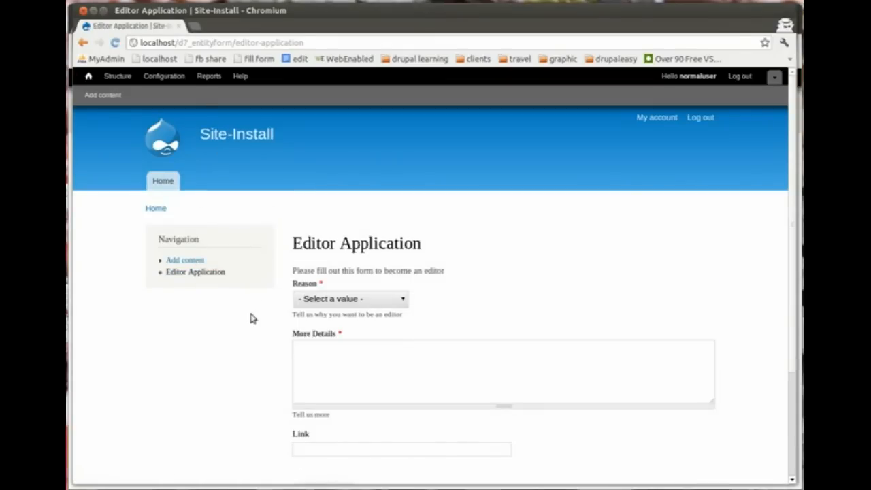
{"action": "key", "text": "alt+Tab"}
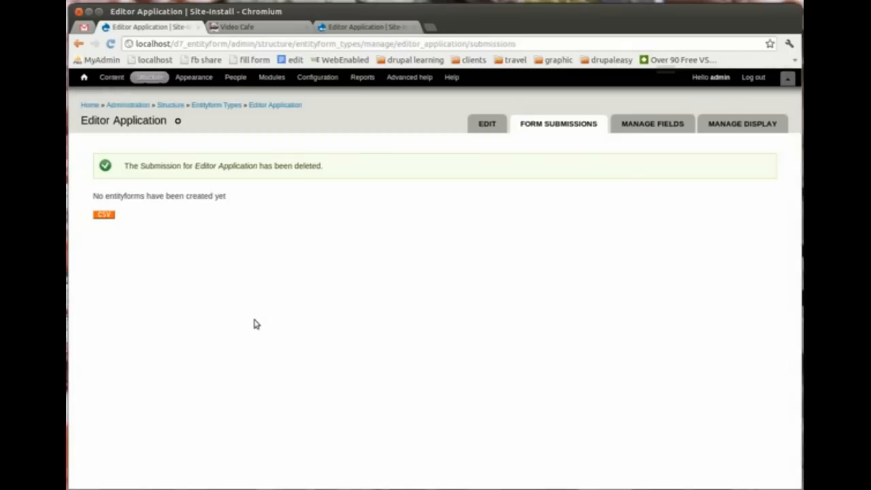
Step: Remove the editor role from the non-admin user using People bulk actions
{"action": "left_click", "coordinate": [235, 78]}
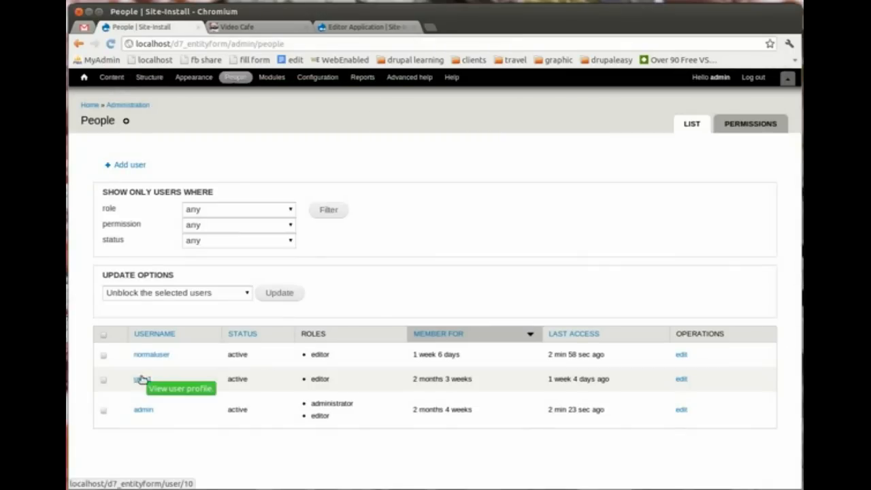
{"action": "left_click", "coordinate": [104, 355]}
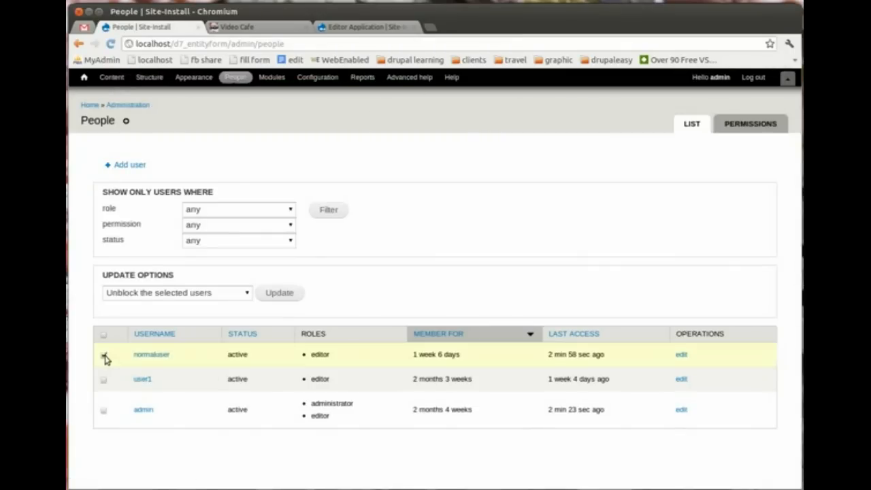
{"action": "left_click", "coordinate": [116, 294]}
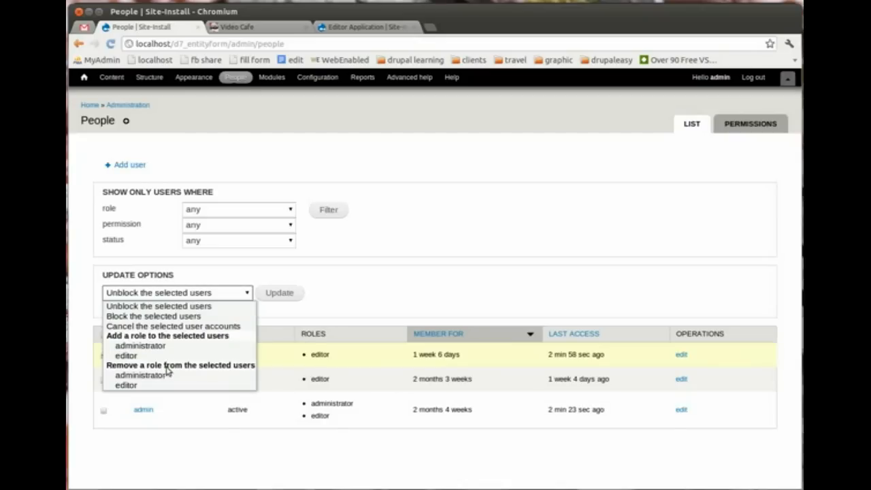
{"action": "left_click", "coordinate": [163, 385]}
{"action": "left_click", "coordinate": [269, 294]}
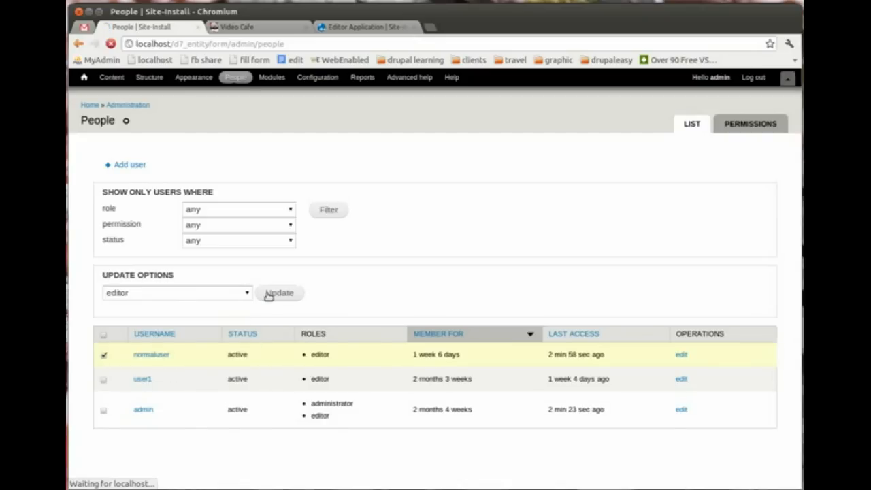
{"action": "key", "text": "alt+Tab"}
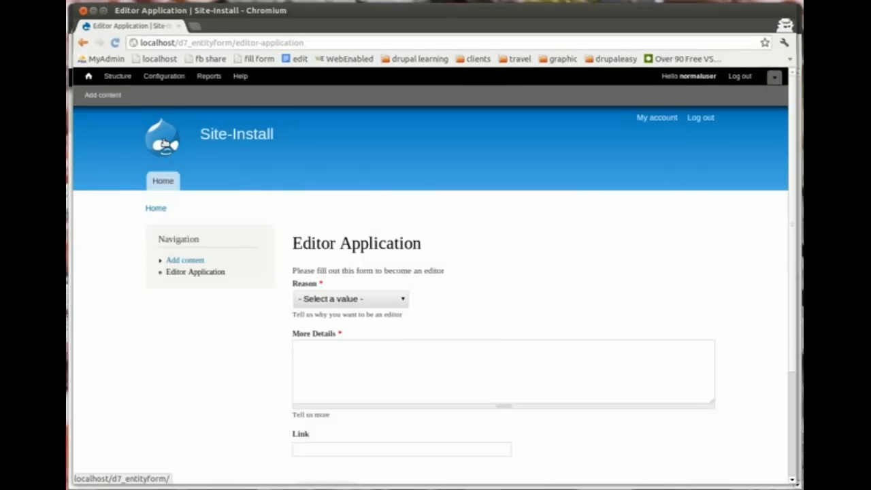
Step: As the regular user, submit an Editor Application with reason 'To be a good web citizen' and details 'I want to do good'
{"action": "left_click", "coordinate": [163, 143]}
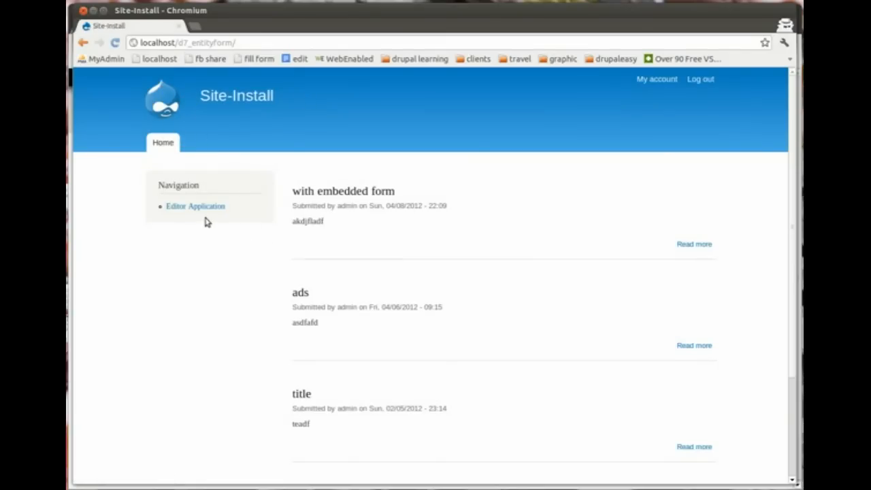
{"action": "left_click", "coordinate": [180, 209]}
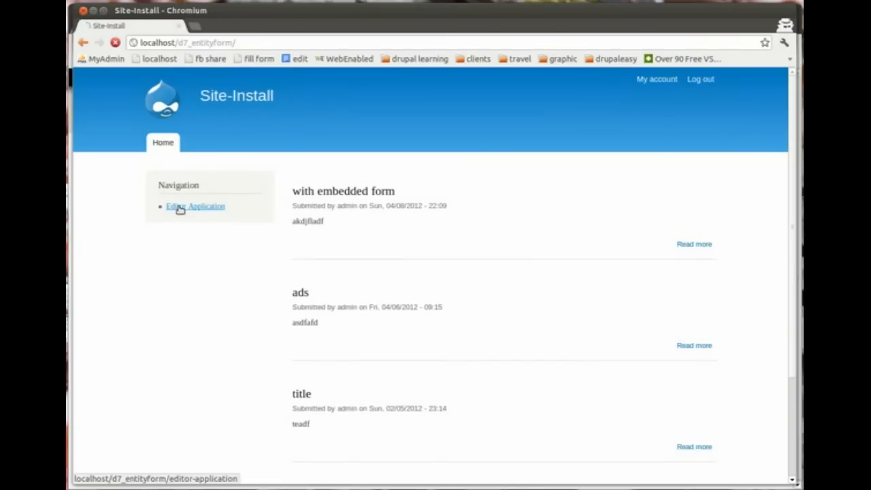
{"action": "left_click", "coordinate": [364, 260]}
{"action": "left_click", "coordinate": [376, 283]}
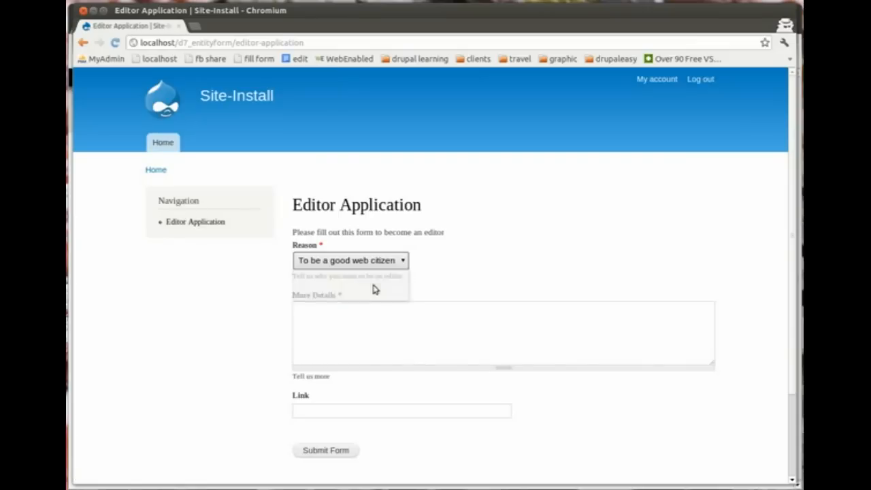
{"action": "left_click", "coordinate": [360, 328]}
{"action": "type", "text": "I want to do good"}
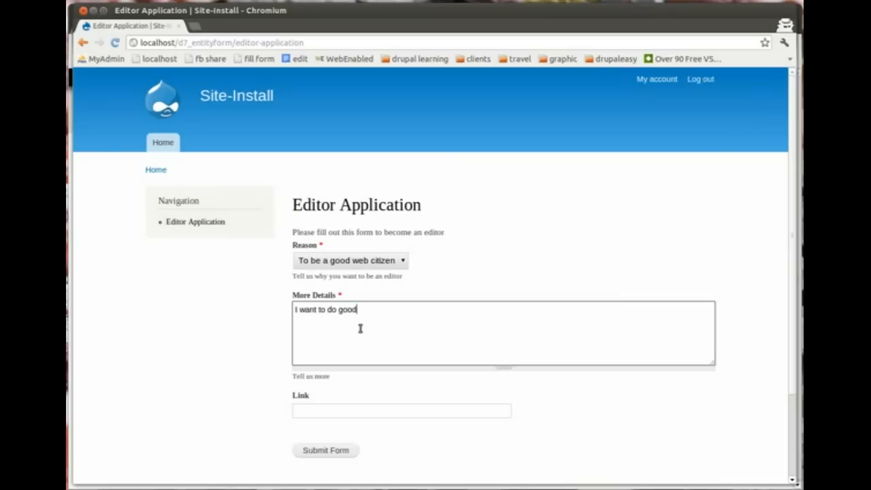
{"action": "left_click", "coordinate": [334, 449]}
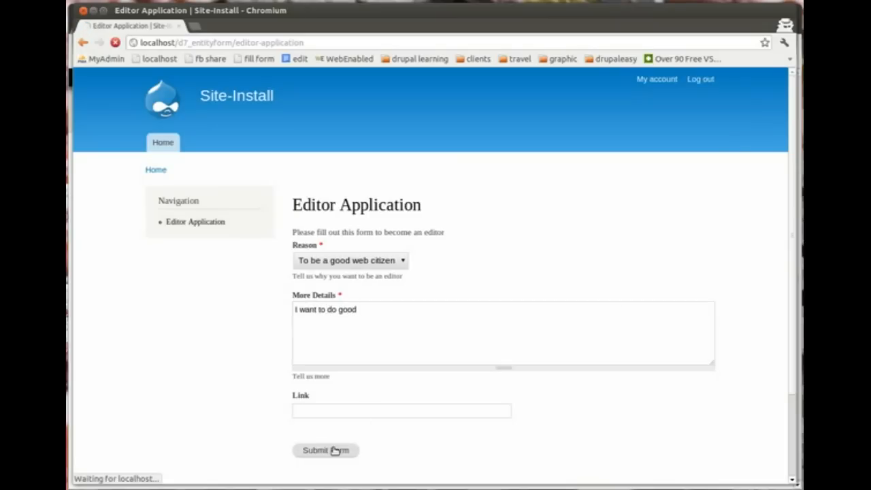
{"action": "key", "text": "alt+Tab"}
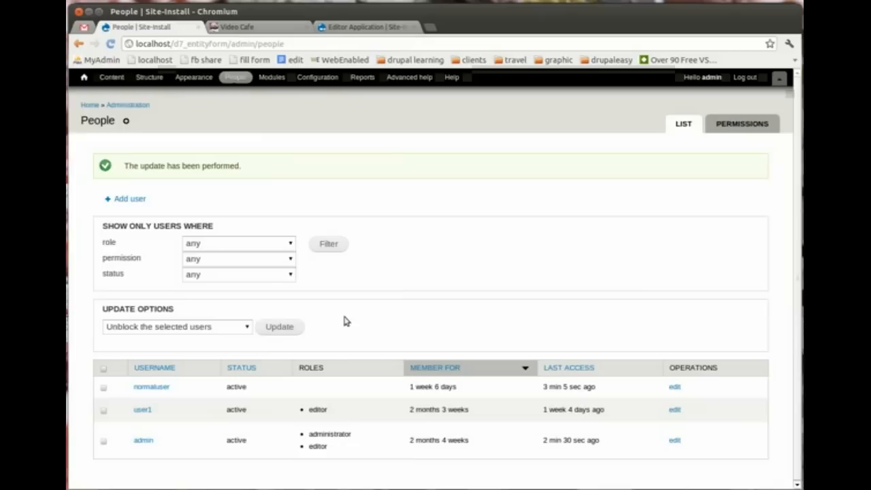
Step: Go through Structure and Entityform Types to the Editor Application submissions list
{"action": "left_click", "coordinate": [150, 77]}
{"action": "left_click", "coordinate": [157, 231]}
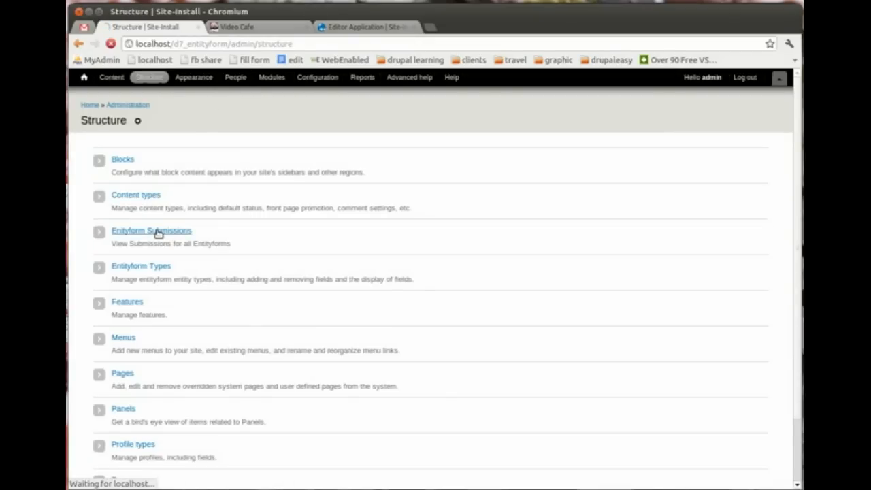
{"action": "left_click", "coordinate": [78, 42]}
{"action": "left_click", "coordinate": [141, 267]}
{"action": "left_click", "coordinate": [672, 317]}
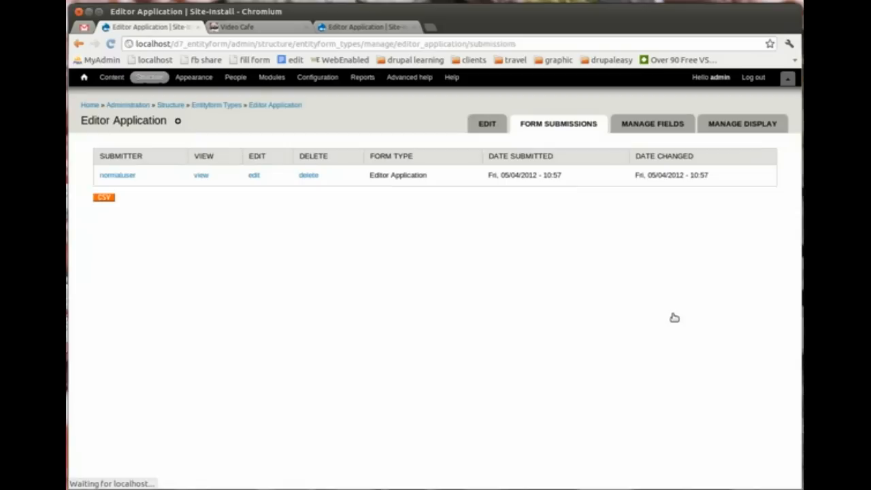
Step: Set the new submission's Approve field to Approve and save, leaving the submissions list empty
{"action": "left_click", "coordinate": [252, 177]}
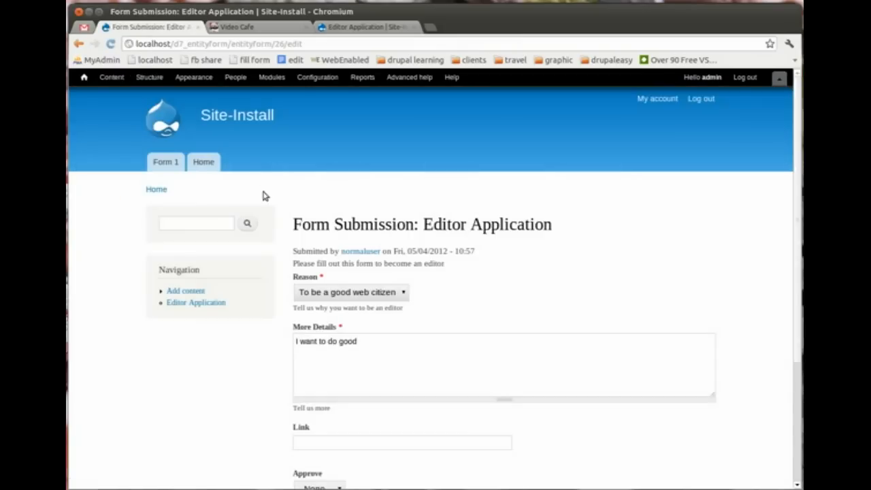
{"action": "scroll", "coordinate": [797, 291], "scroll_direction": "down", "scroll_amount": 4}
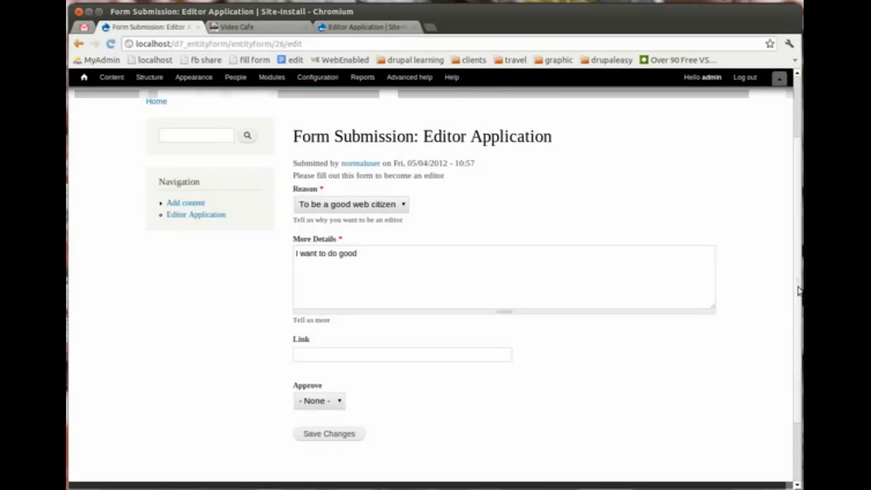
{"action": "left_click", "coordinate": [332, 364]}
{"action": "left_click", "coordinate": [319, 387]}
{"action": "left_click", "coordinate": [333, 396]}
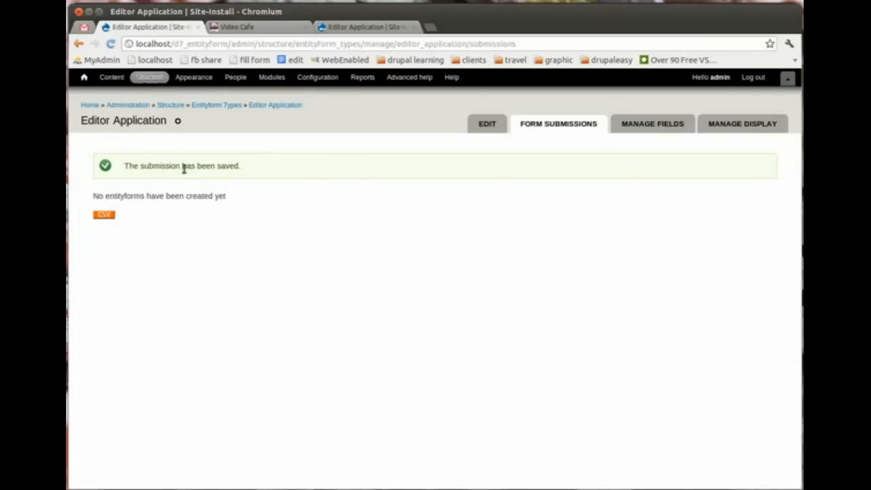
{"action": "left_click_drag", "start_coordinate": [95, 196], "coordinate": [255, 191]}
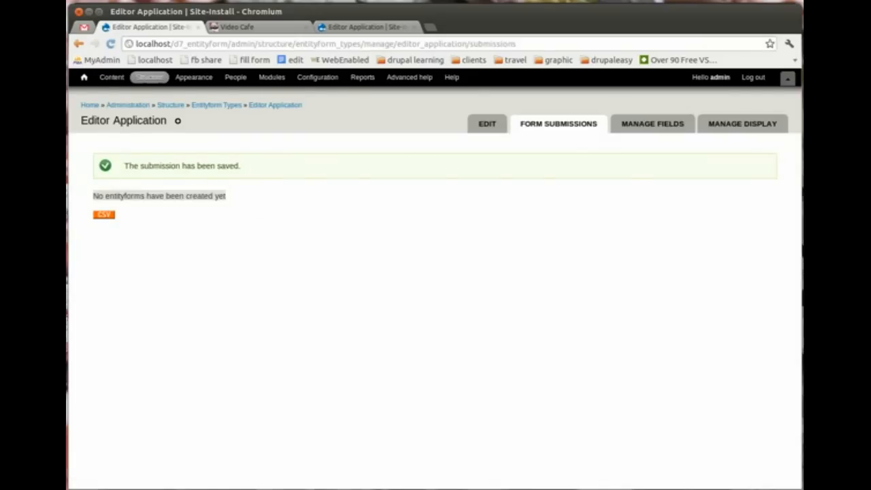
{"action": "key", "text": "alt+Tab"}
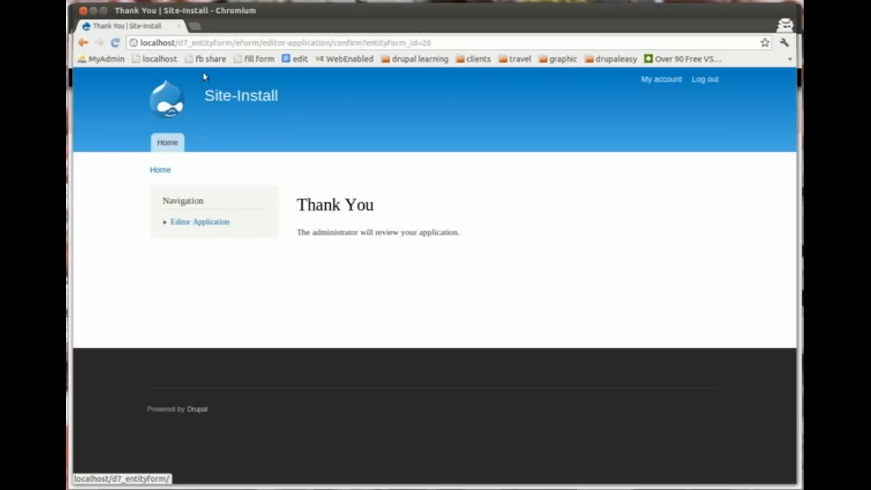
Step: Reload the applicant's page and reopen a blank Editor Application form from the front page
{"action": "left_click", "coordinate": [115, 43]}
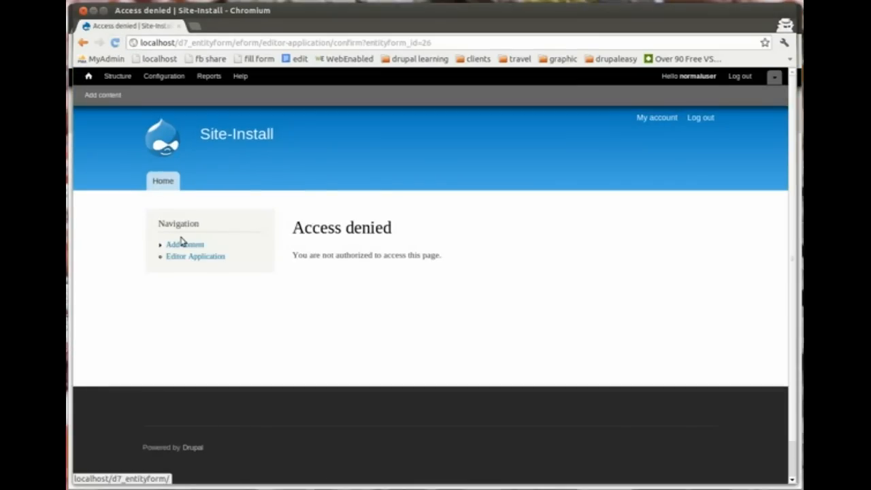
{"action": "left_click", "coordinate": [164, 140]}
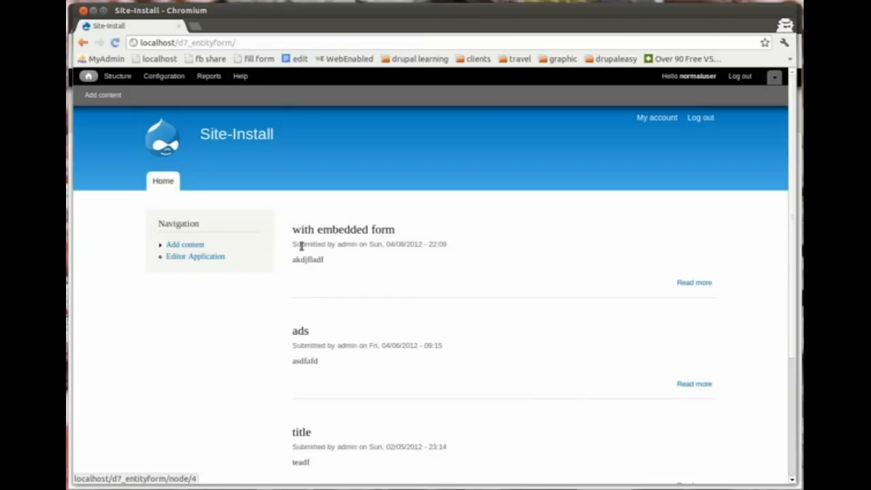
{"action": "left_click", "coordinate": [204, 256]}
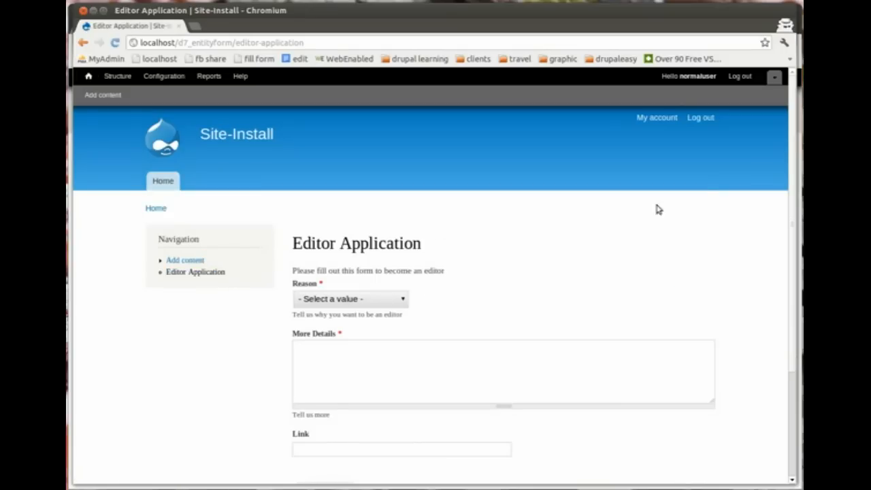
{"action": "scroll", "coordinate": [795, 163], "scroll_direction": "down", "scroll_amount": 5}
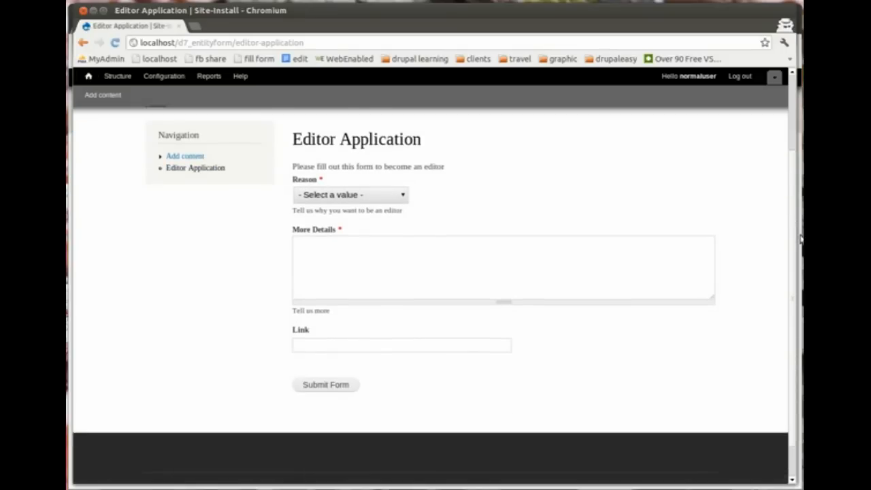
{"action": "scroll", "coordinate": [798, 136], "scroll_direction": "up", "scroll_amount": 5}
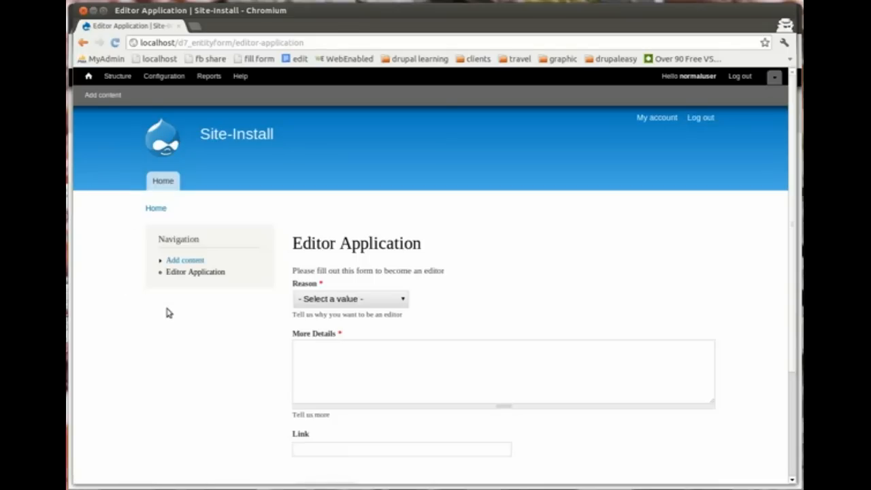
Step: Switch back to the admin window showing the empty Editor Application submissions list
{"action": "key", "text": "alt+Tab"}
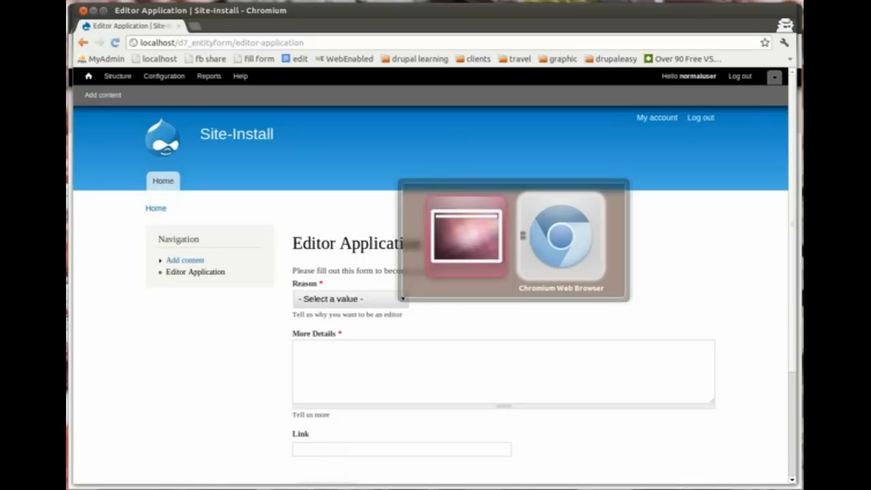
{"action": "key", "text": "alt+Tab"}
{"action": "key", "text": "alt+Tab"}
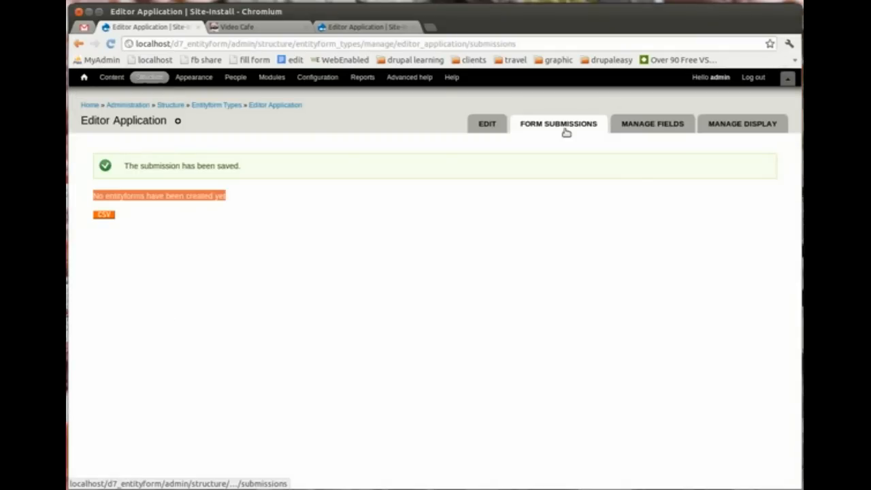